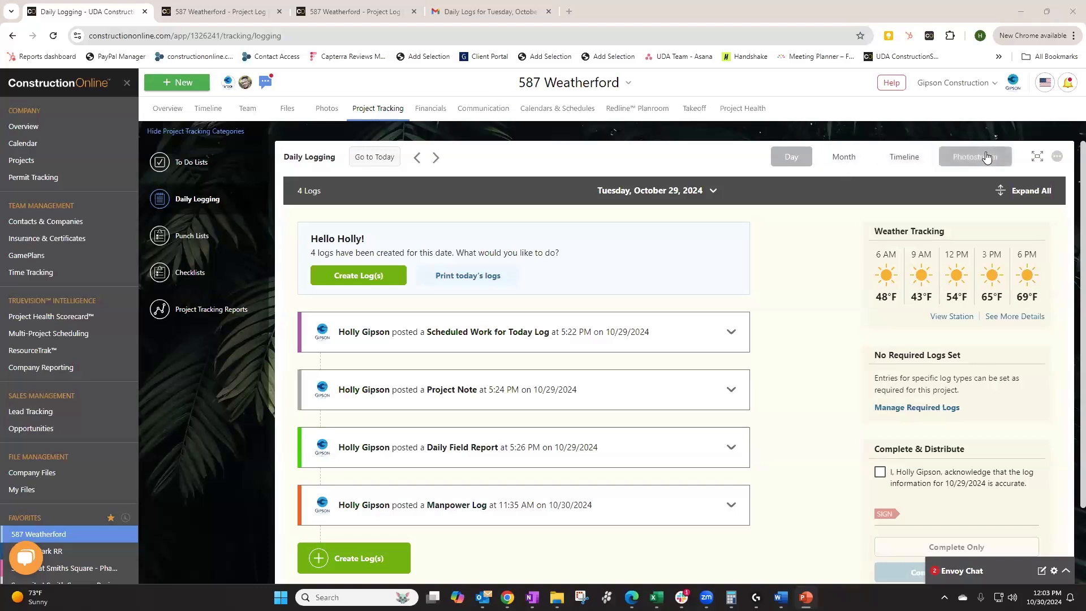
Preview the Month, Timeline and Photostream views, then return to the Day view
left_click(845, 156)
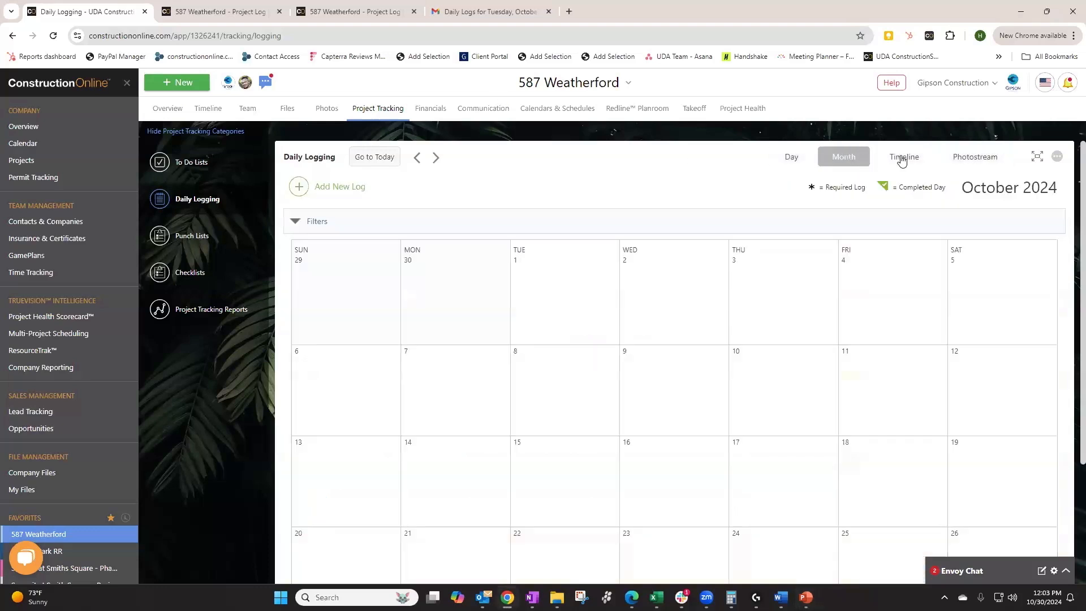
left_click(902, 159)
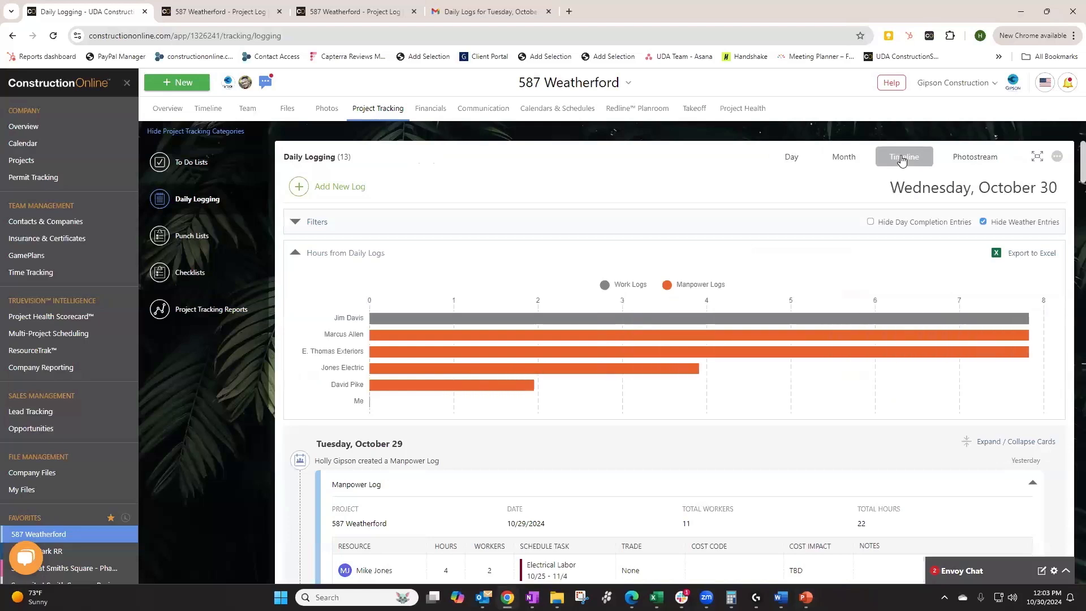
left_click(958, 162)
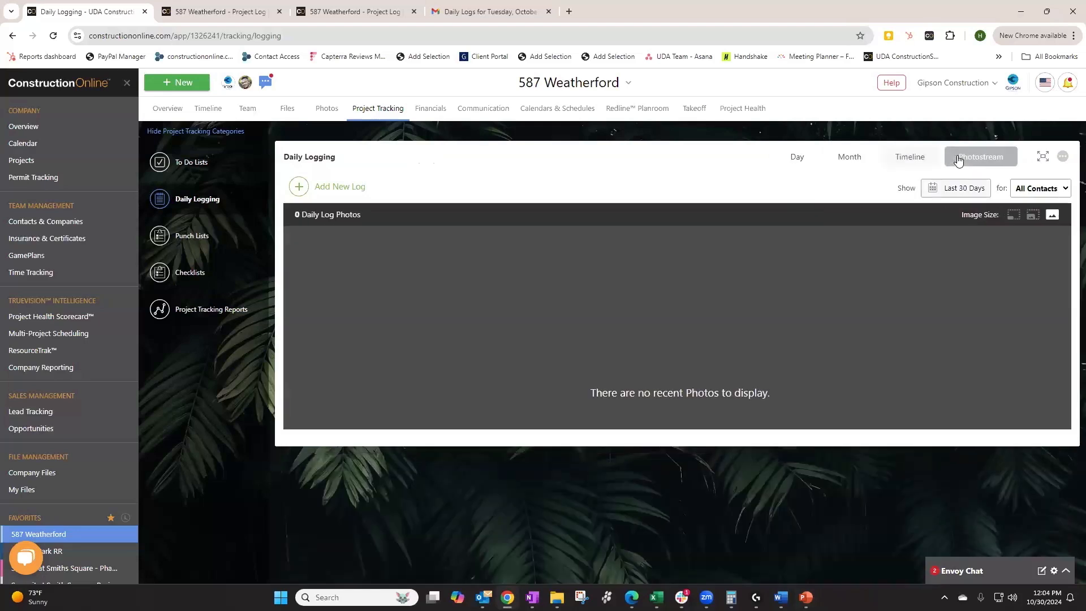
left_click(807, 164)
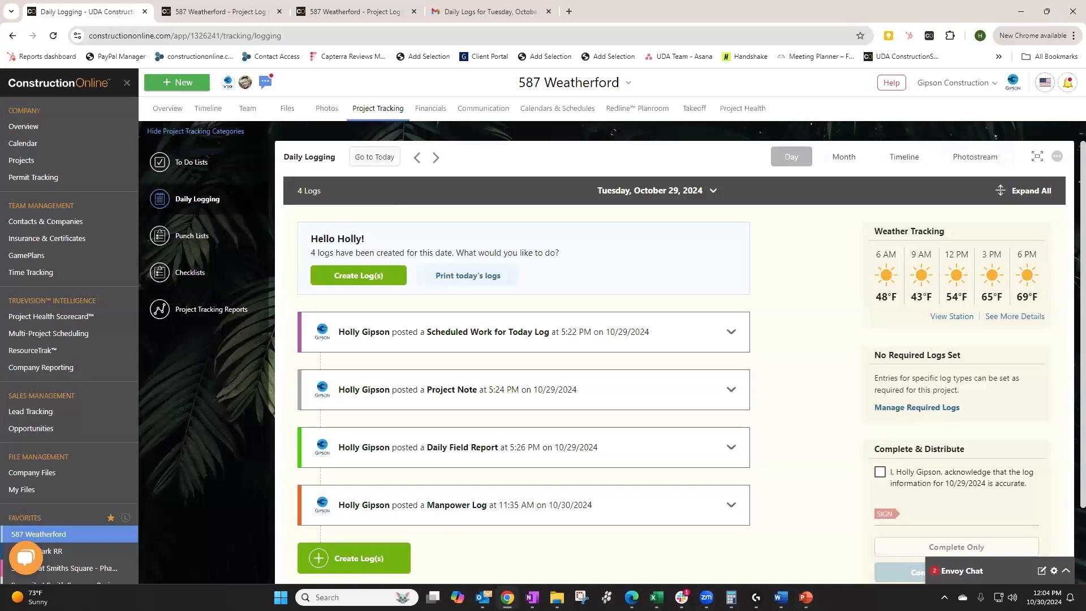
Expand and collapse the Scheduled Work for Today log card
left_click(730, 334)
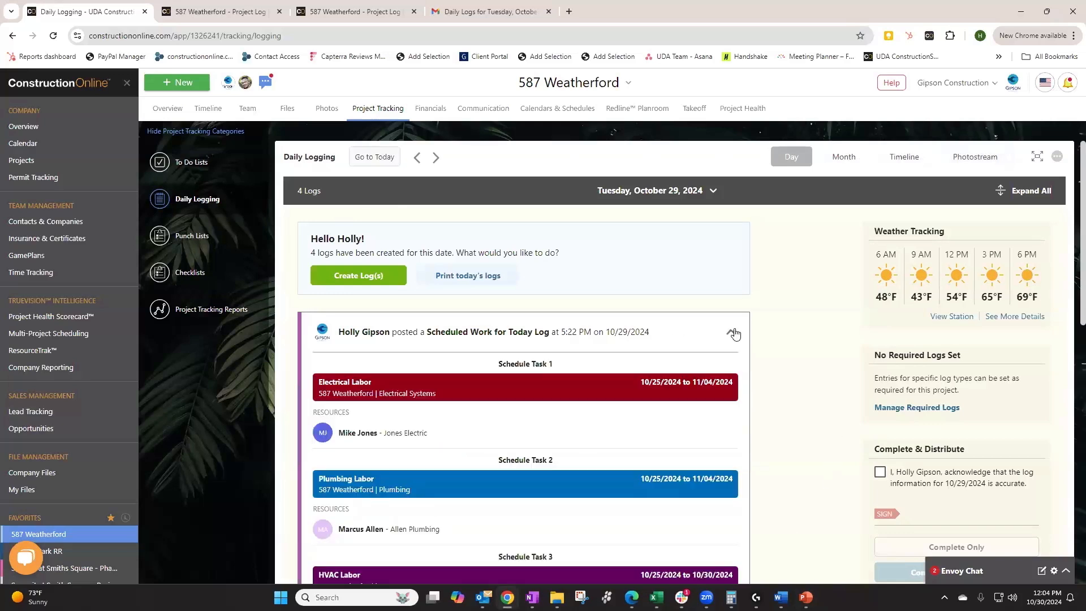
left_click(733, 333)
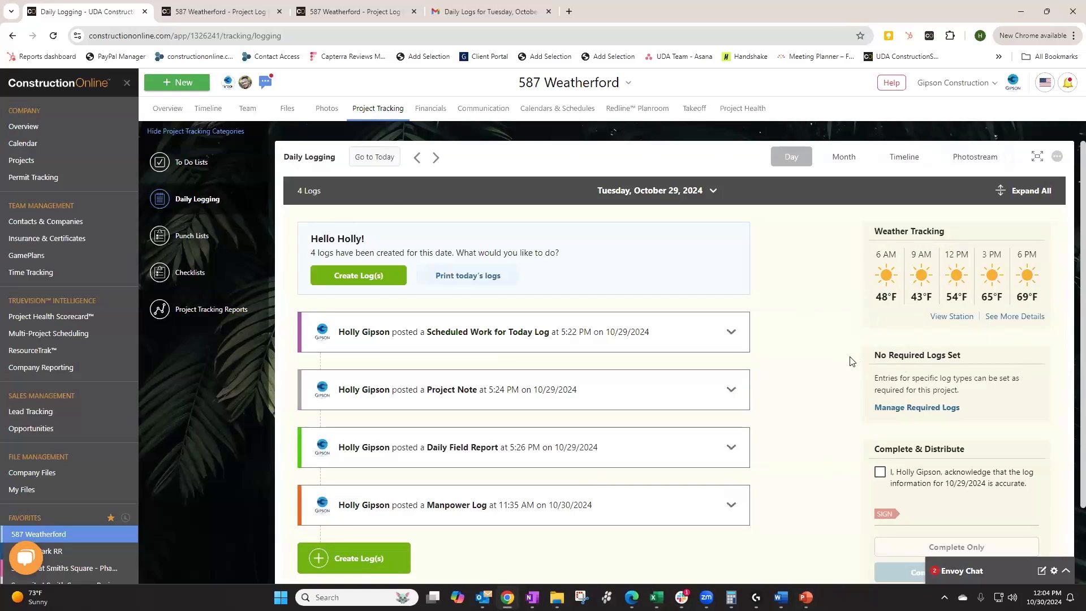
scroll(842, 361, "down", 2)
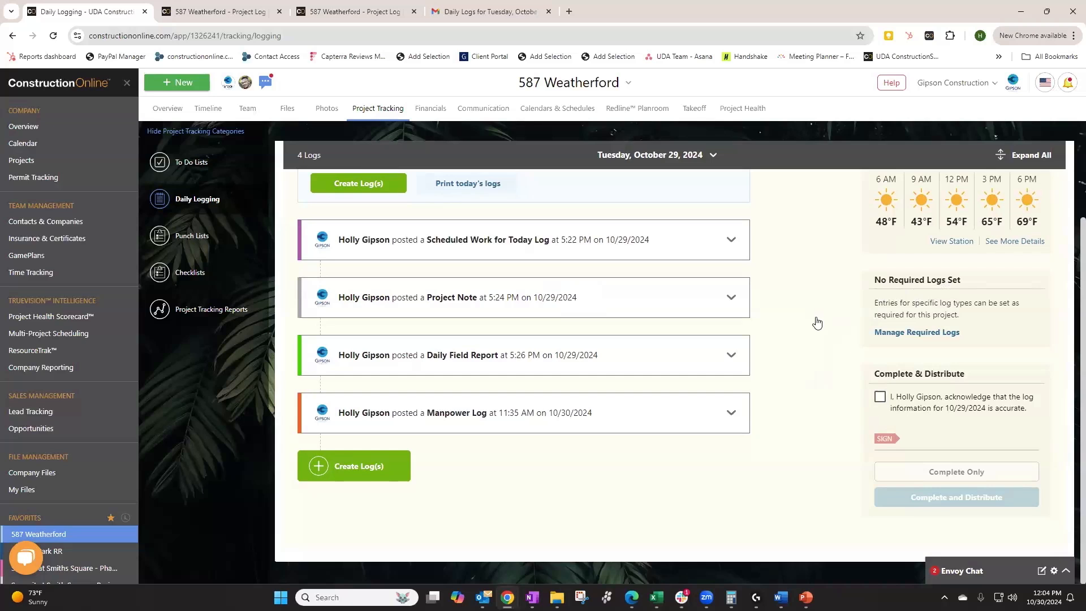
scroll(724, 430, "up", 2)
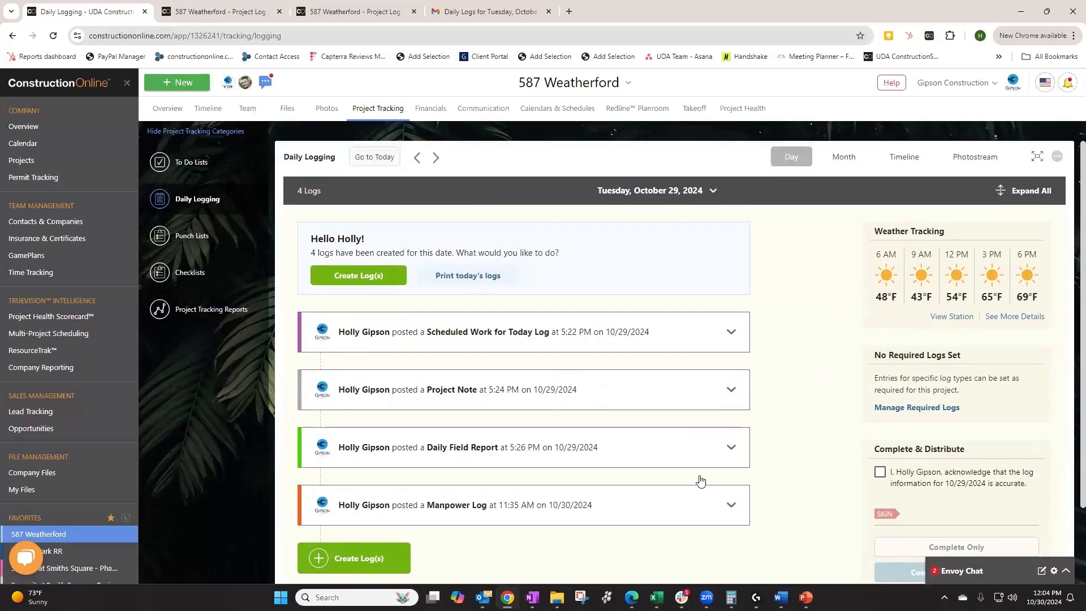
Expand the Daily Field Report and Project Note cards, check the note's actions, then advance to October 30
left_click(730, 450)
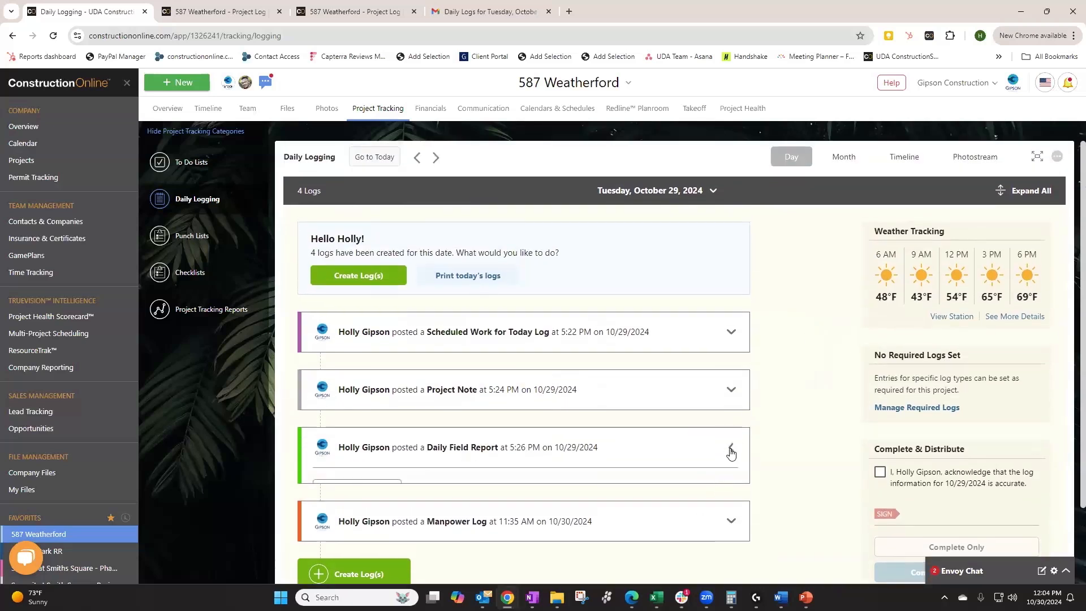
left_click(731, 395)
right_click(640, 399)
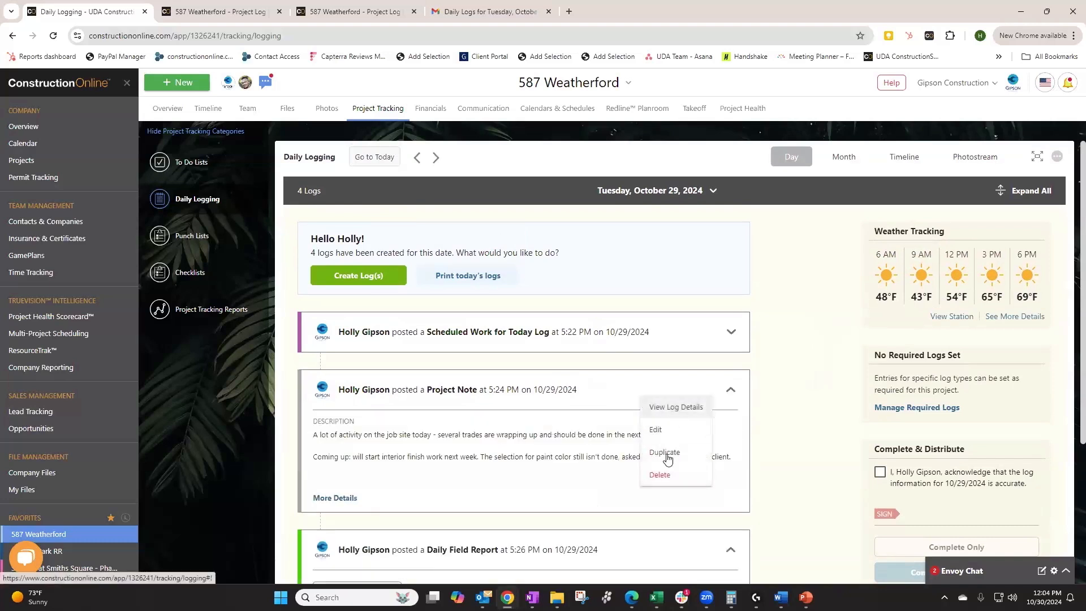
left_click(815, 389)
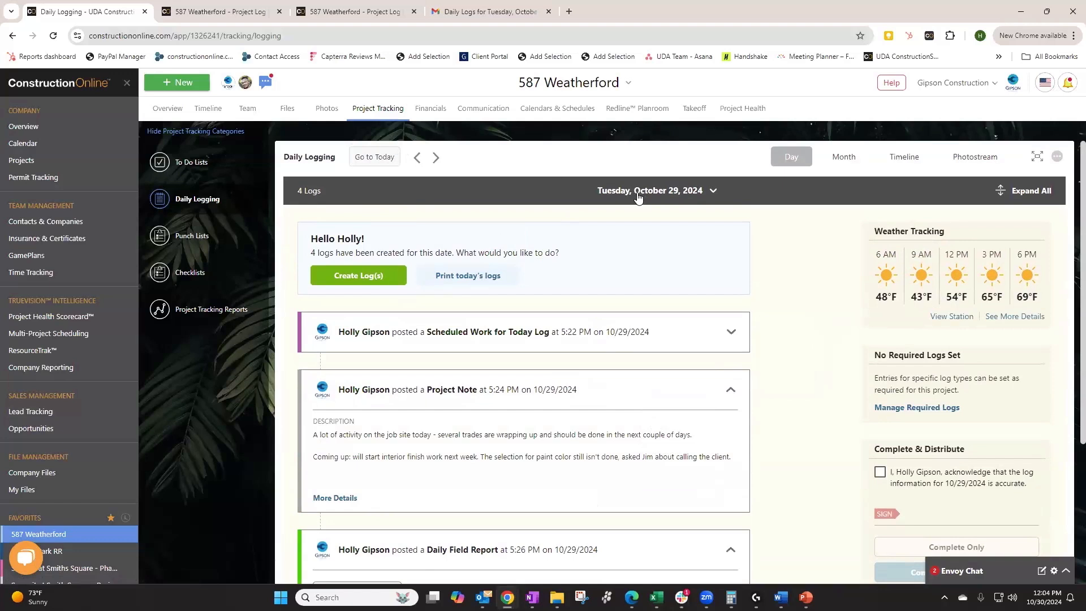
left_click(436, 157)
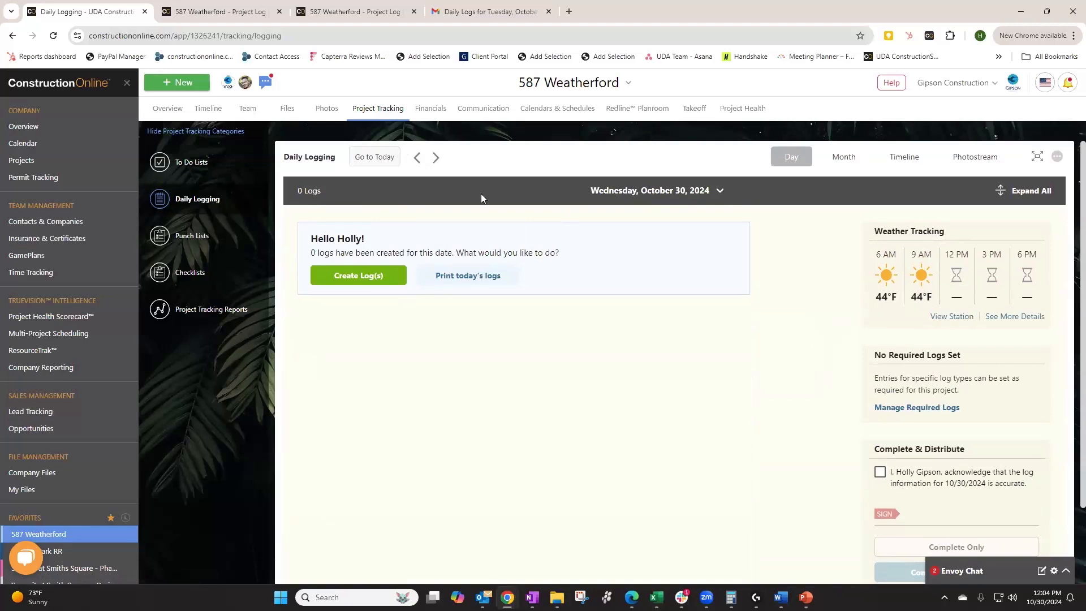
Use the date picker to return to Tuesday, October 29, 2024
left_click(838, 163)
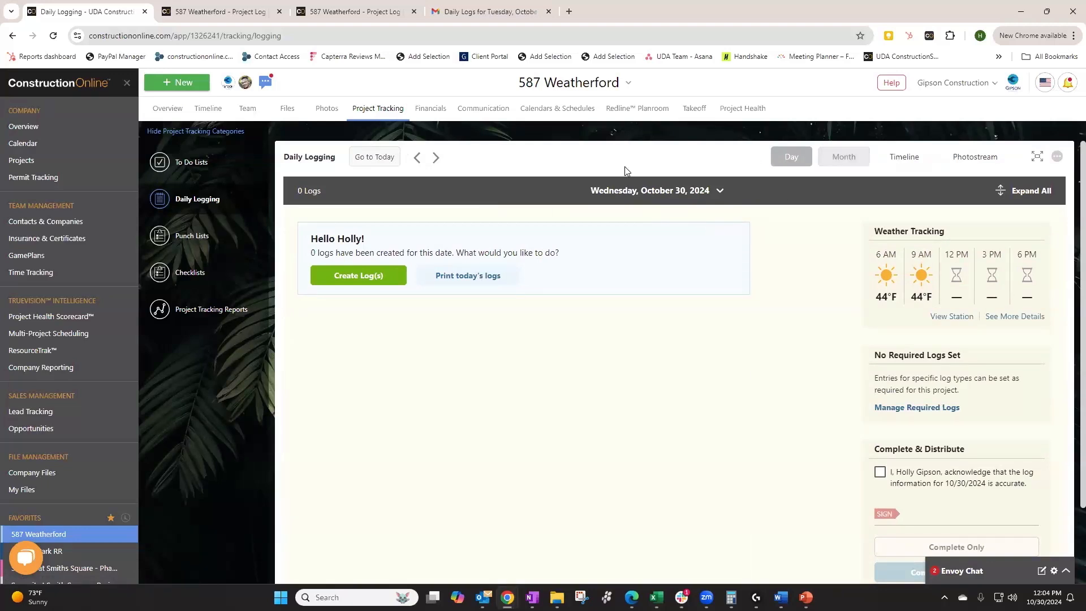
left_click(629, 193)
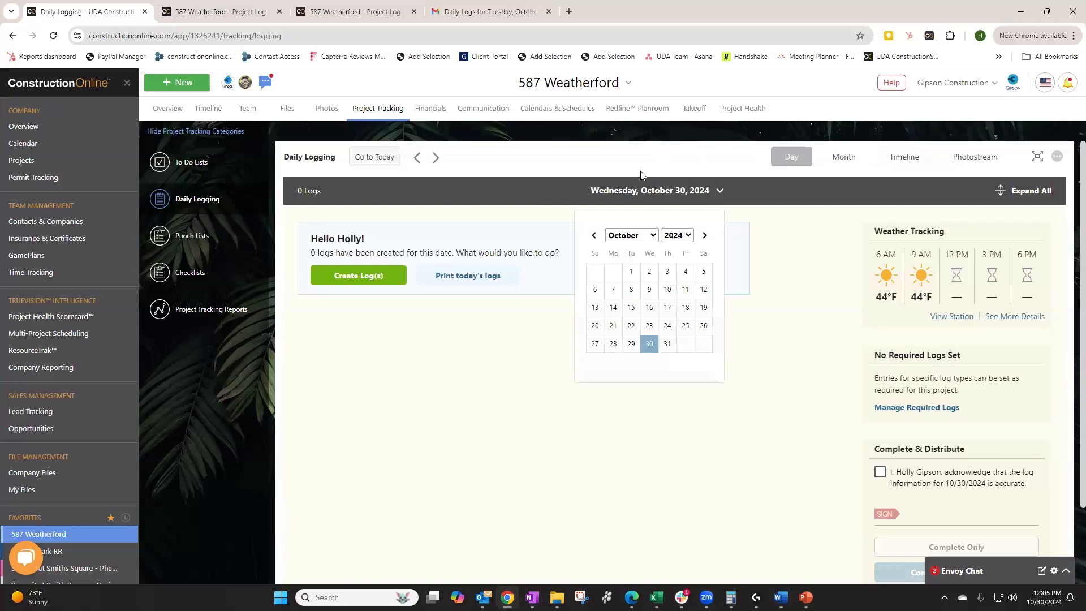
left_click(418, 159)
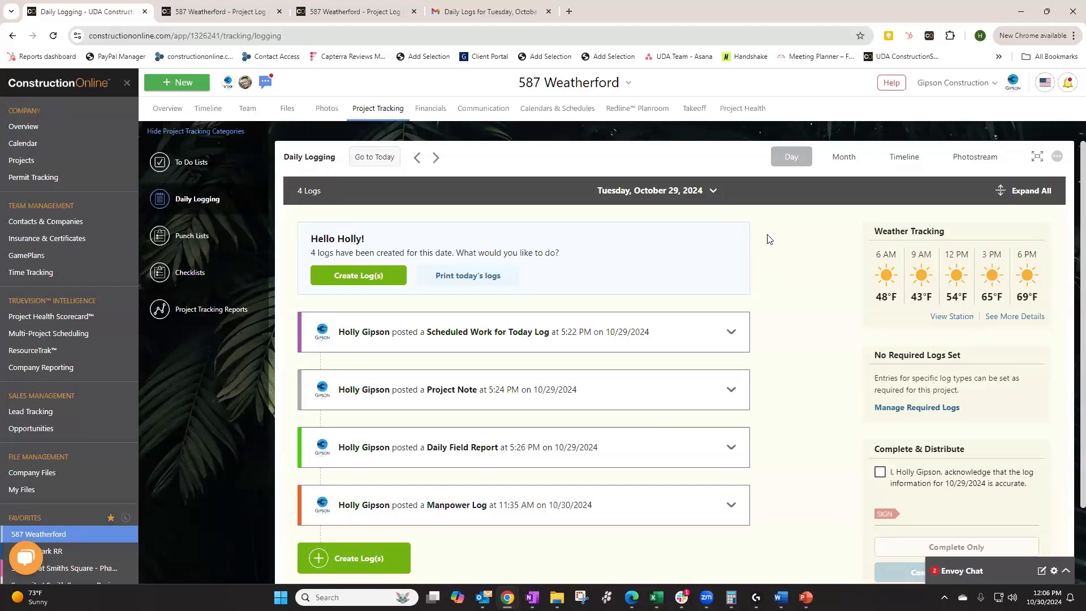
Open the Log Type Visibility settings from the daily logging options menu and review the list
left_click(1059, 157)
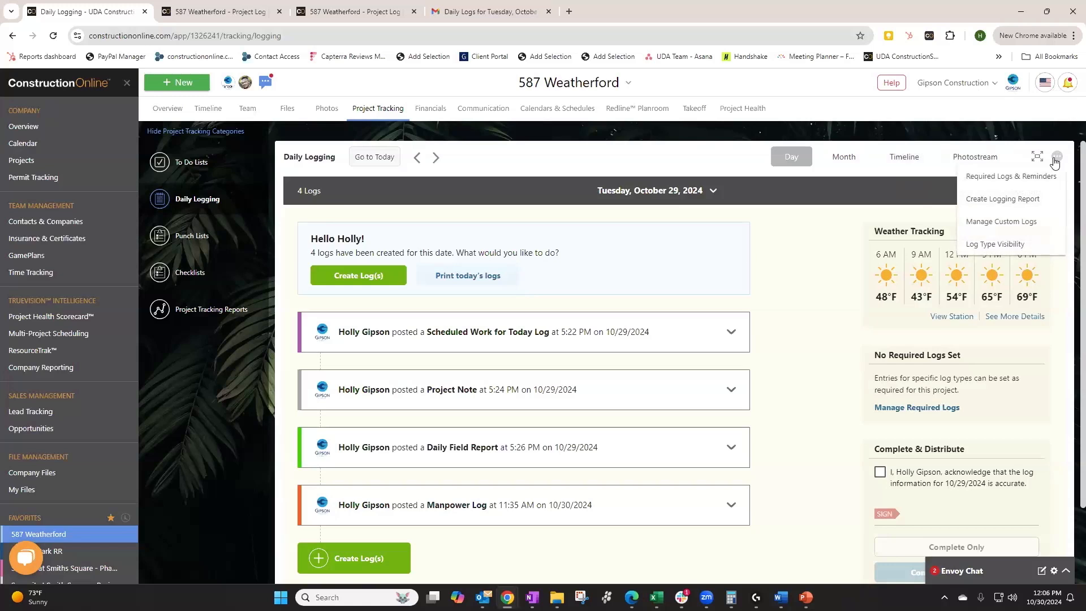
left_click(1002, 247)
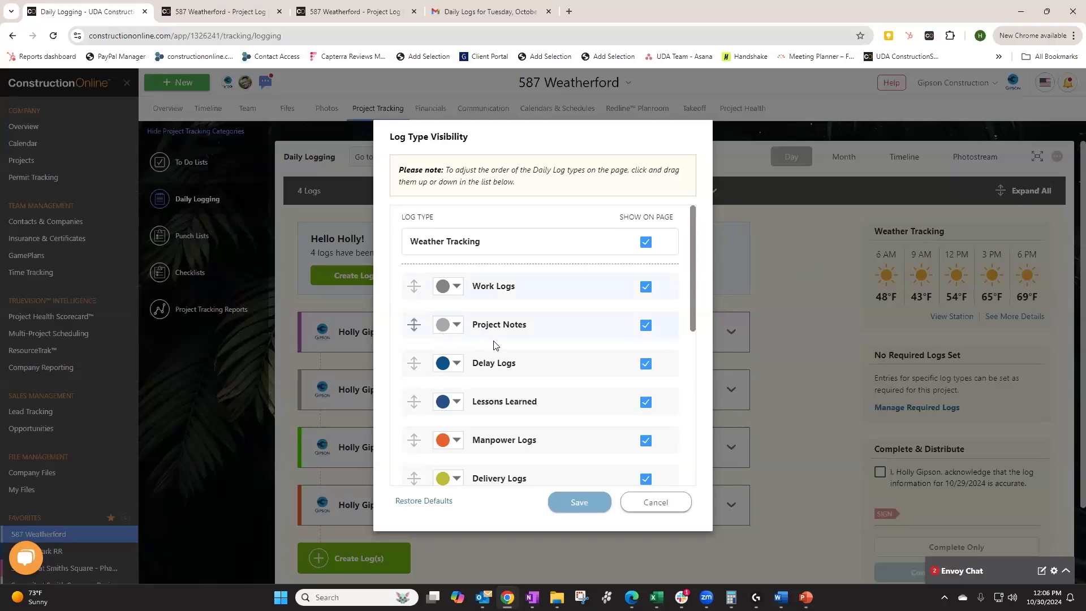
scroll(493, 340, "down", 2)
scroll(500, 348, "down", 2)
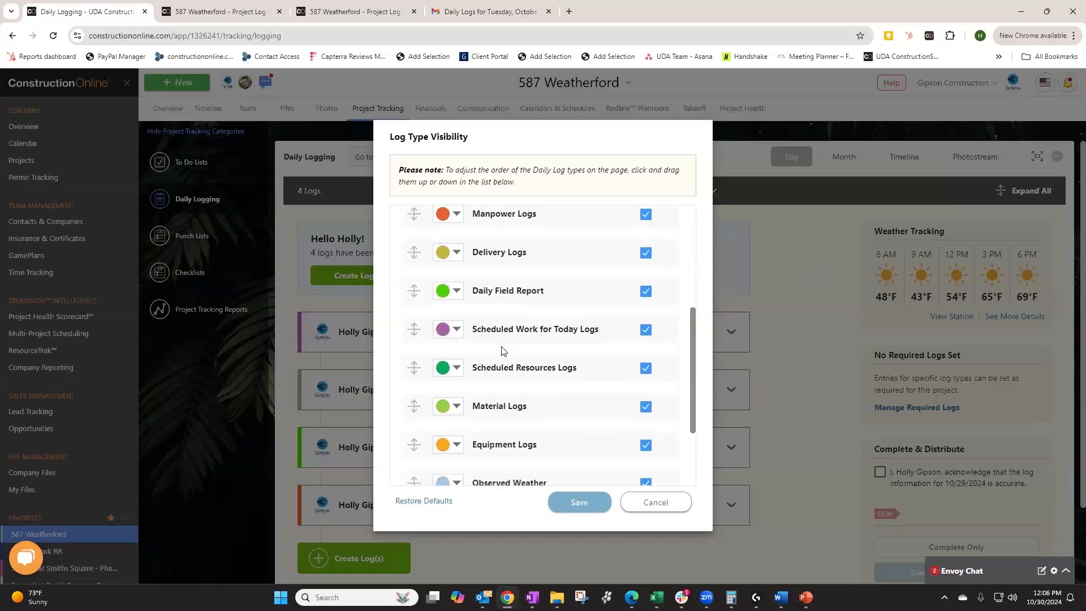
scroll(501, 351, "down", 2)
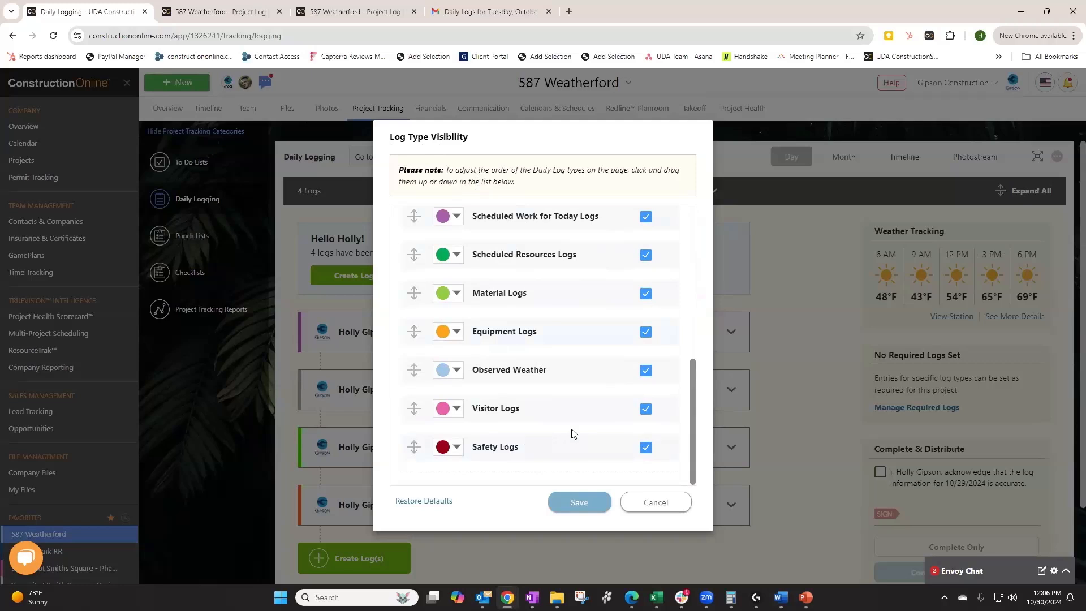
scroll(572, 434, "up", 4)
scroll(571, 424, "up", 1)
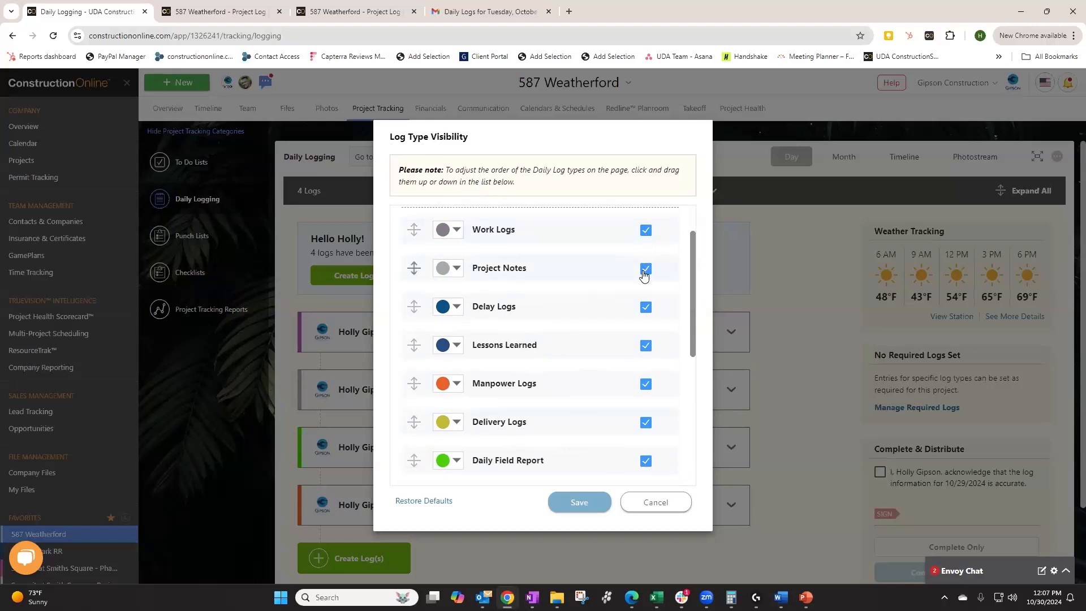
Untick Lessons Learned, Delivery, Material, Equipment, Observed Weather and Visitor logs
left_click(645, 346)
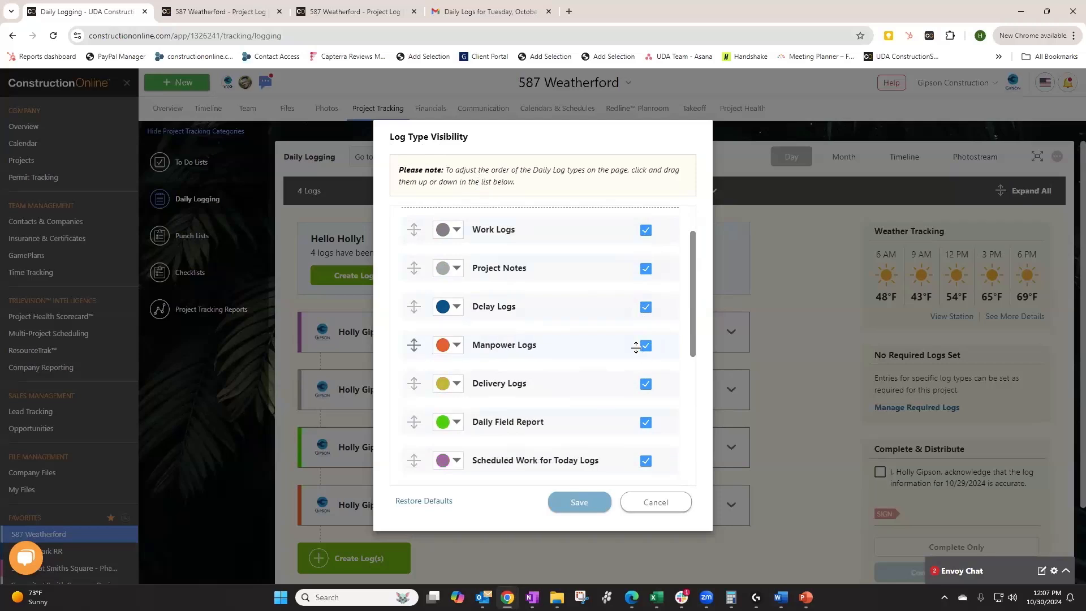
left_click(645, 386)
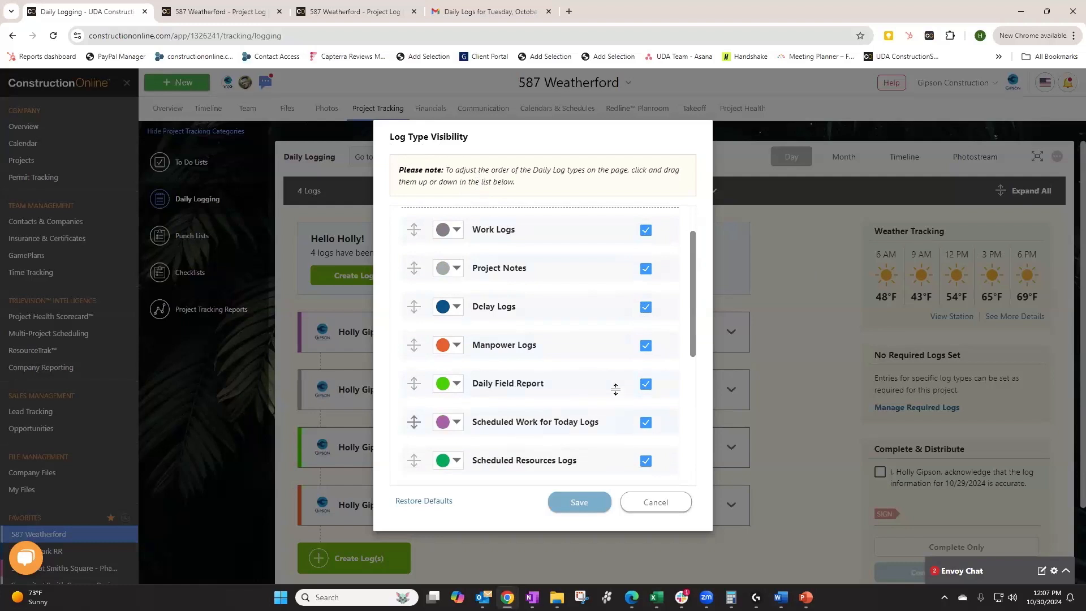
scroll(566, 379, "down", 2)
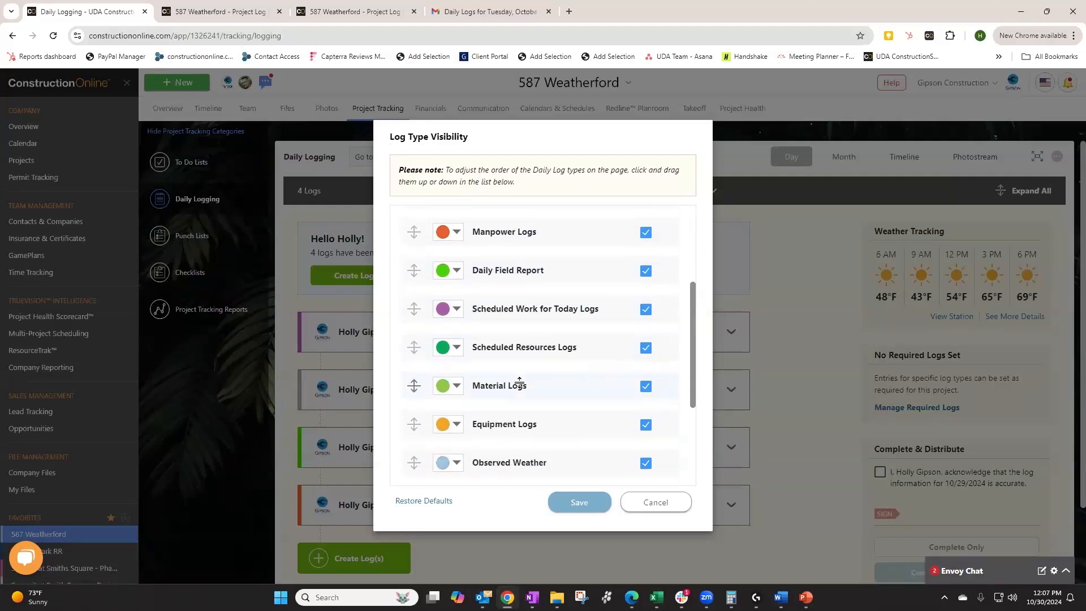
left_click(646, 388)
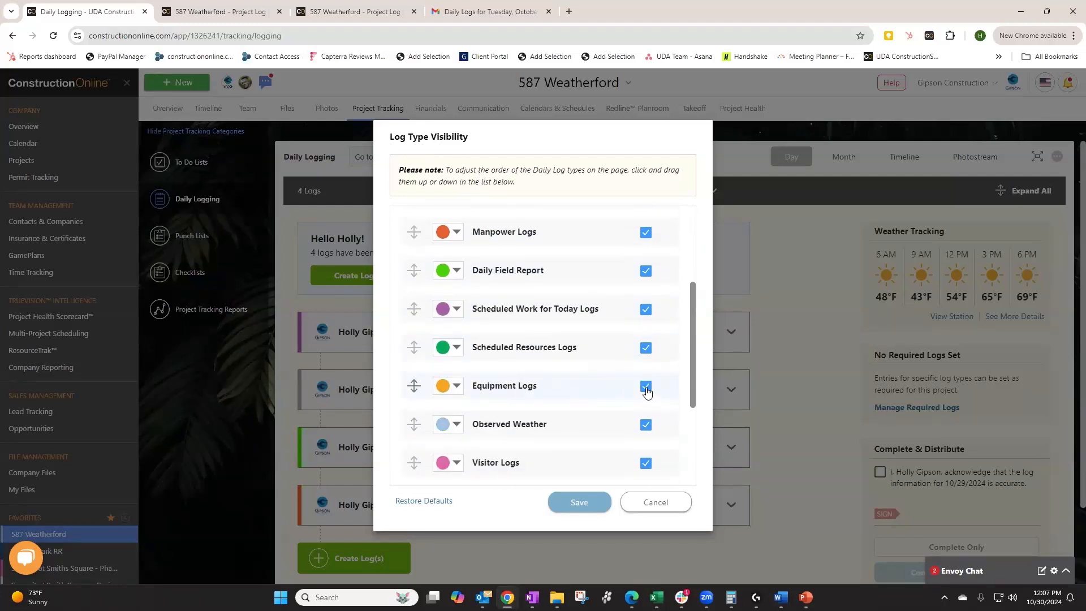
left_click(646, 388)
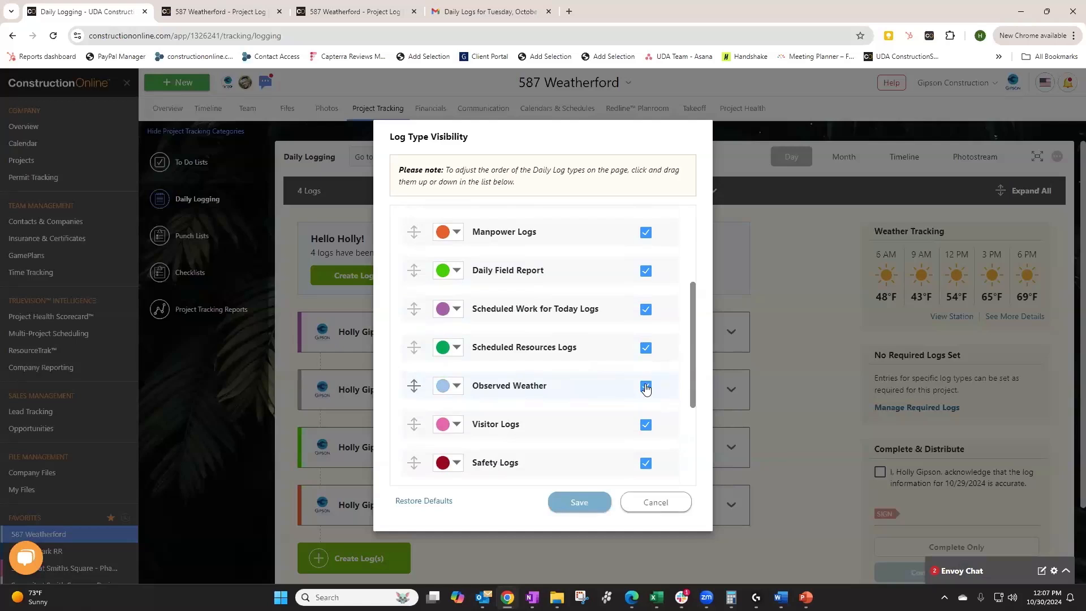
left_click(646, 388)
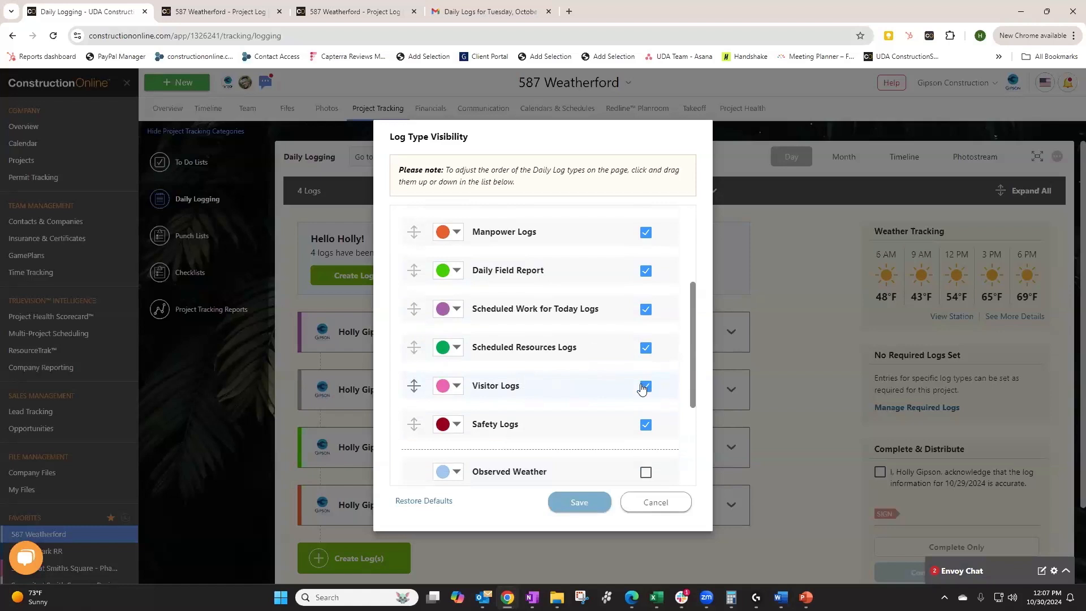
left_click(645, 387)
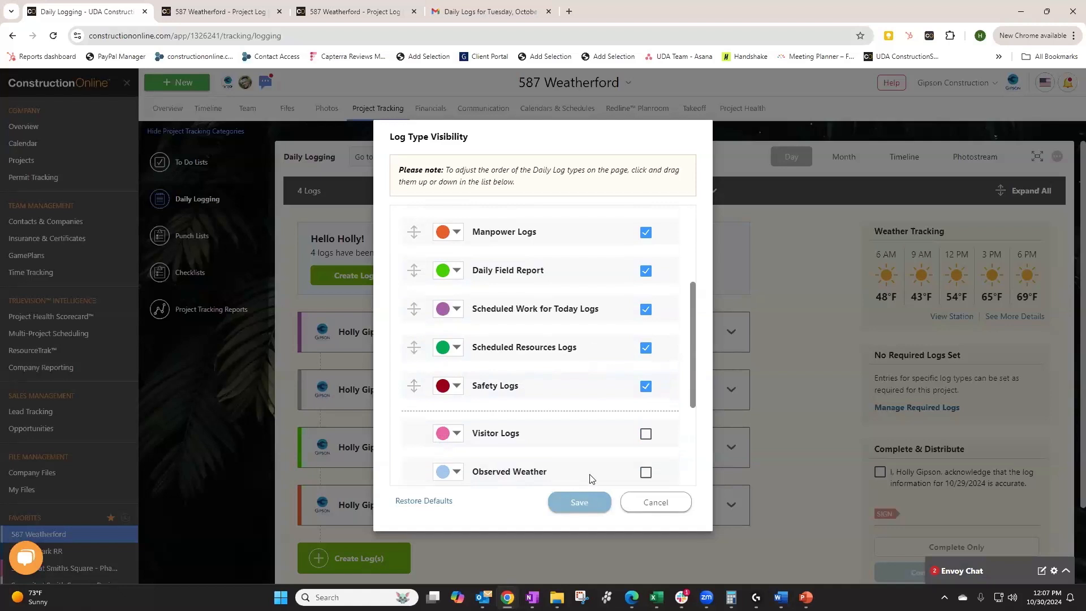
Reorder the log types so Daily Field Report sits at the top, with Safety Logs following
left_click_drag(414, 270, 422, 227)
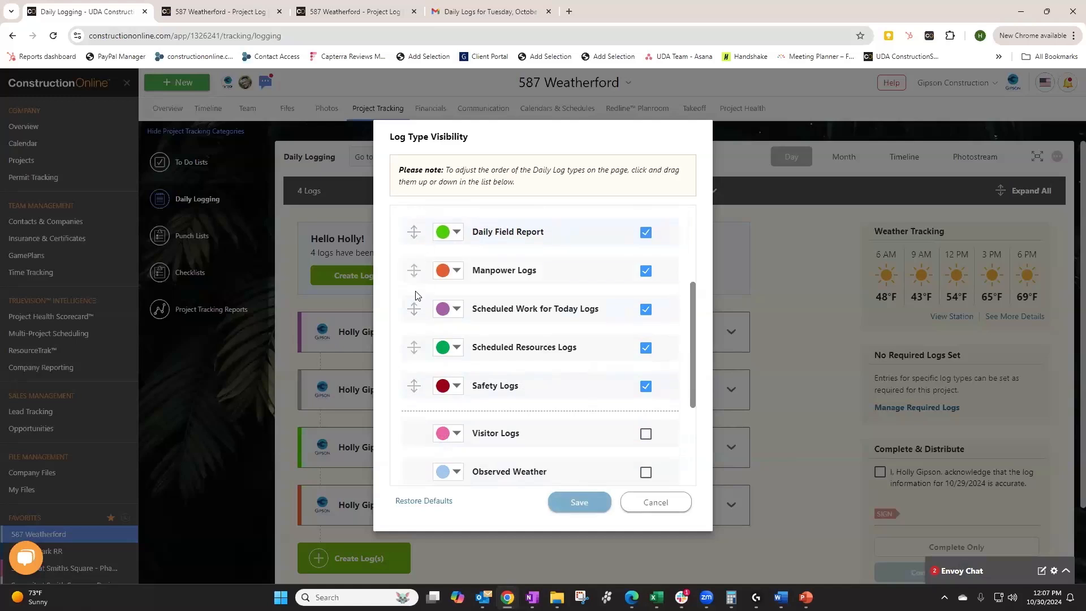
left_click_drag(413, 385, 413, 264)
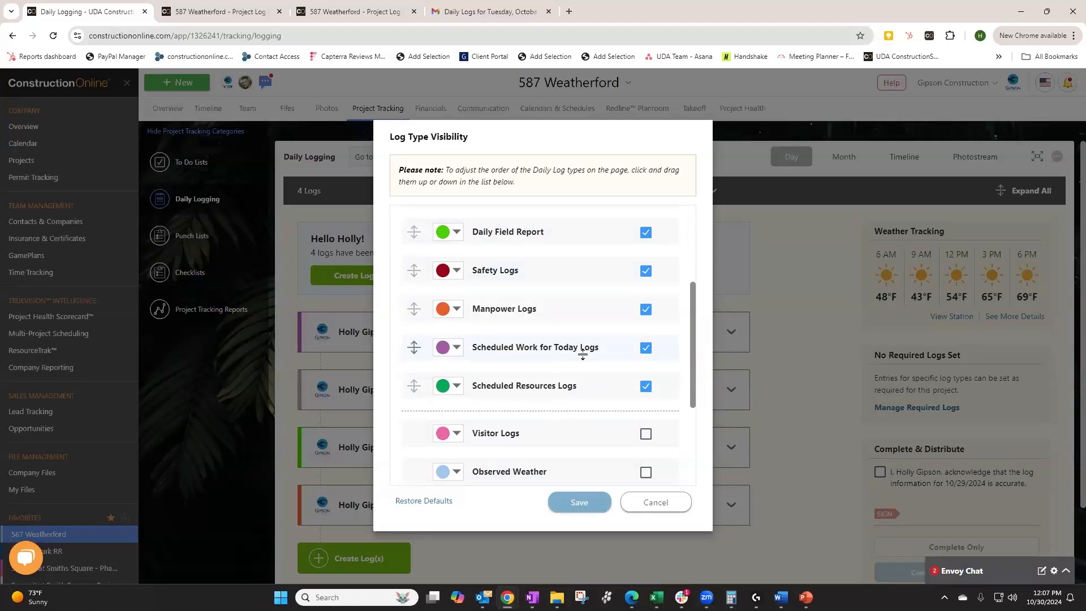
scroll(583, 357, "down", 3)
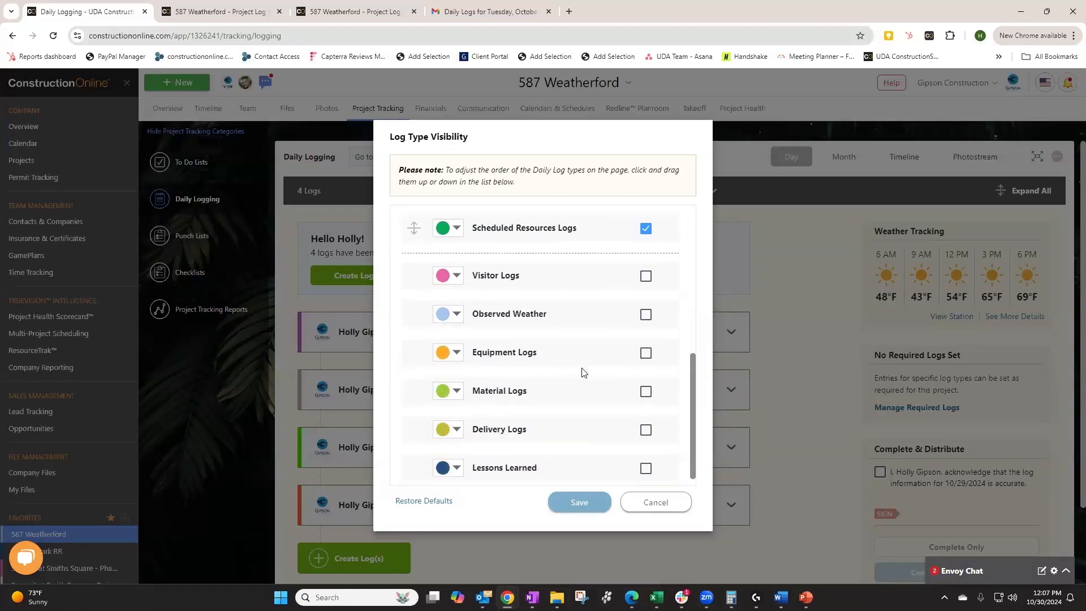
scroll(583, 373, "up", 5)
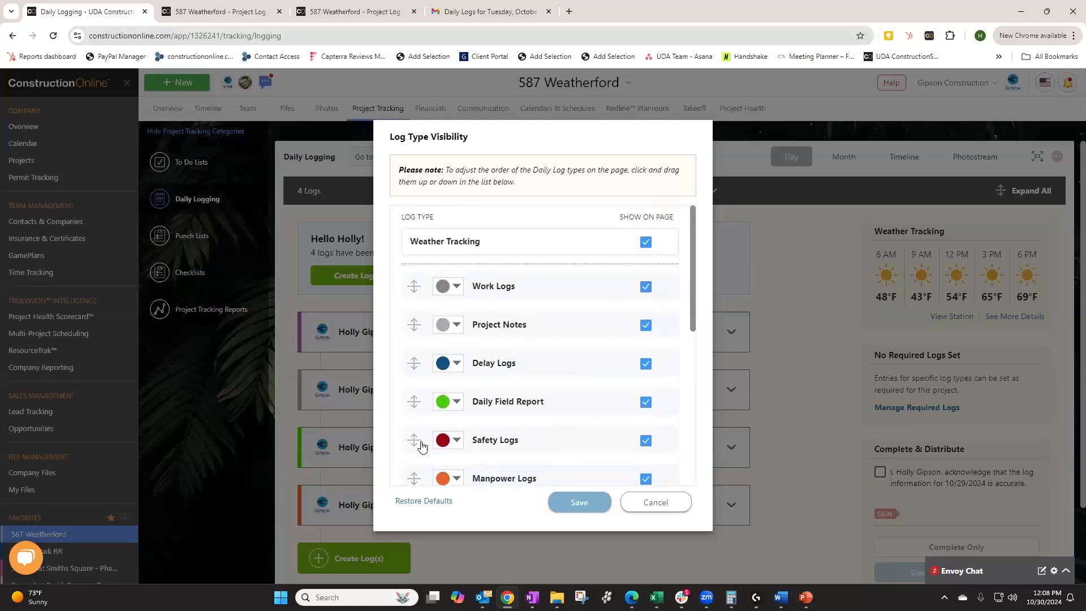
left_click_drag(412, 403, 412, 283)
Colour Daily Field Report olive green and save the visibility settings
left_click(451, 291)
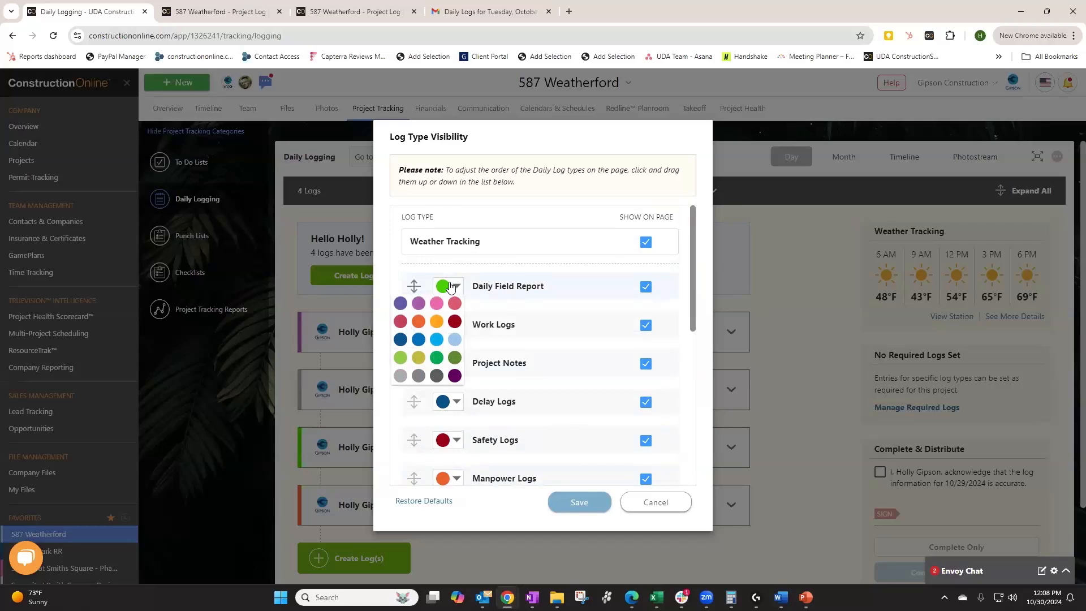
left_click(417, 358)
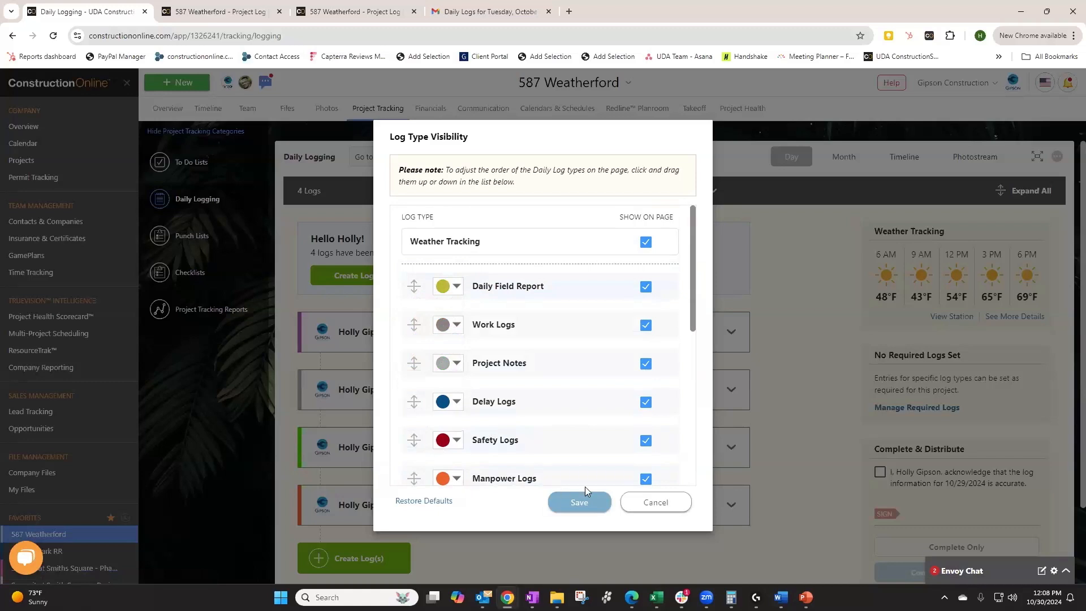
left_click(585, 505)
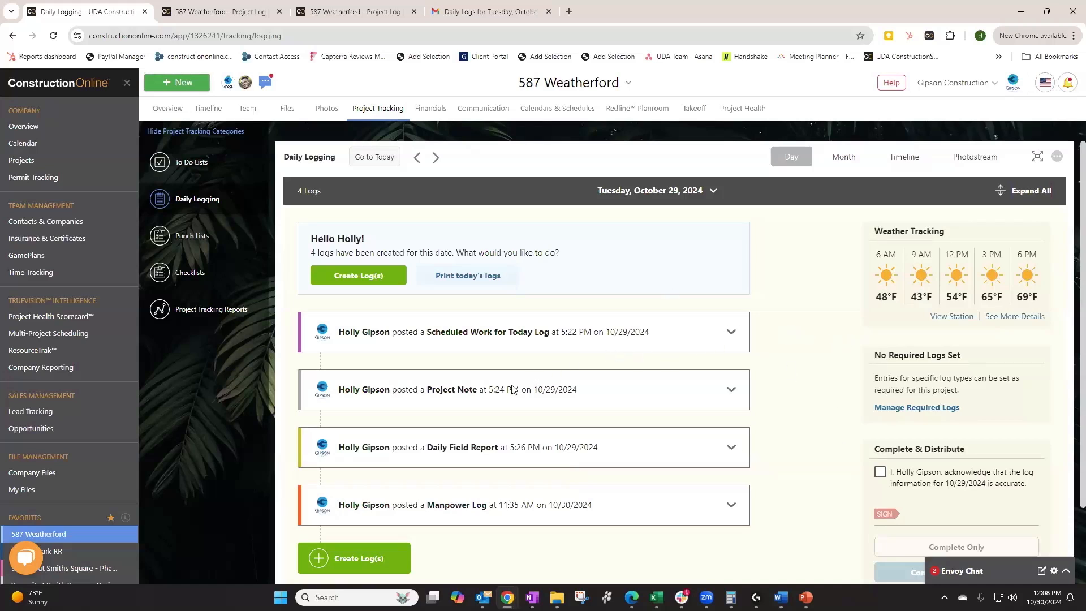
Open Manage Custom Logs and choose Configure for the Daily Field Report log
left_click(1059, 160)
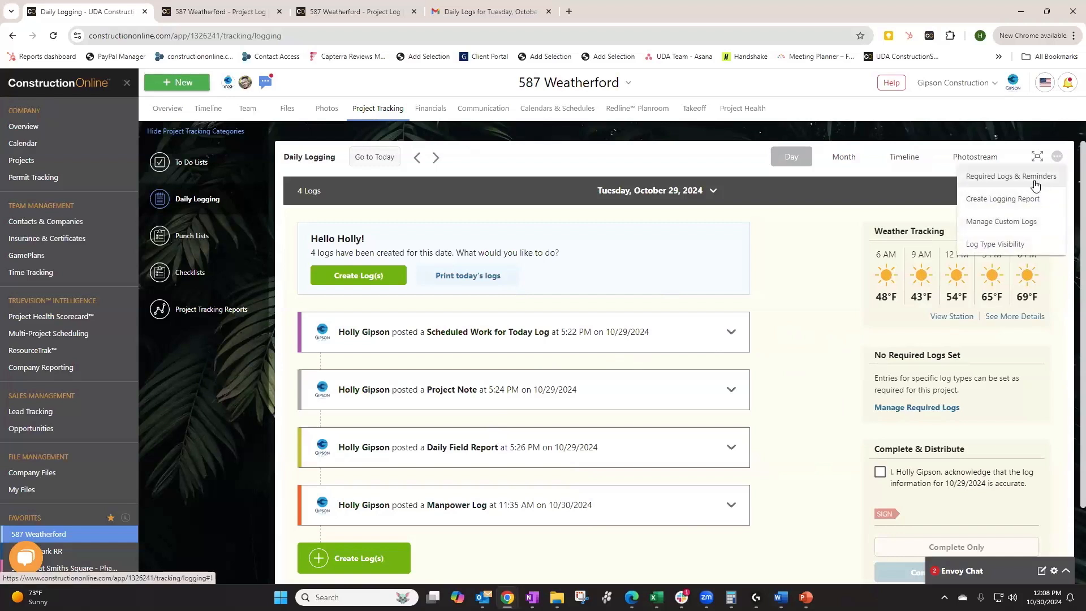
left_click(1016, 223)
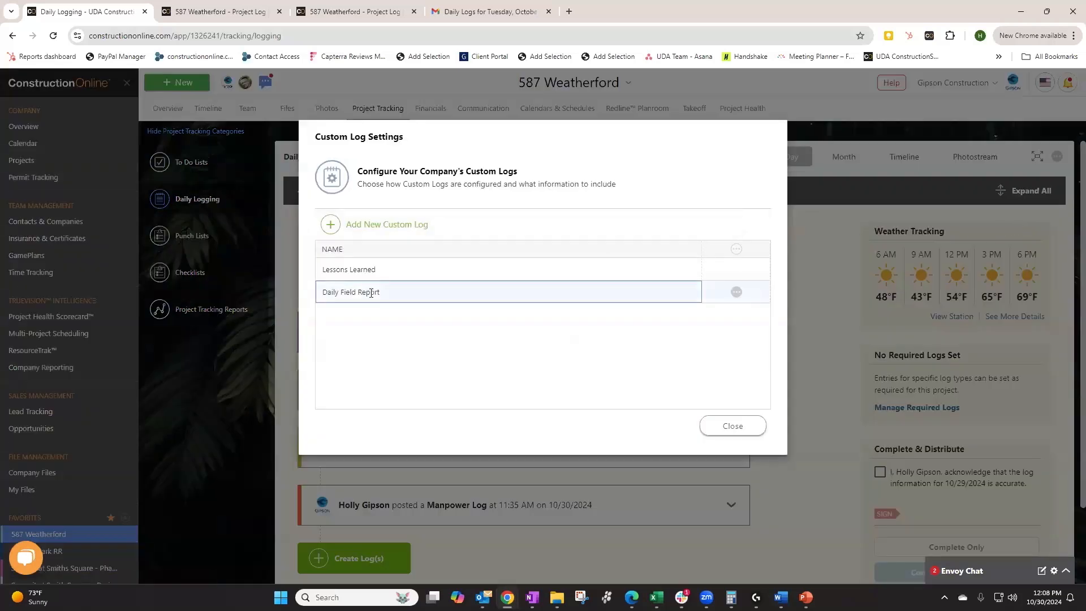
right_click(665, 294)
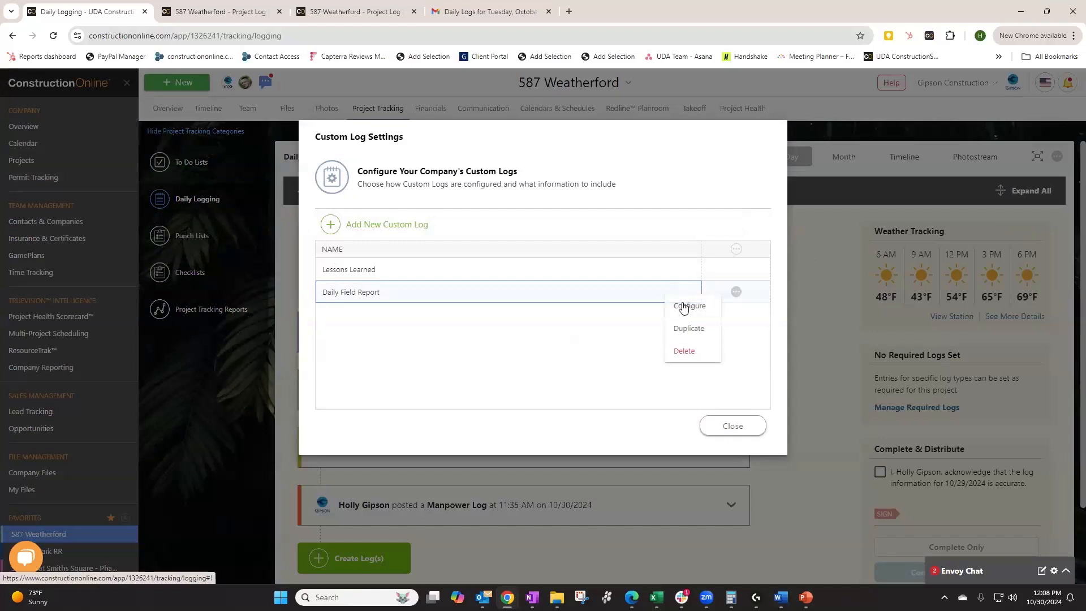
left_click(451, 295)
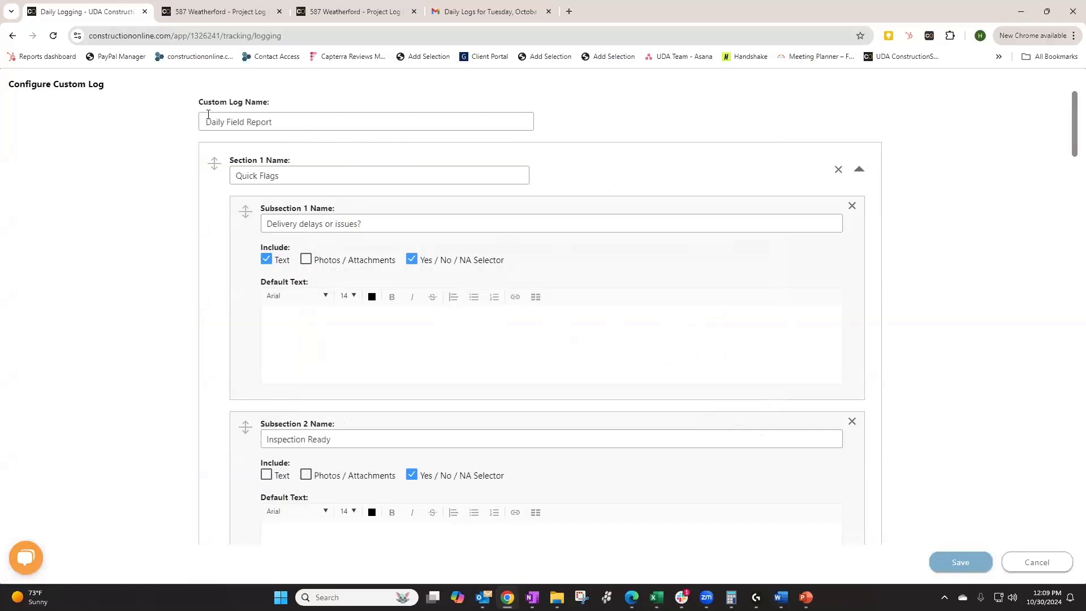
left_click(385, 342)
scroll(393, 335, "down", 5)
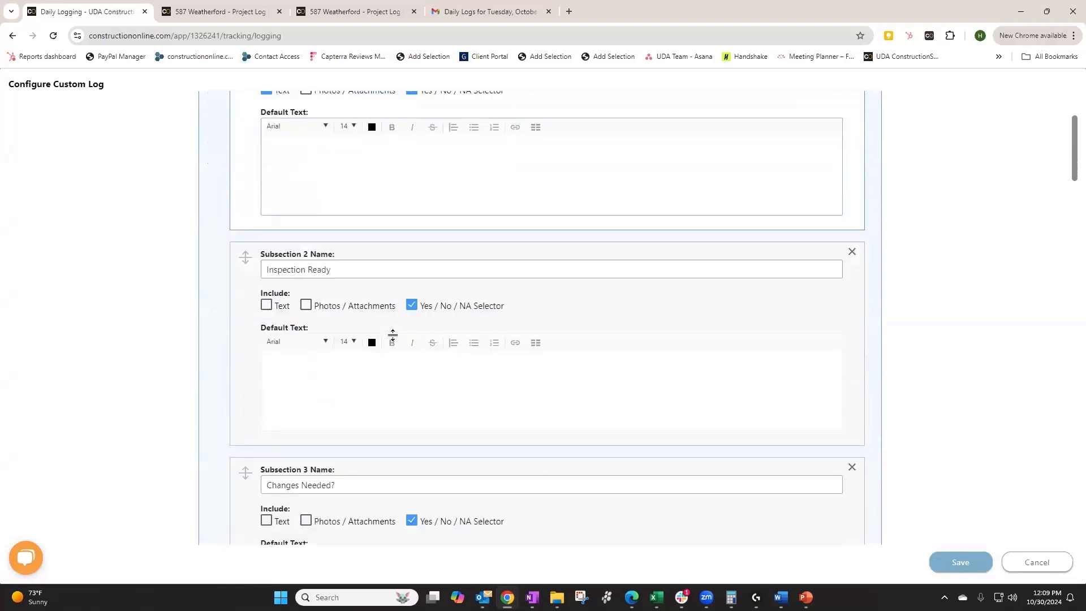
left_click(344, 282)
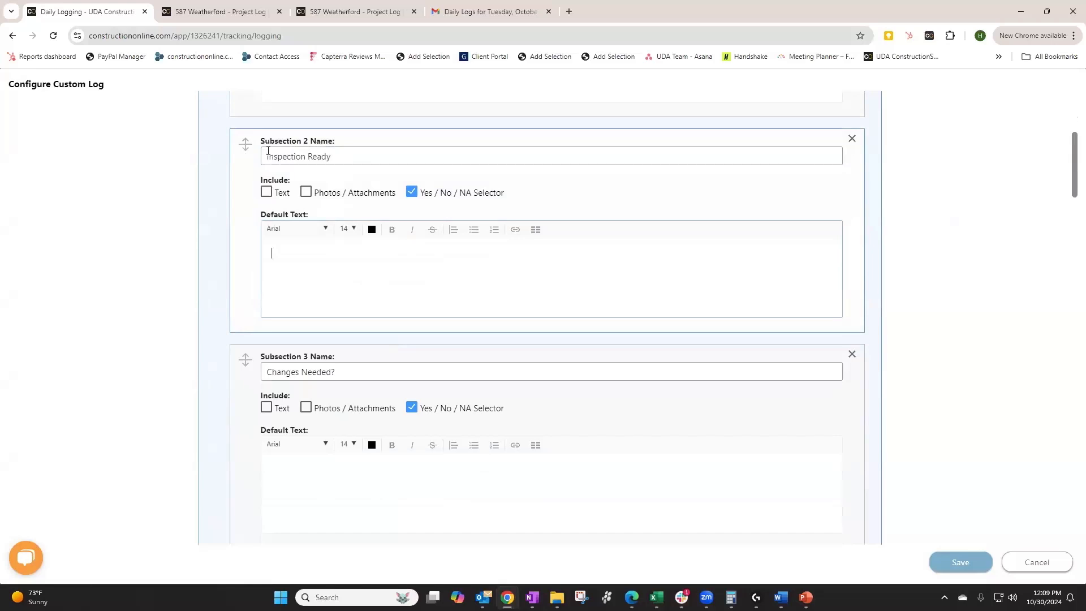
scroll(364, 277, "down", 1)
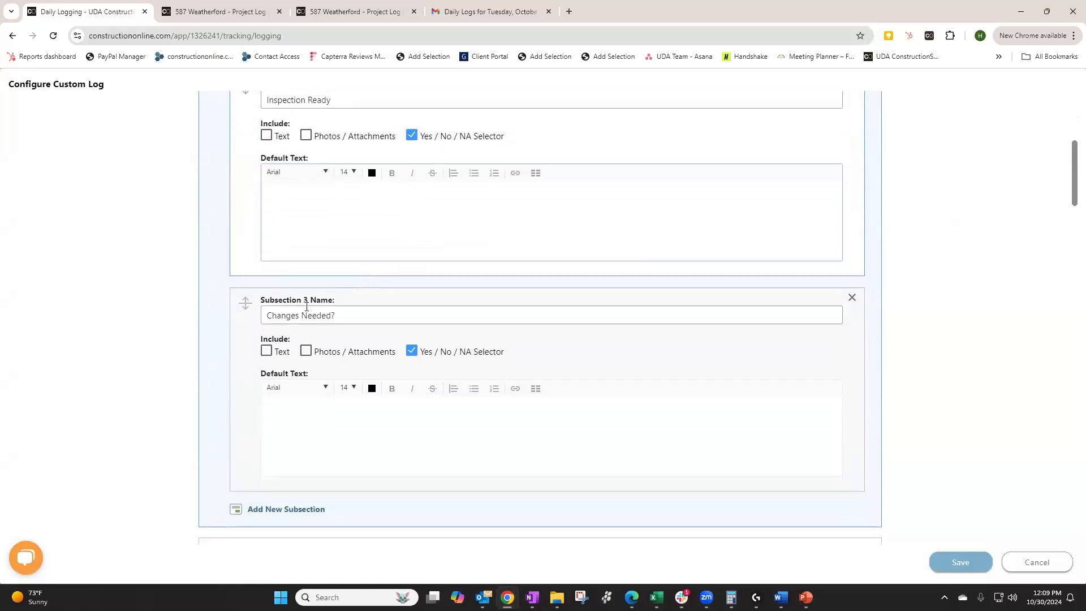
left_click(348, 312)
scroll(412, 400, "down", 2)
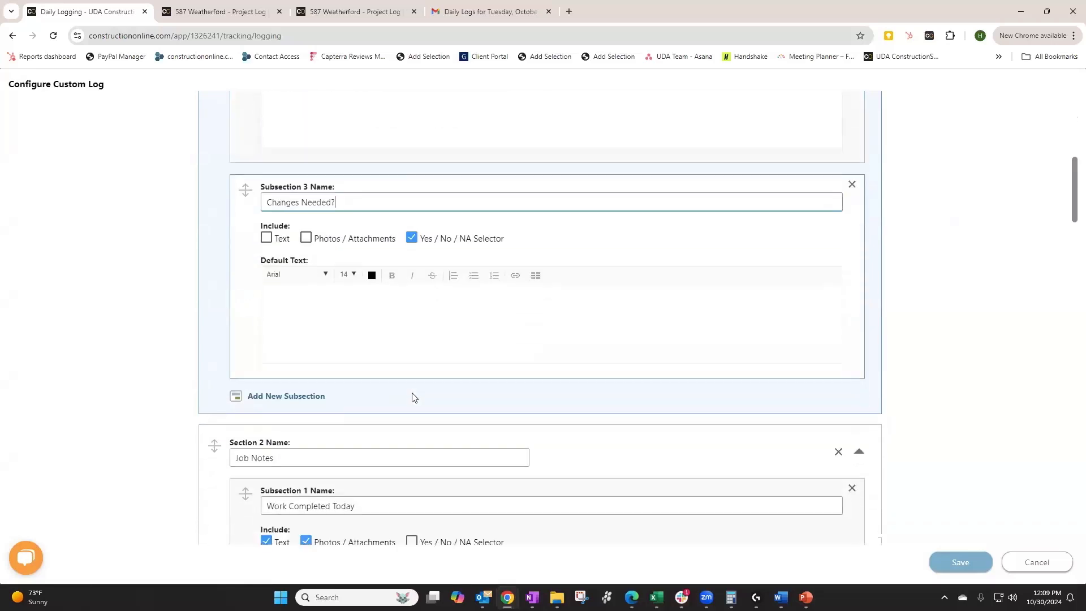
scroll(414, 395, "down", 3)
scroll(415, 388, "down", 2)
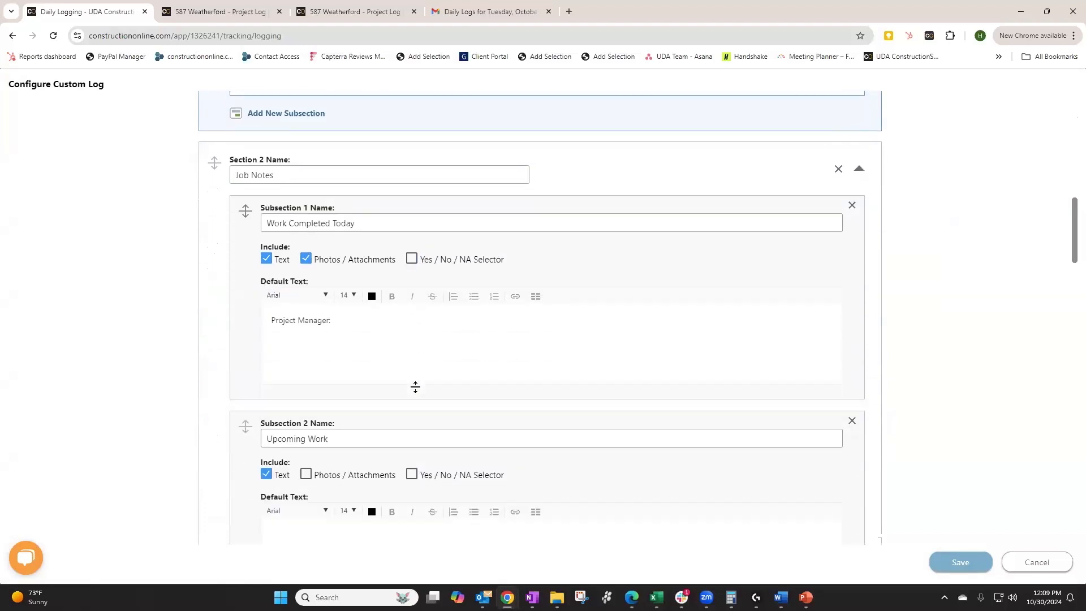
left_click(306, 260)
left_click(306, 259)
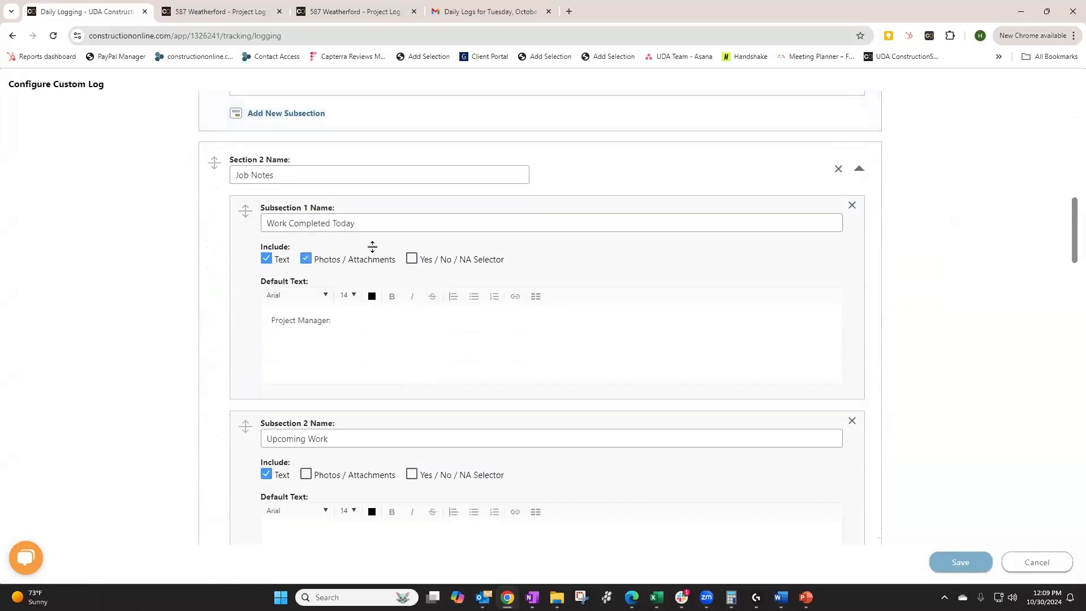
left_click(417, 266)
left_click(417, 266)
scroll(482, 296, "down", 2)
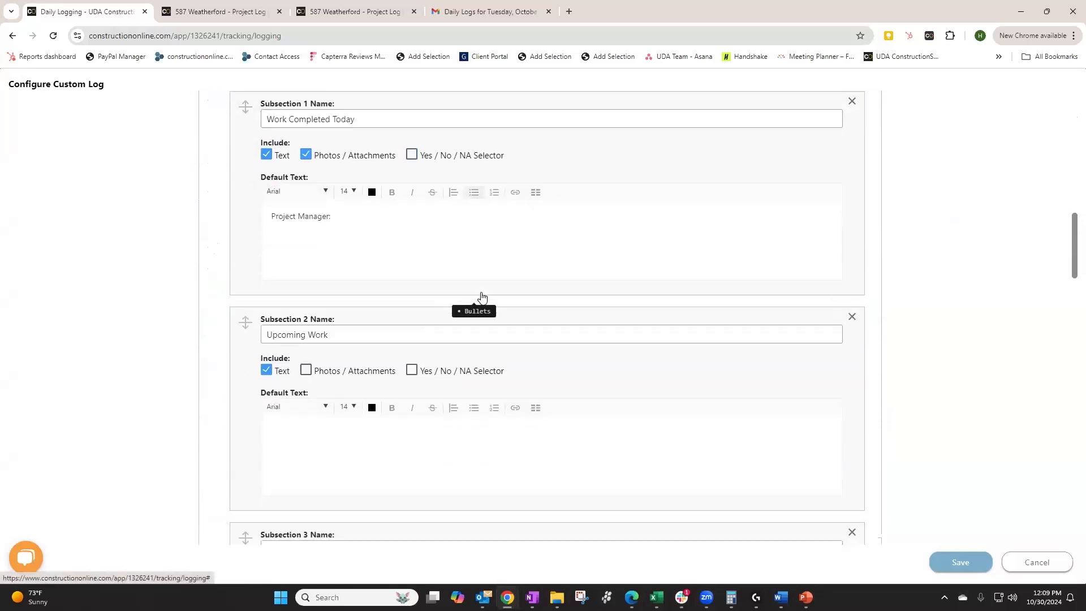
scroll(481, 297, "down", 1)
scroll(482, 295, "down", 2)
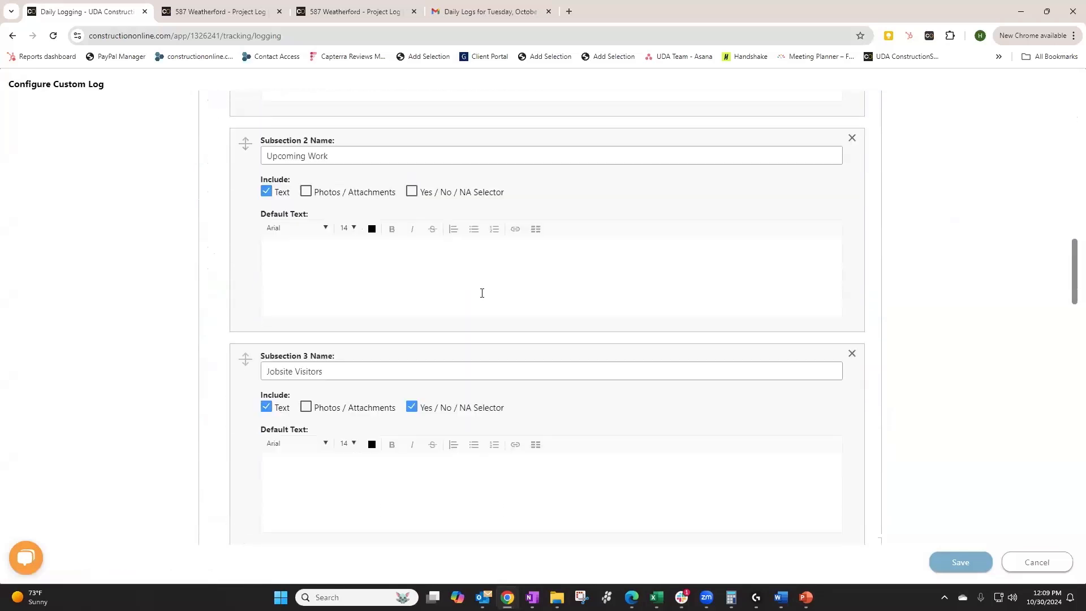
scroll(482, 293, "down", 6)
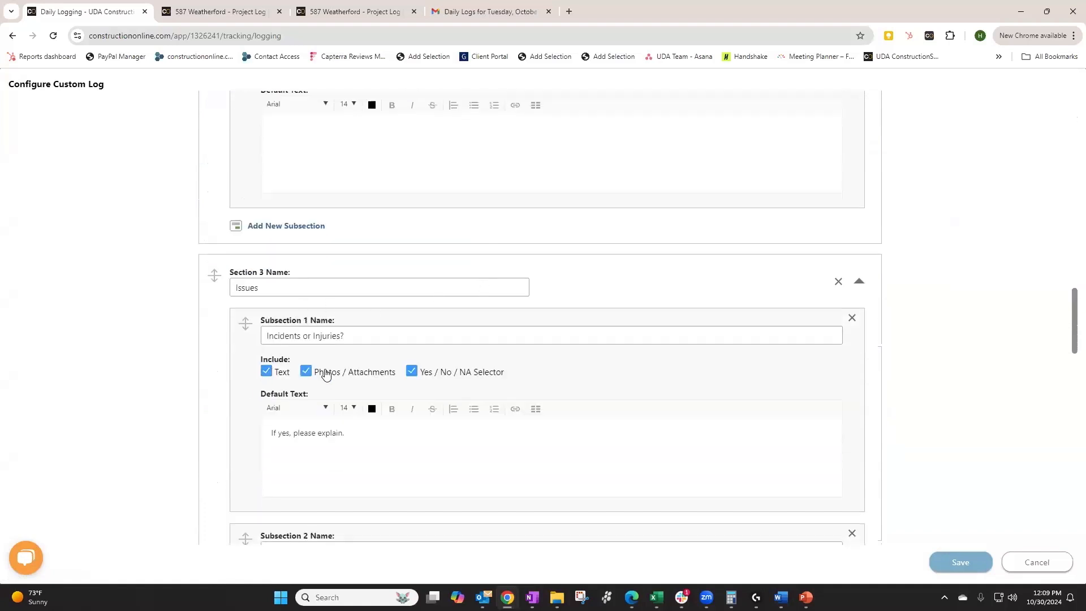
left_click(362, 437)
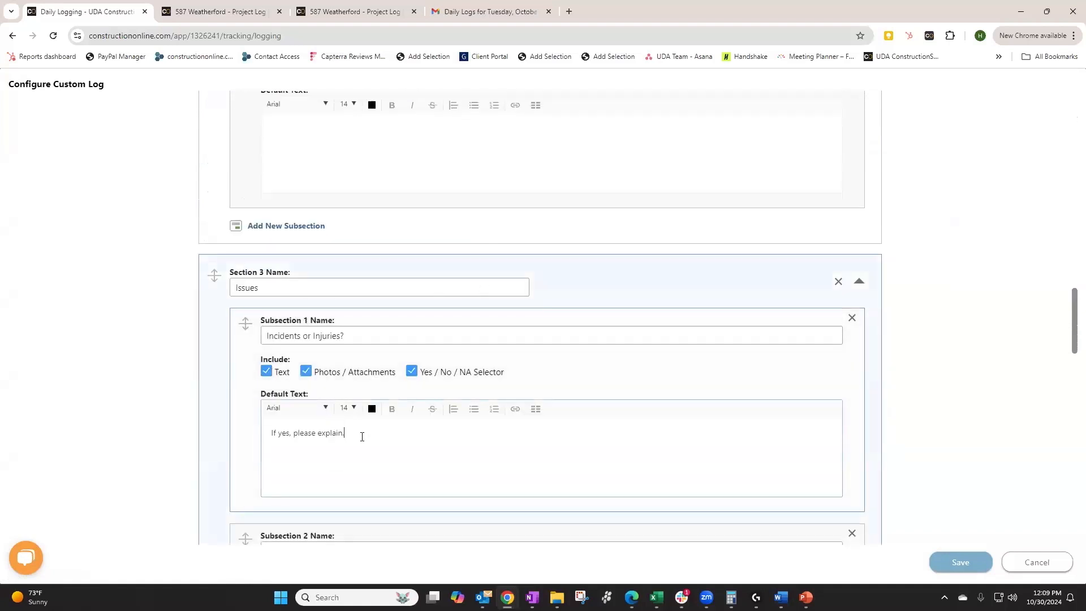
left_click_drag(345, 433, 255, 430)
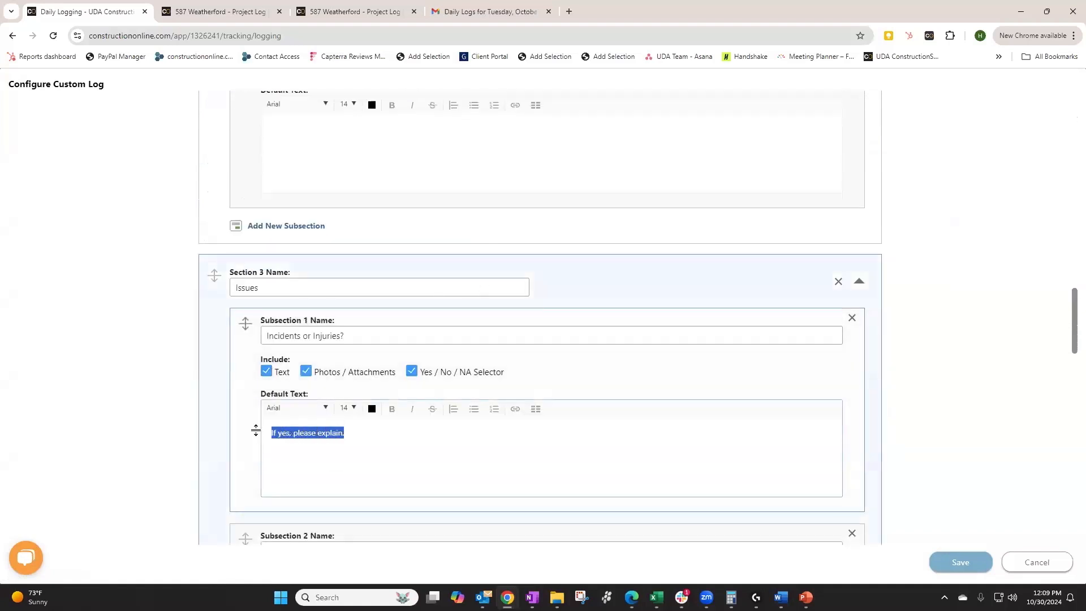
left_click(317, 460)
scroll(436, 441, "down", 3)
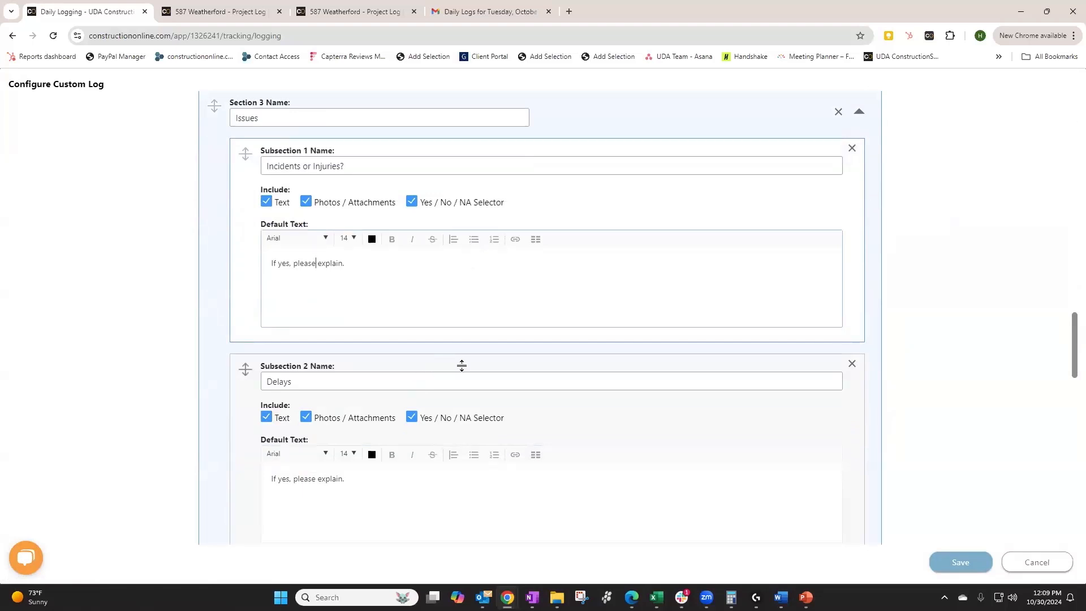
scroll(420, 391, "down", 1)
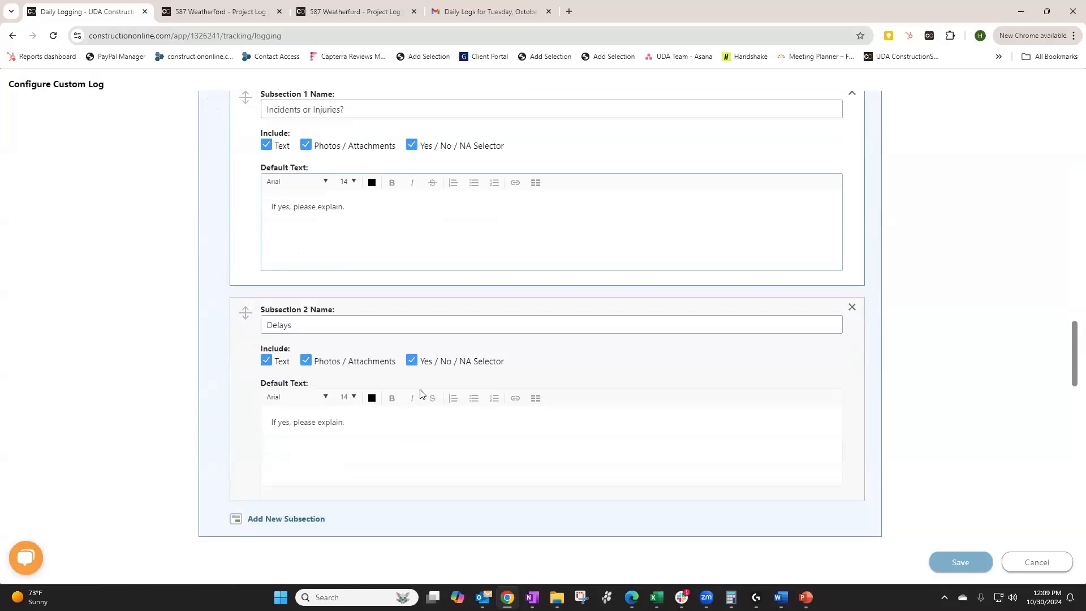
scroll(420, 392, "down", 4)
scroll(419, 393, "down", 2)
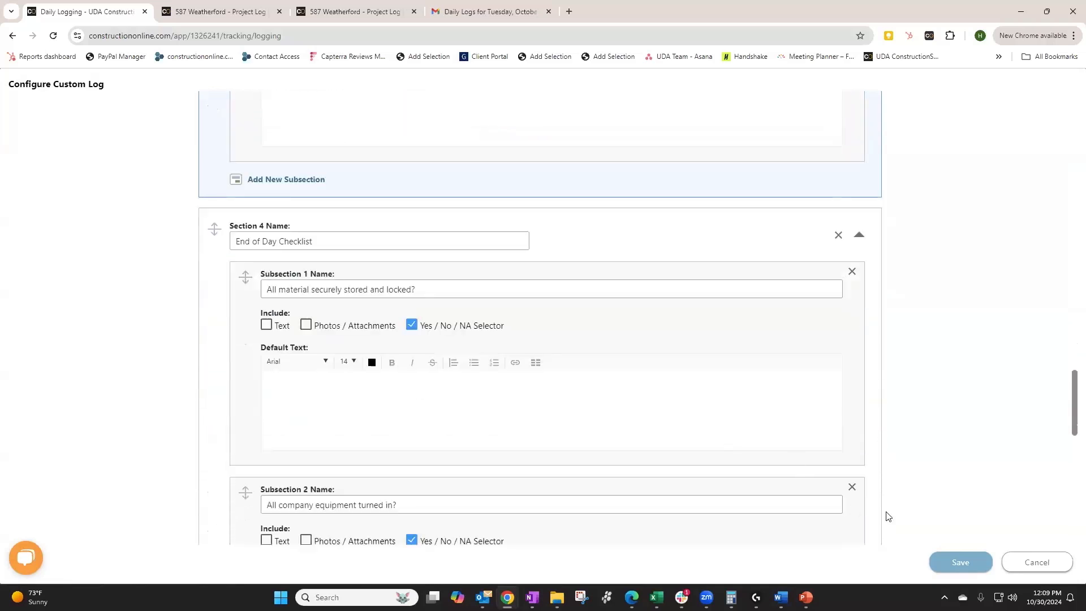
left_click(1035, 562)
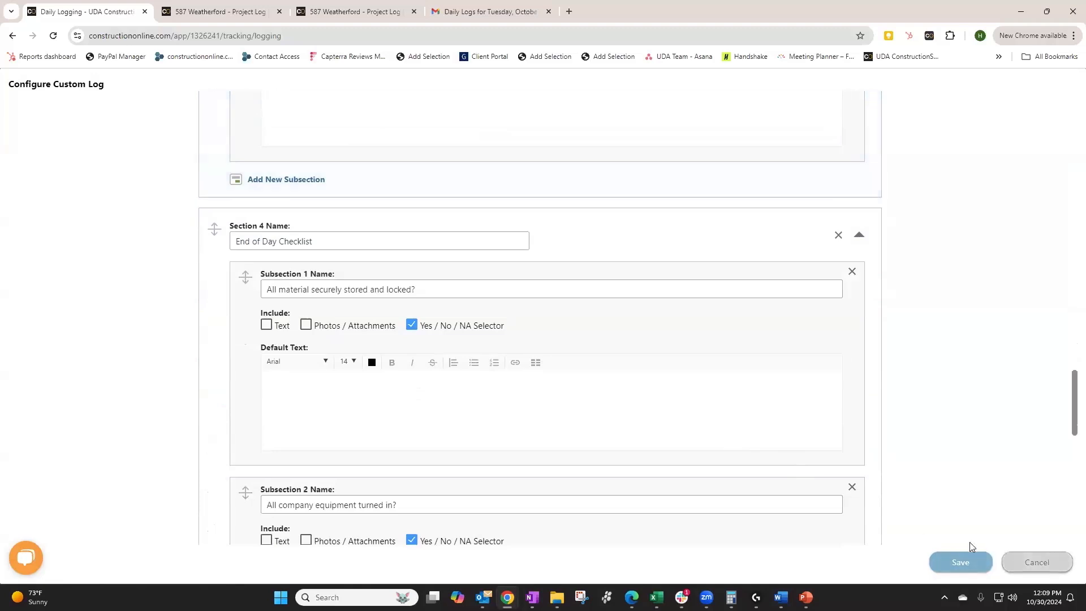
left_click_drag(1069, 388, 1057, 89)
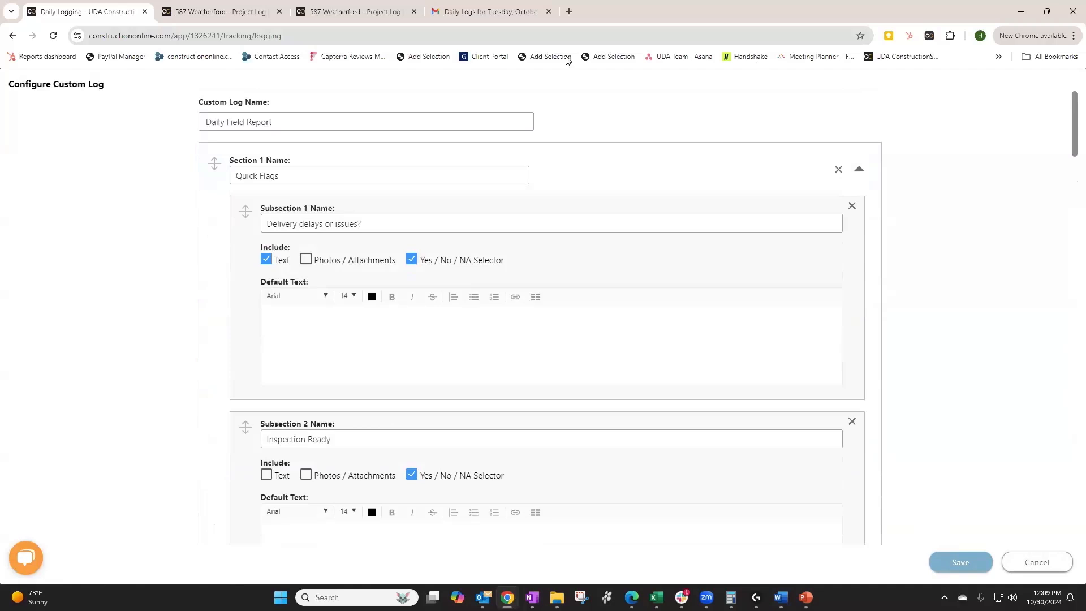
left_click_drag(310, 122, 146, 119)
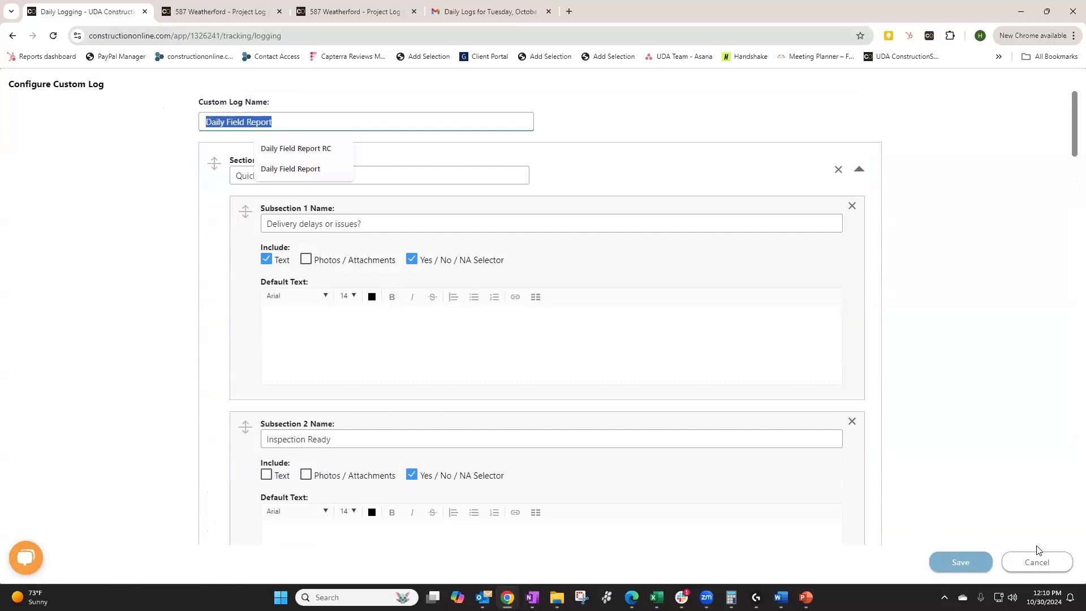
Exit the custom log configuration without saving and move to October 30
left_click(1031, 565)
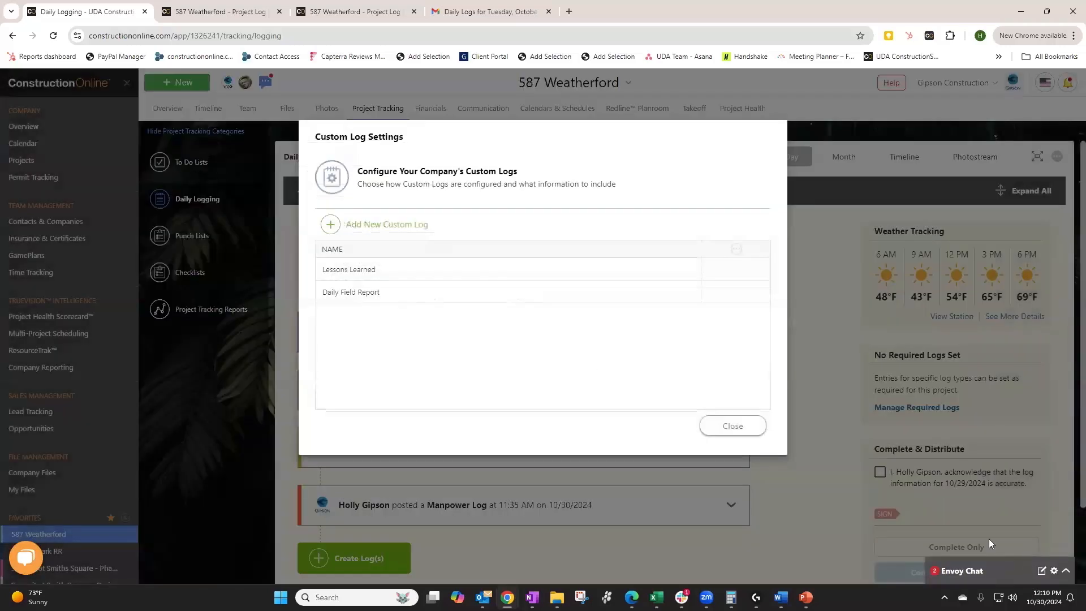
left_click(734, 426)
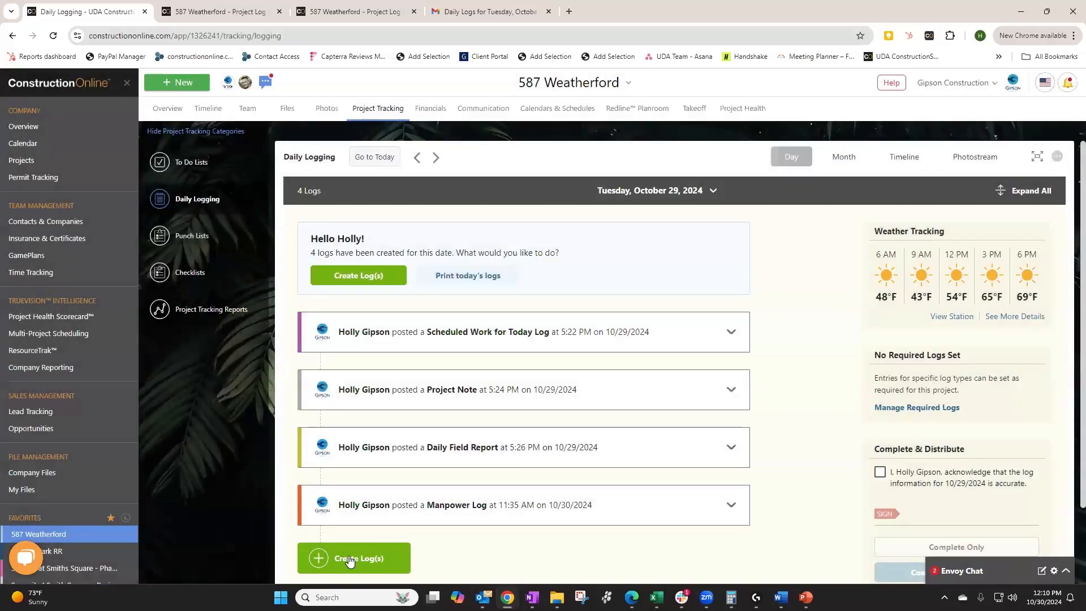
left_click(436, 157)
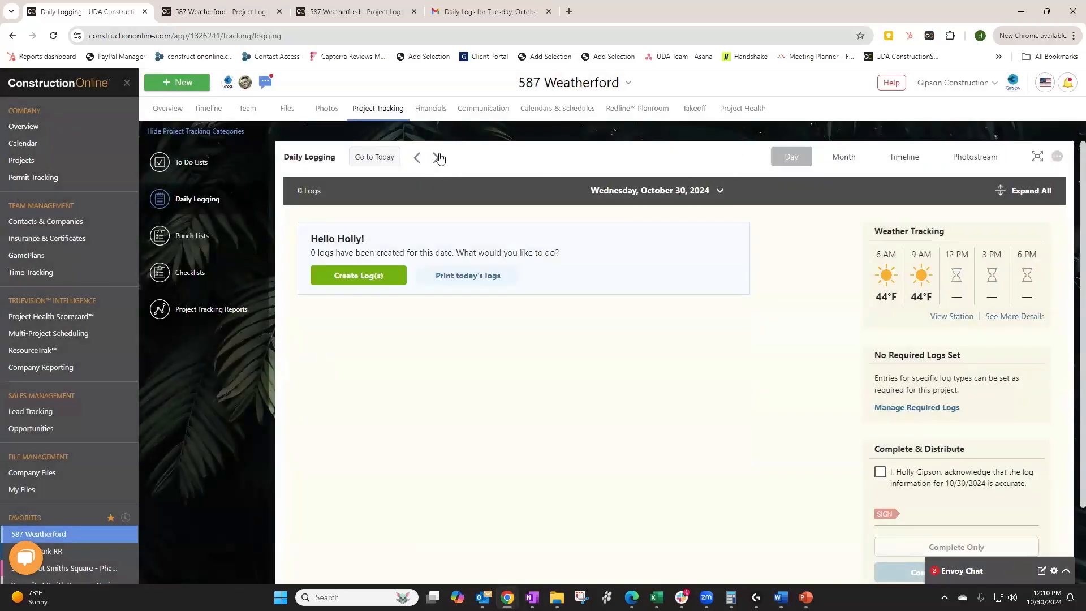
Create a new Daily Field Report log for October 30
left_click(344, 276)
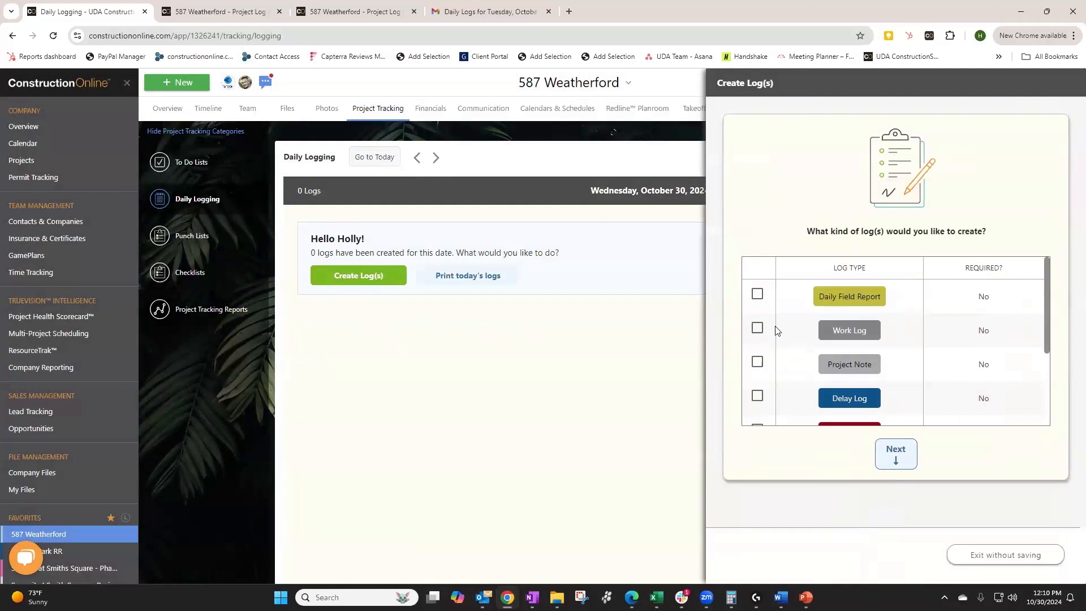
left_click(757, 295)
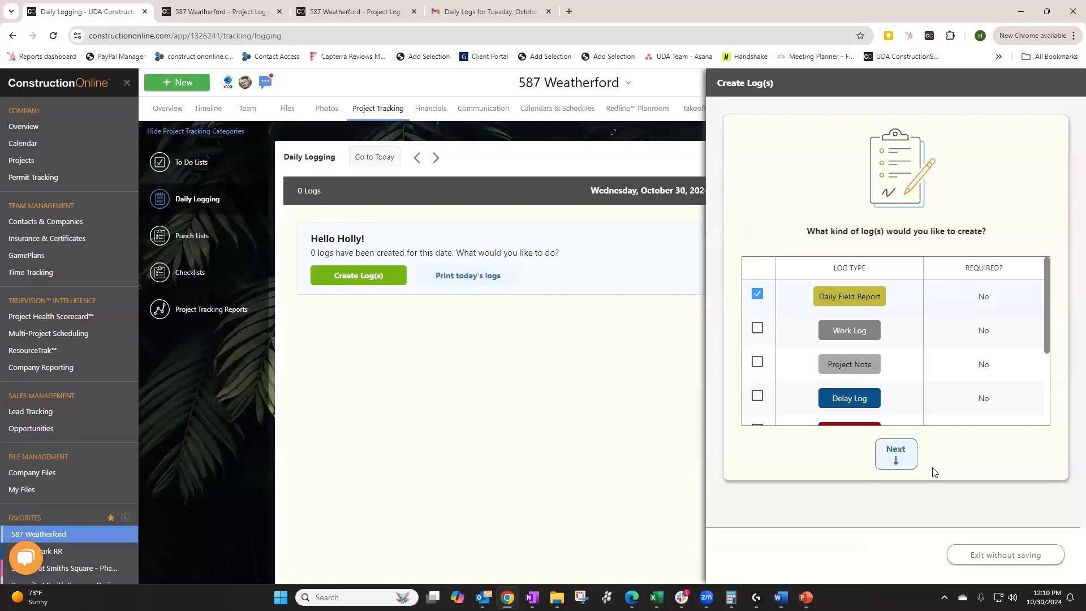
left_click(897, 453)
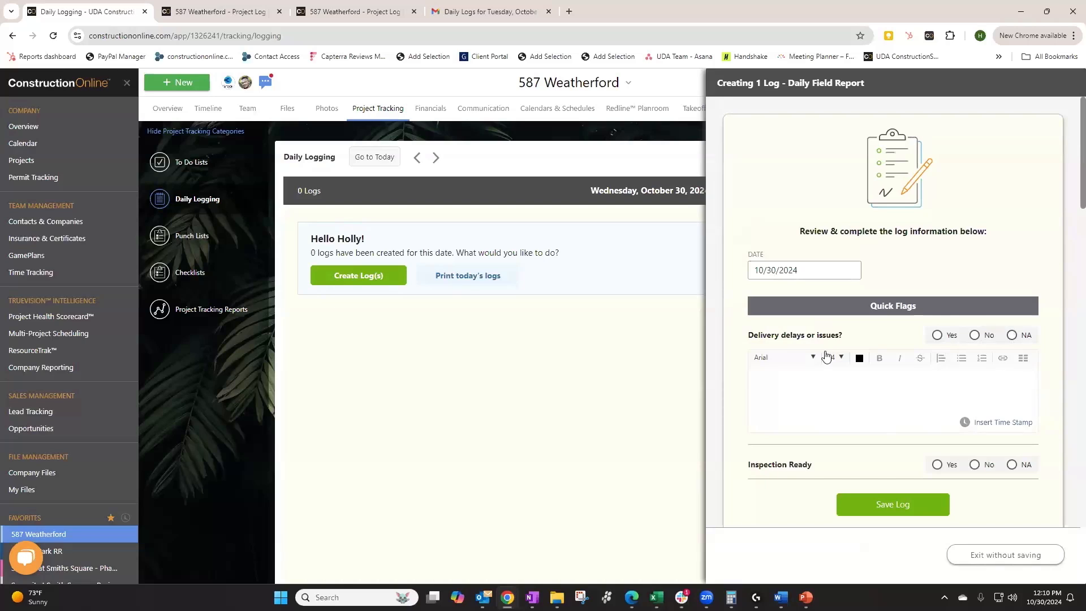
Answer the Quick Flags: delivery delays No, inspection ready Yes, changes needed NA
scroll(862, 309, "down", 1)
scroll(862, 309, "down", 1)
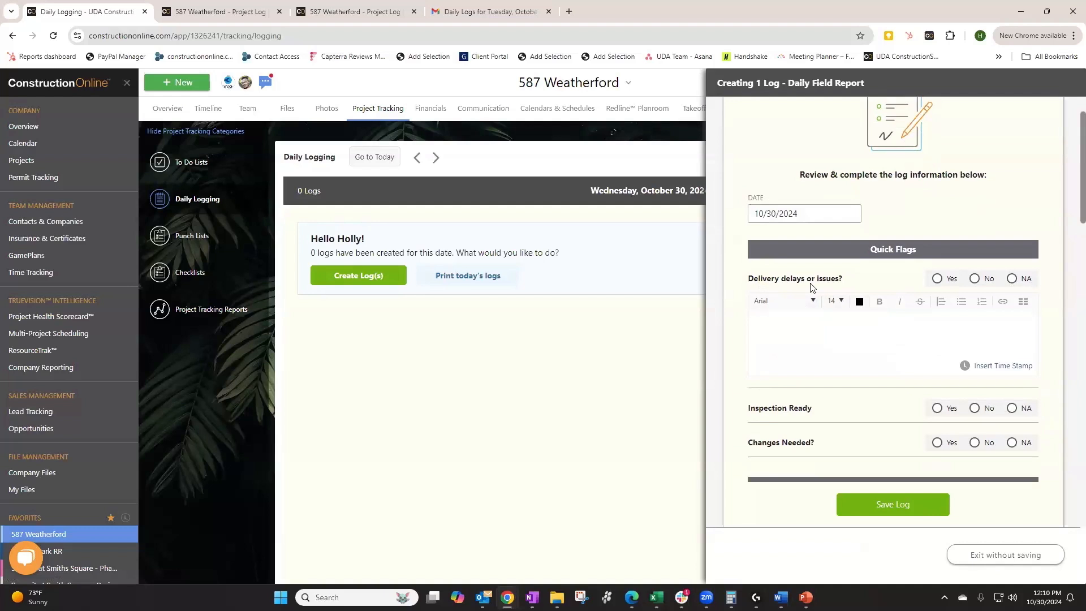
left_click(974, 278)
scroll(867, 343, "down", 2)
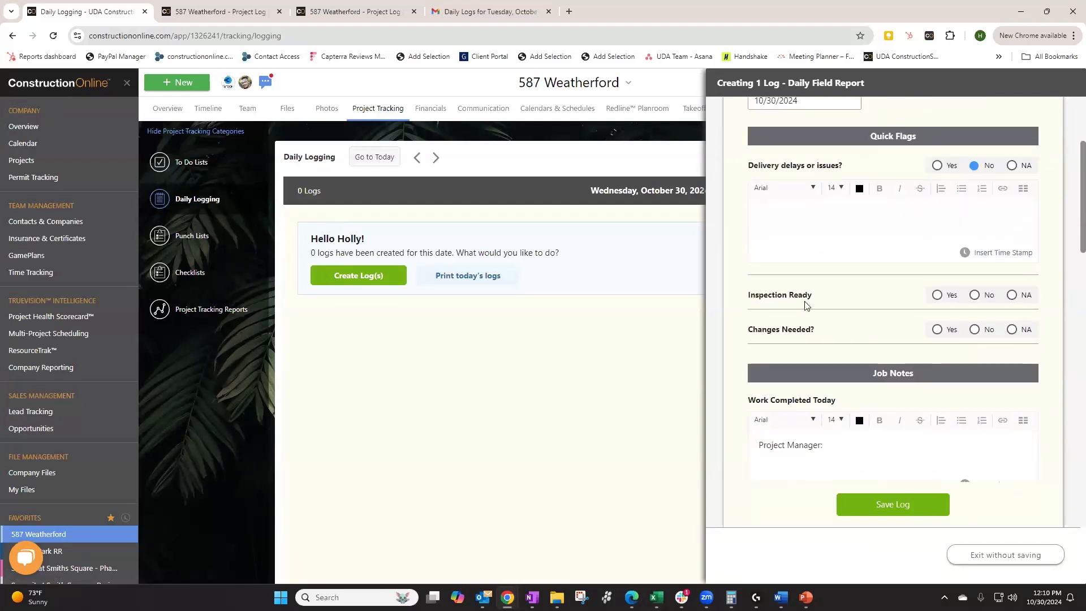
left_click(938, 296)
left_click(1012, 330)
Select the Work Completed Today notes text and start adding a photo attachment
scroll(934, 357, "down", 2)
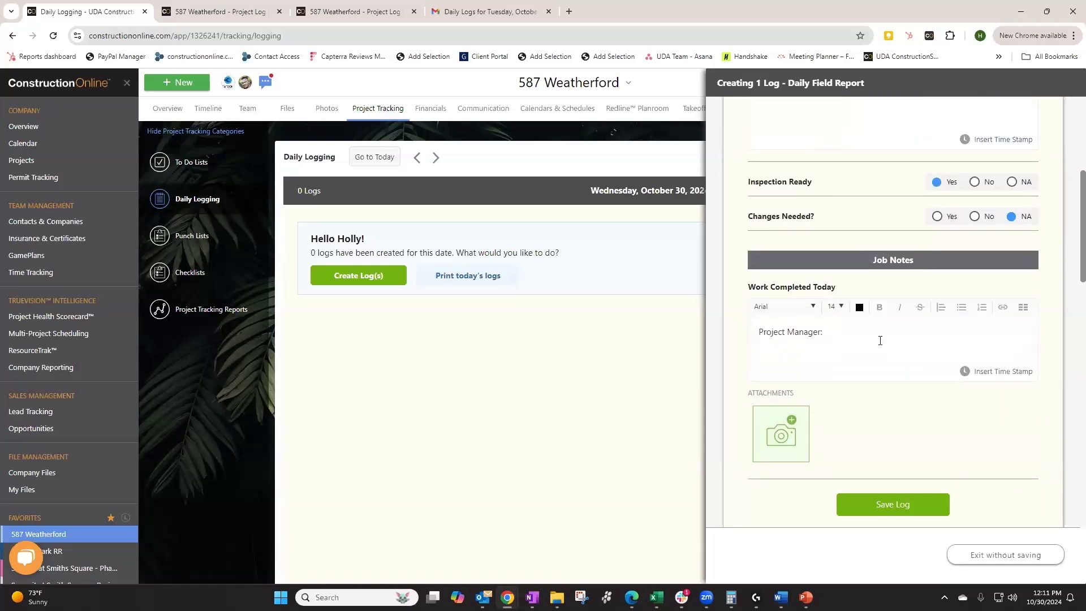
left_click(850, 325)
key("ctrl+a")
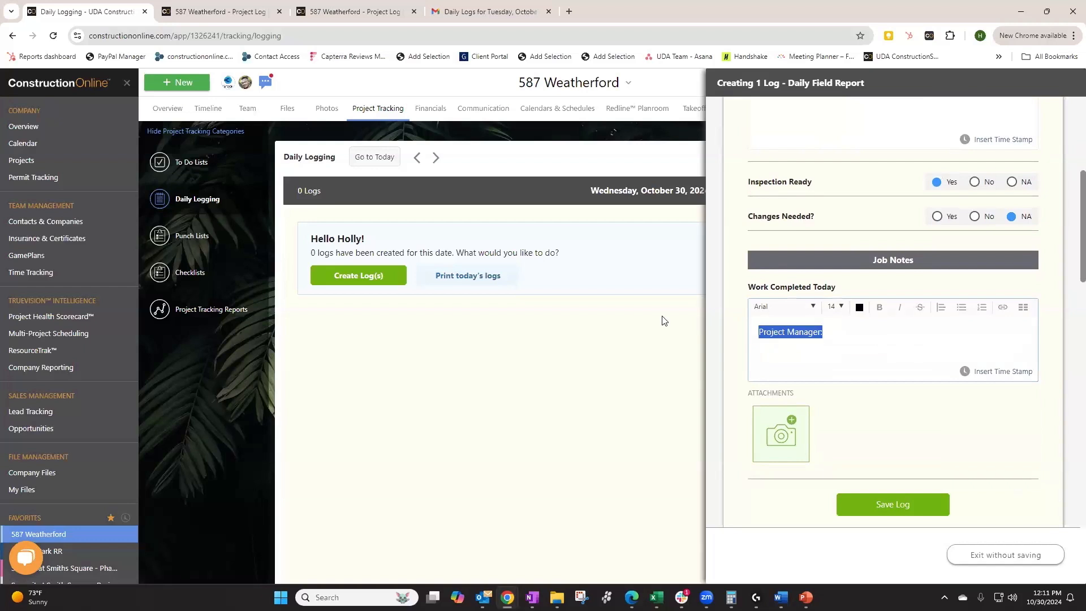
left_click(776, 440)
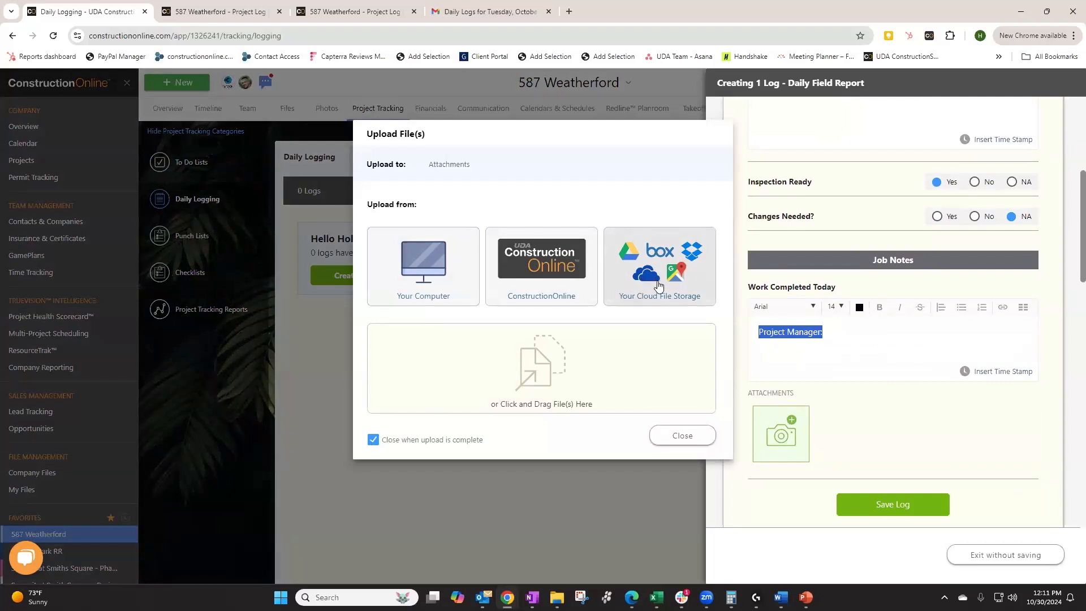
Choose Your Cloud File Storage as the attachment source and browse the Google Drive listing
left_click(668, 297)
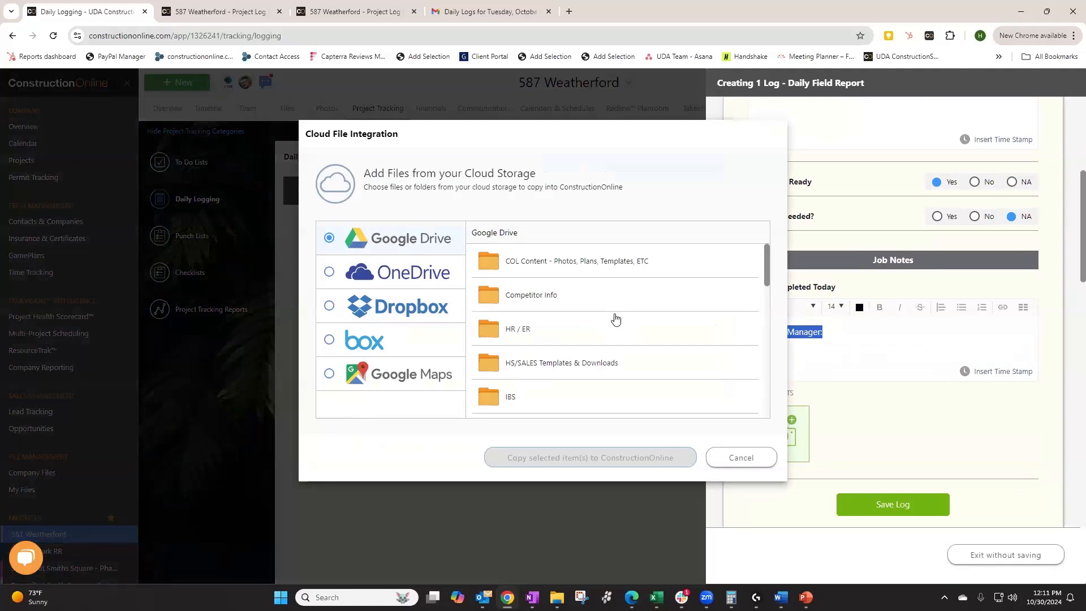
scroll(619, 323, "down", 2)
scroll(620, 324, "down", 2)
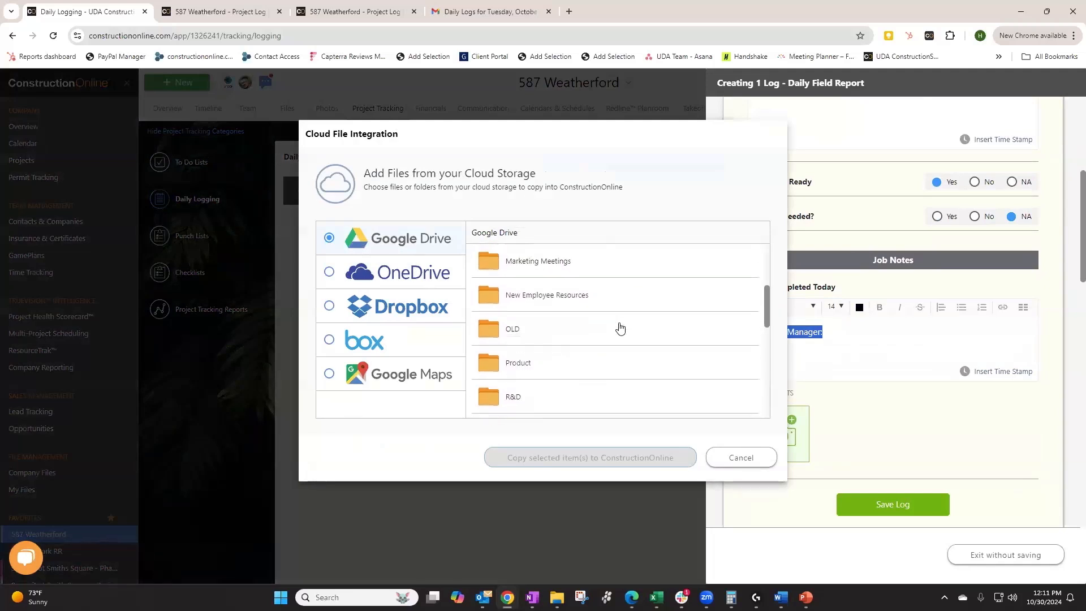
scroll(620, 327, "down", 2)
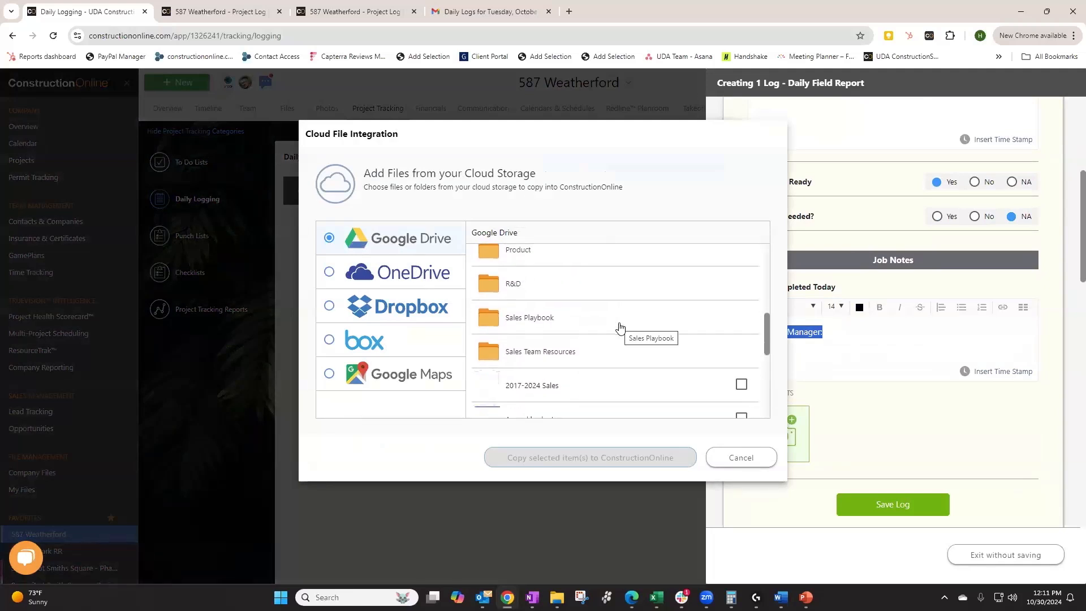
scroll(620, 327, "down", 3)
scroll(621, 327, "up", 4)
scroll(622, 327, "up", 2)
scroll(622, 326, "up", 2)
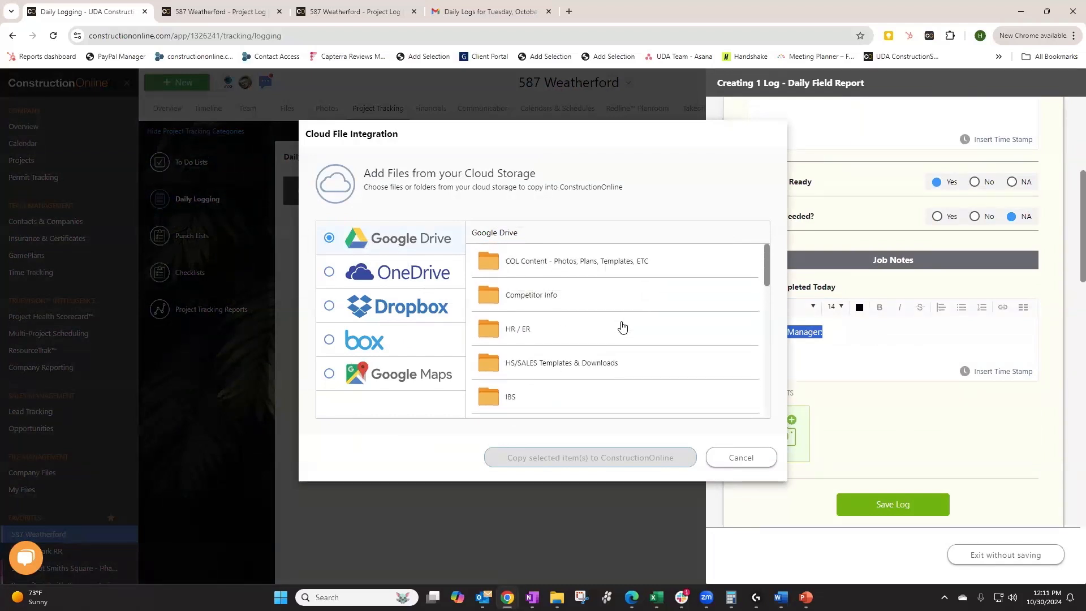
Copy IMG_1057 and IMG_1058 from COL Content > jobsite_photos.zip > house 1 - framing
left_click(598, 267)
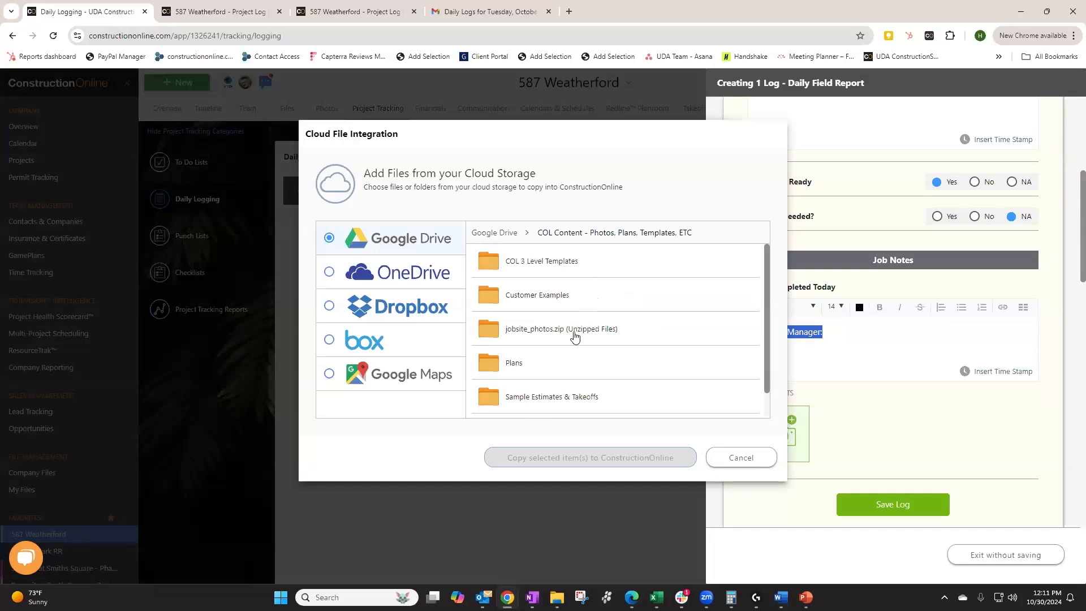
left_click(576, 334)
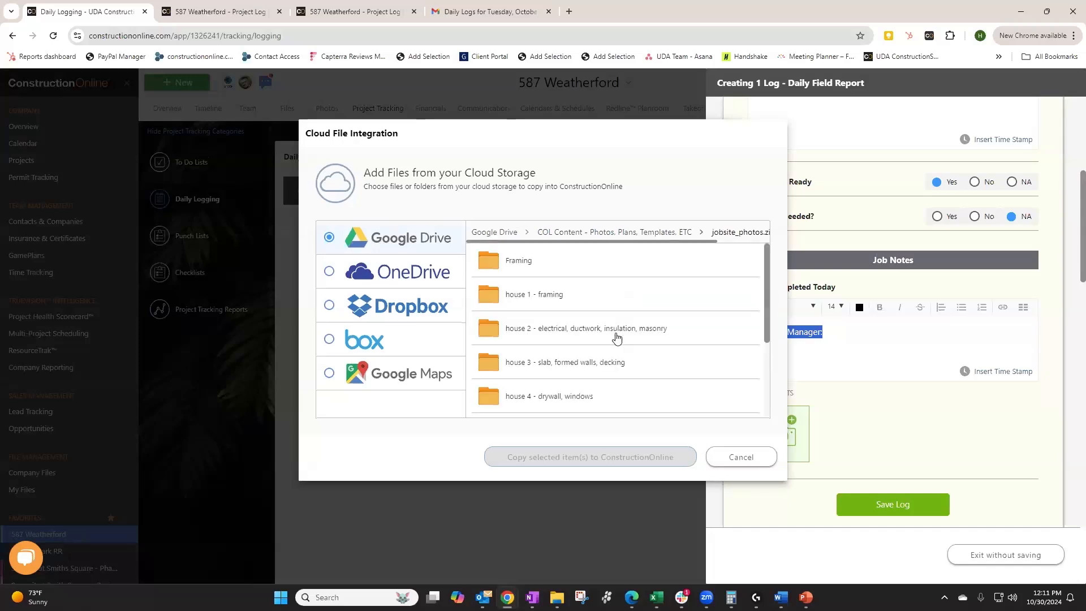
left_click(537, 299)
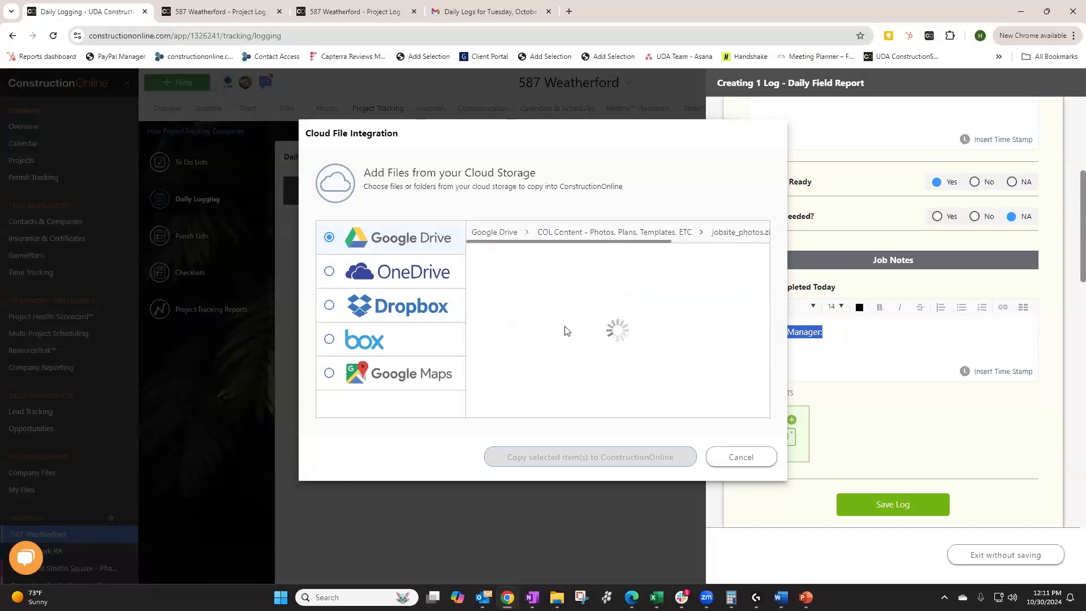
left_click(741, 260)
left_click(742, 293)
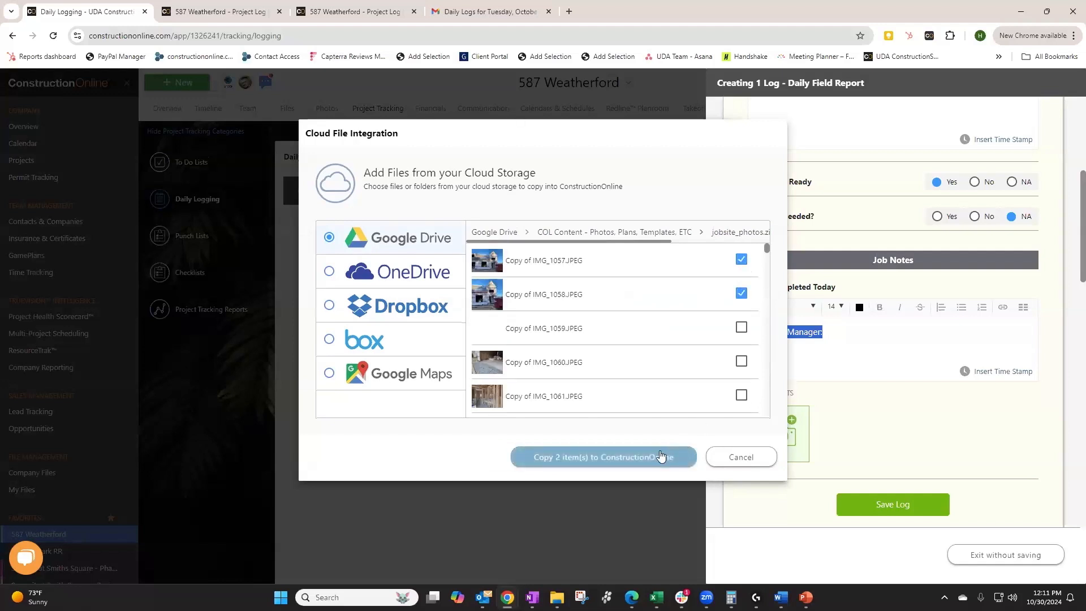
left_click(662, 457)
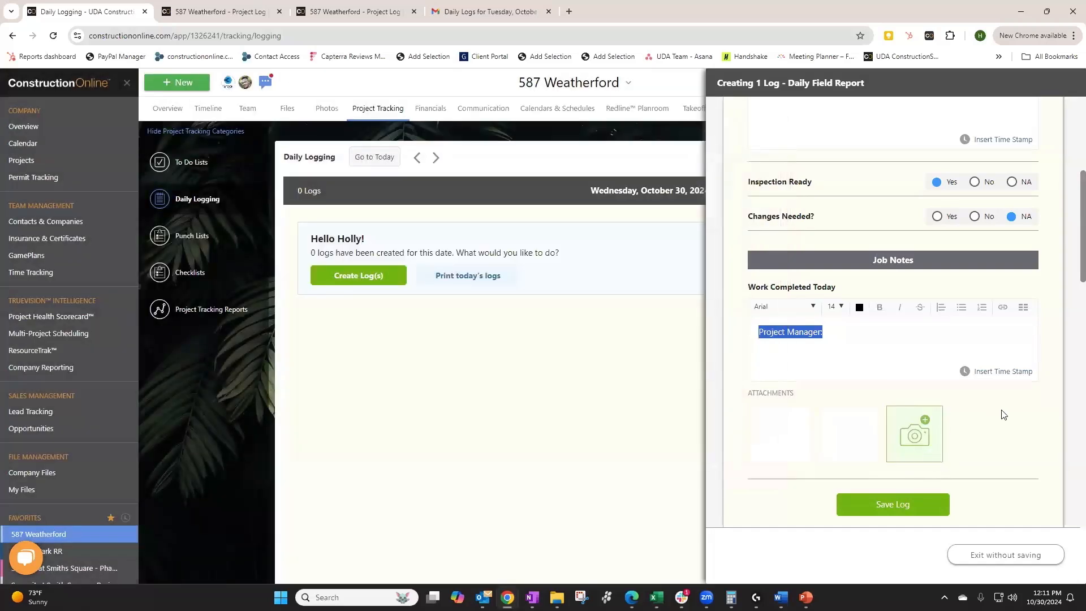
Replace the Work Completed Today placeholder with 'Continued work on framing'
left_click(824, 349)
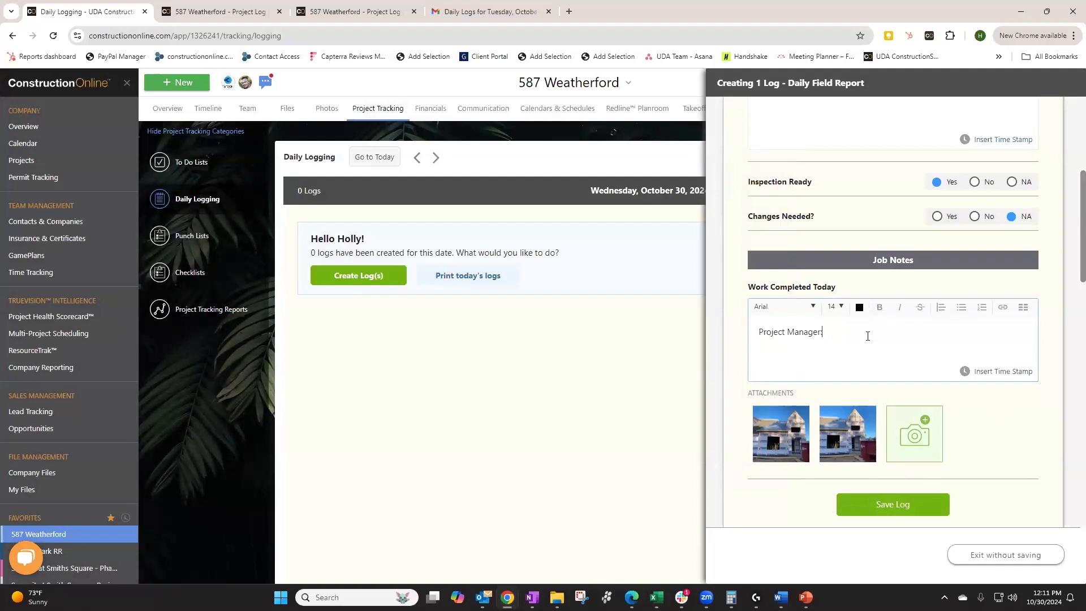
left_click_drag(830, 334, 691, 334)
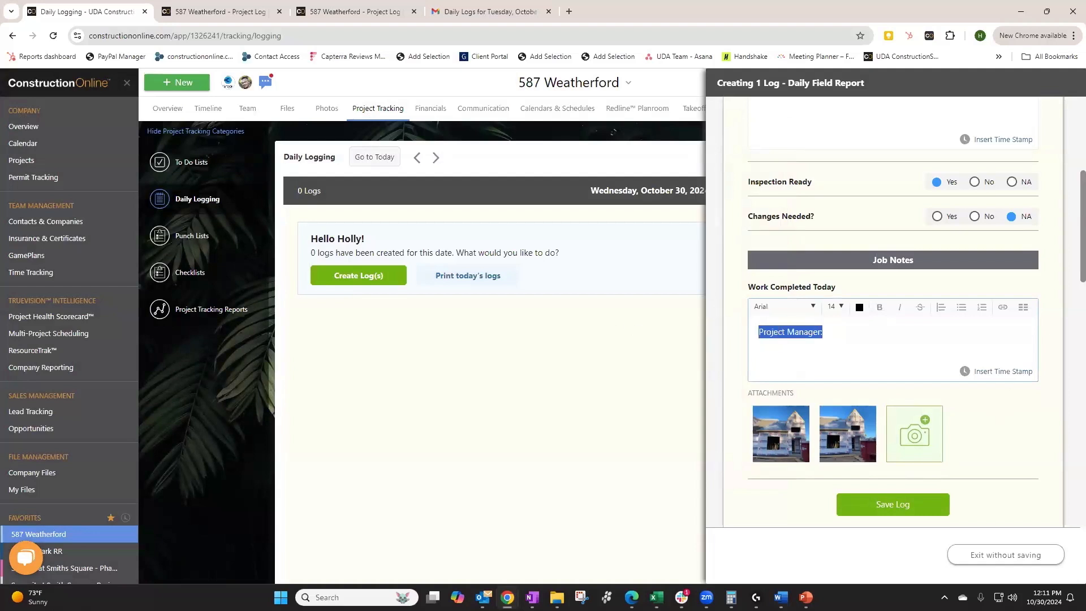
type("Con")
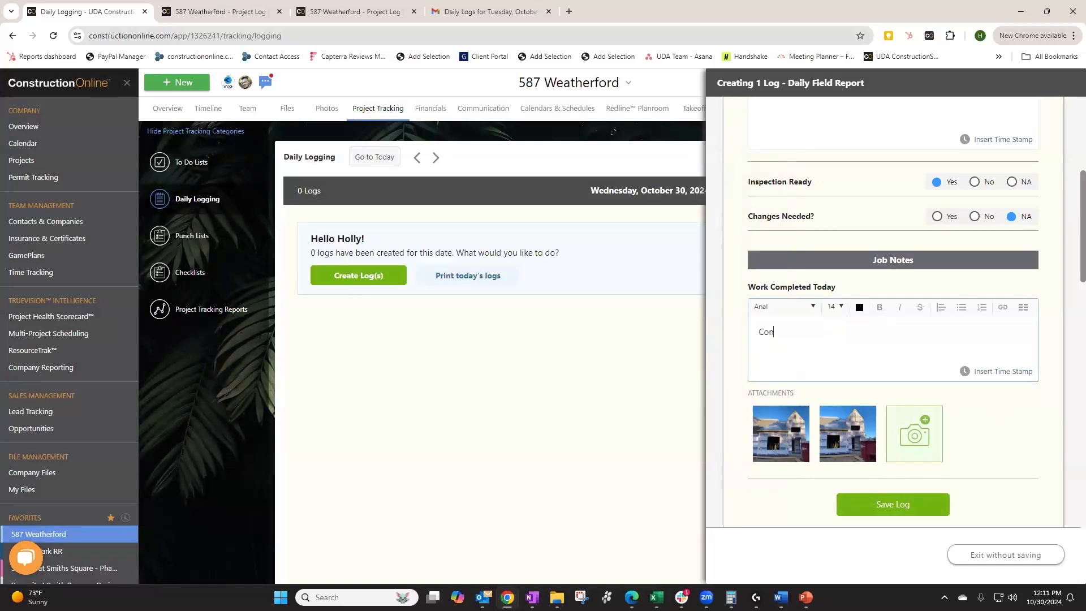
type("tinued work on framing")
scroll(970, 388, "down", 4)
left_click(834, 326)
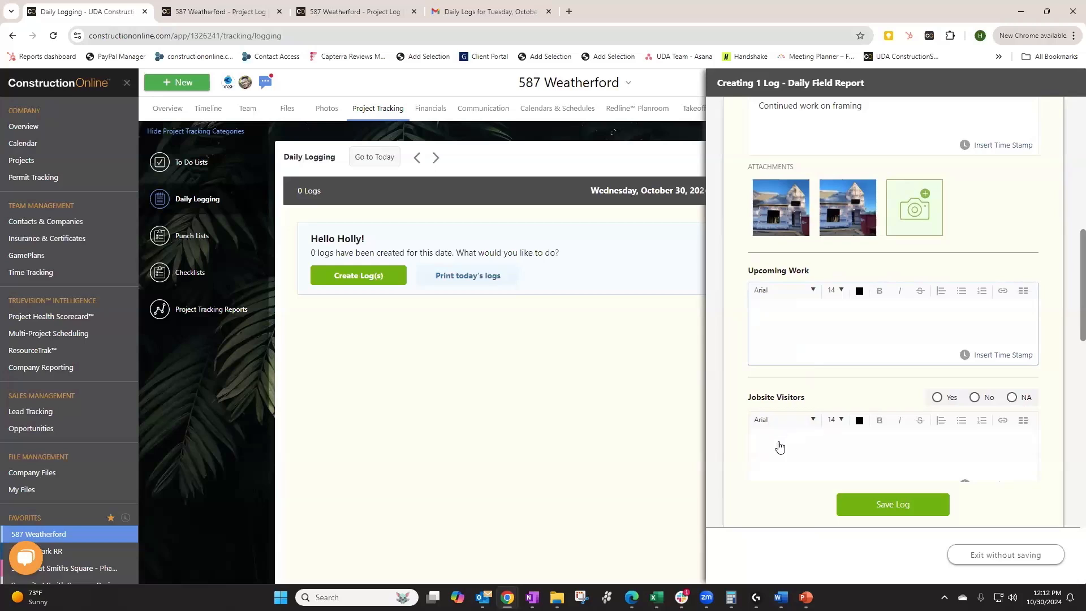
Answer No to Jobsite Visitors, Incidents/Injuries and Delays, leaving the Delays explanation unchanged
left_click(973, 397)
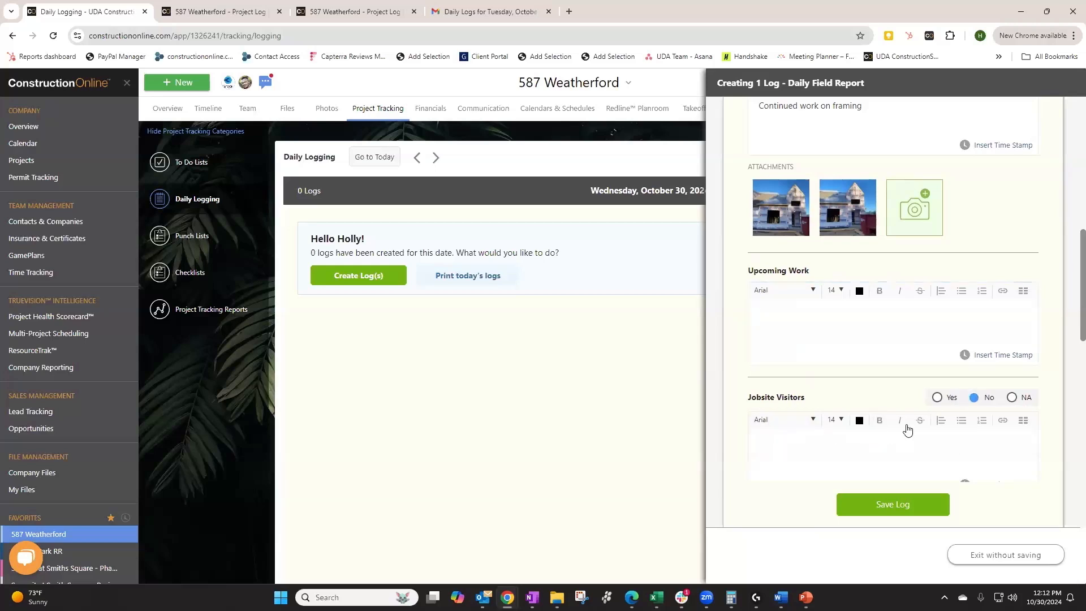
scroll(907, 428, "down", 5)
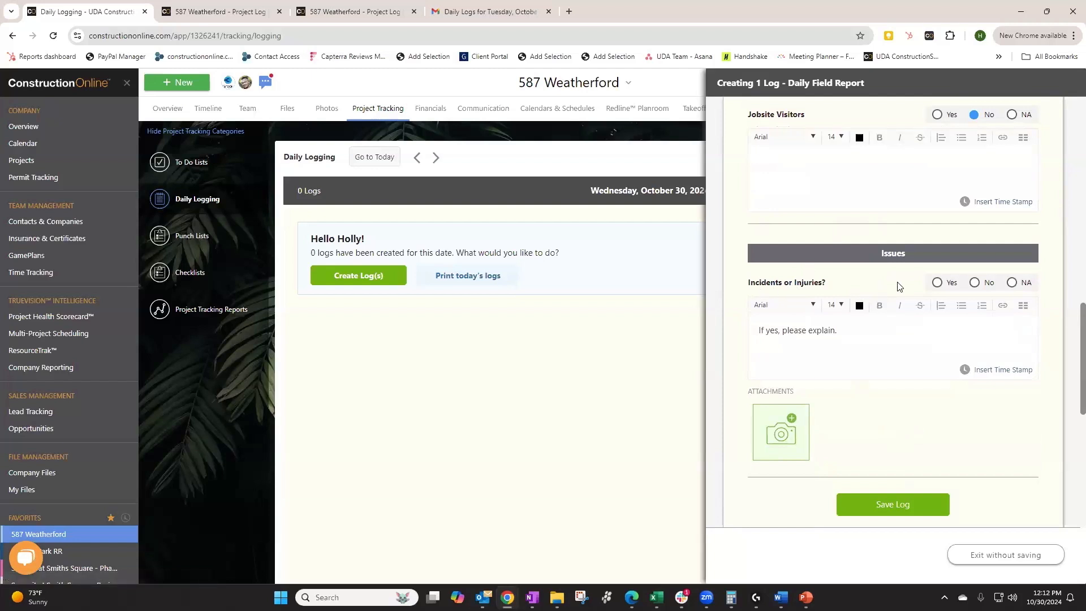
left_click(973, 286)
scroll(928, 346, "down", 3)
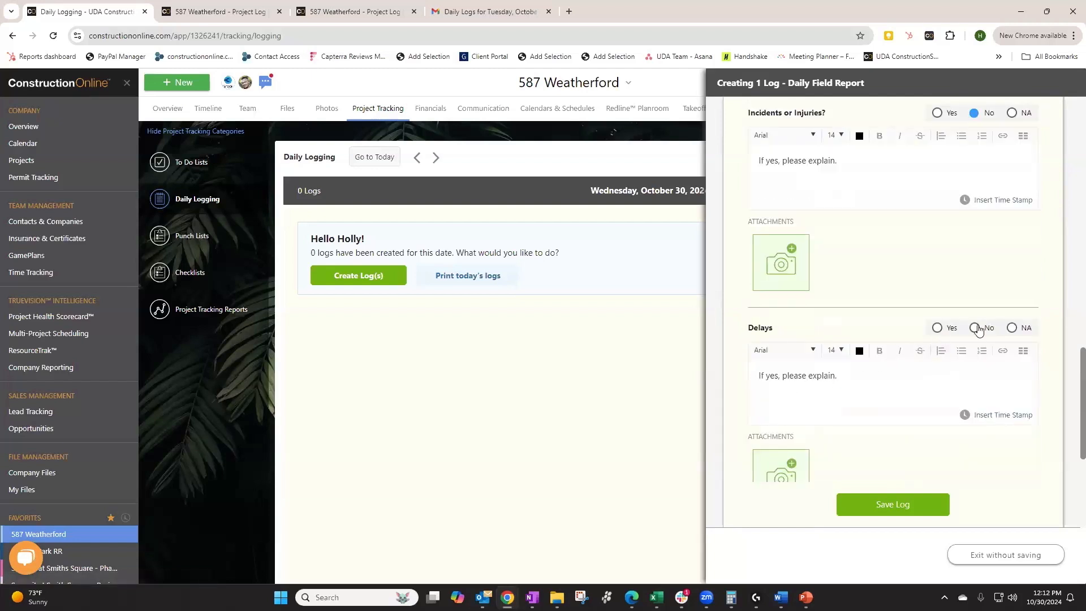
left_click(975, 329)
left_click_drag(888, 381, 722, 376)
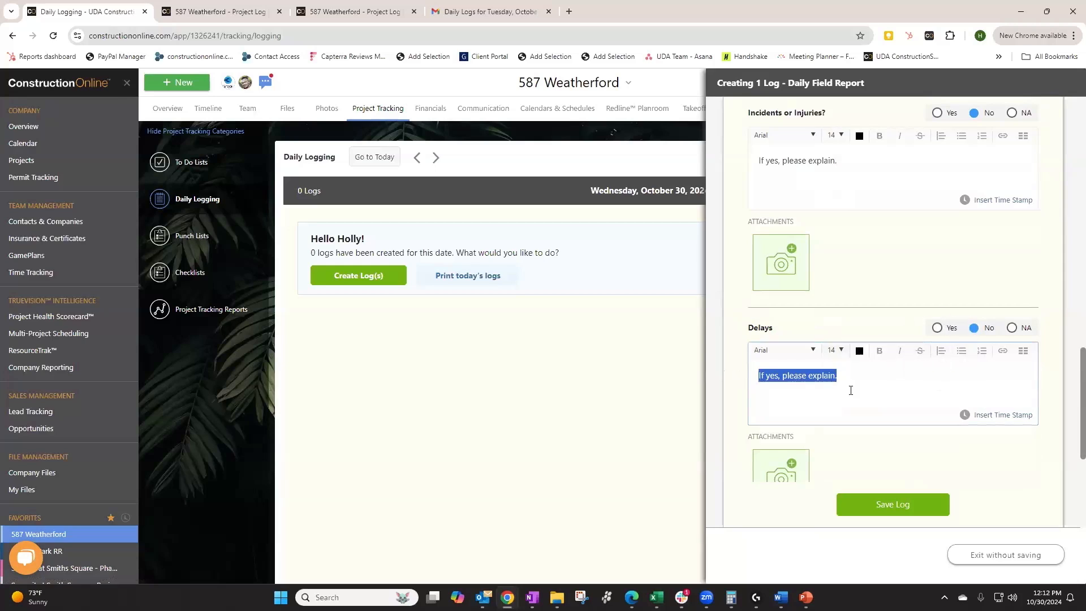
left_click(877, 384)
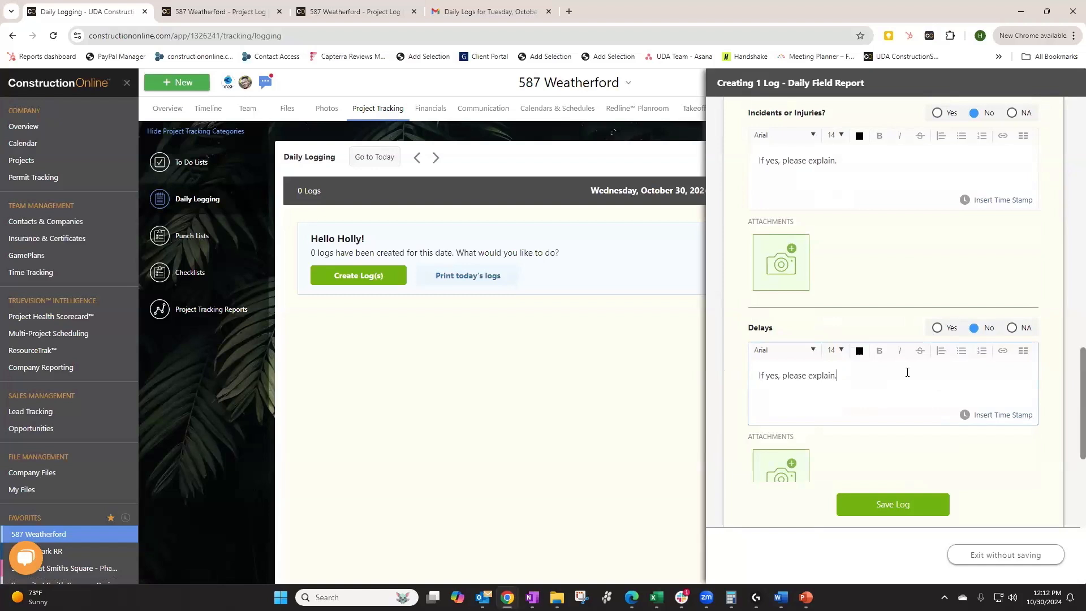
scroll(889, 401, "down", 5)
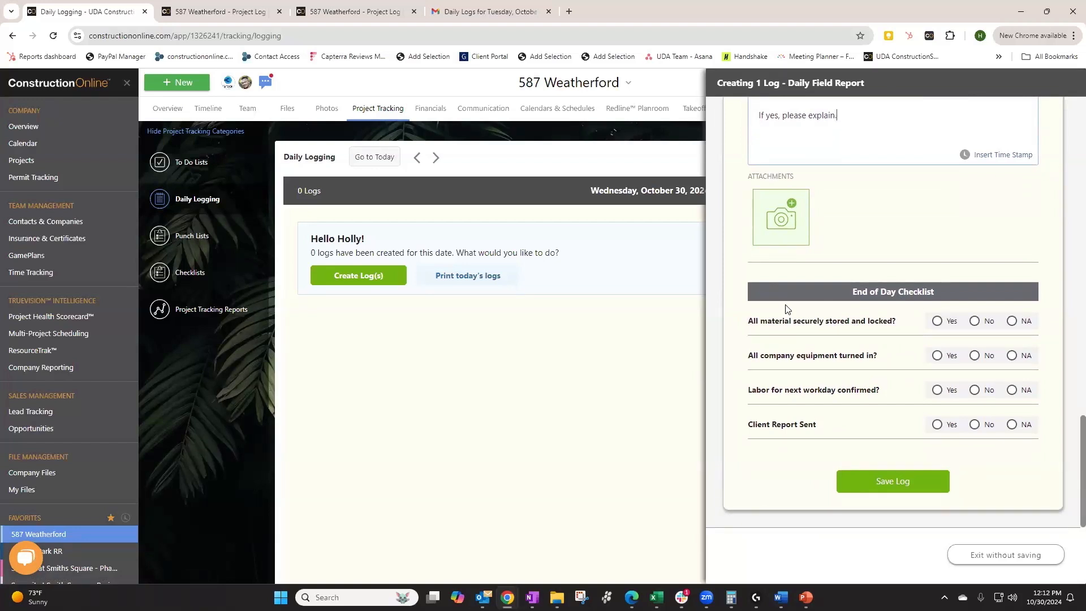
Mark all four End of Day Checklist items Yes and save the log
left_click(938, 322)
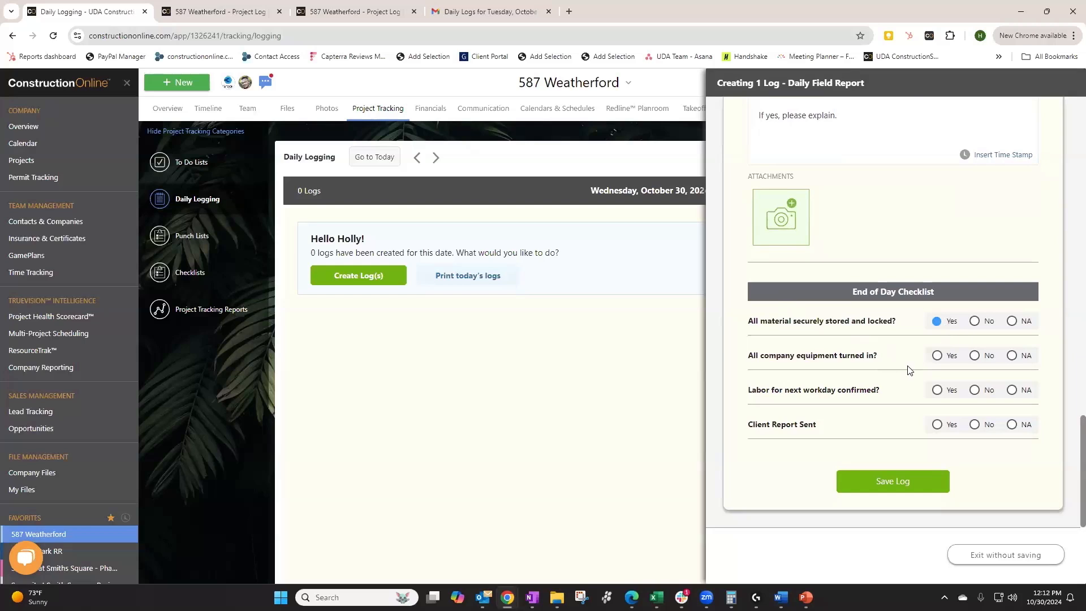
left_click(937, 356)
left_click(938, 391)
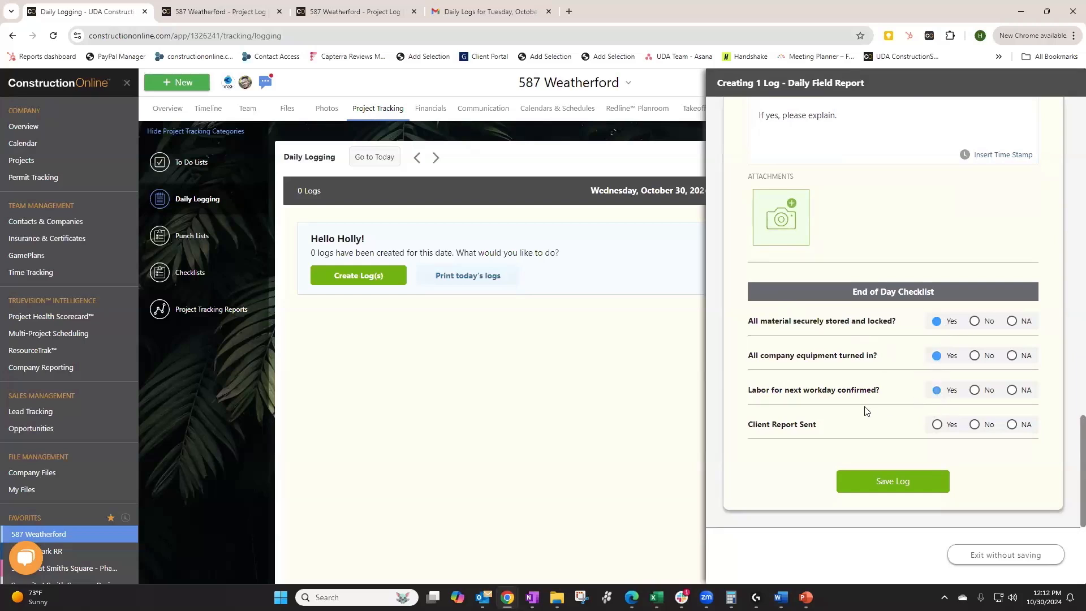
left_click(937, 425)
left_click(901, 482)
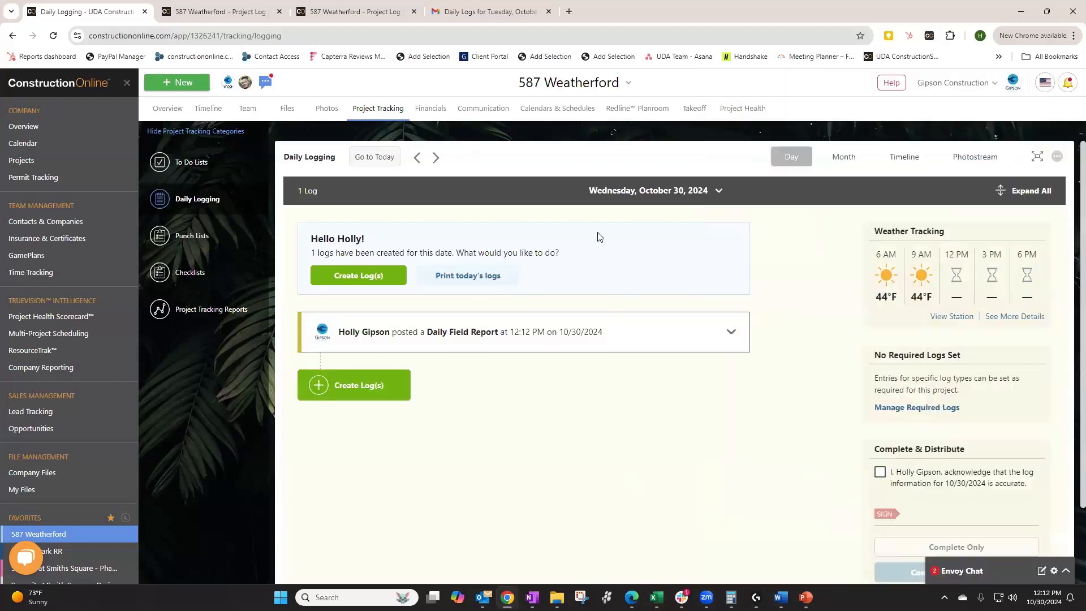
Expand the posted Daily Field Report, review its full details, then close them
left_click(503, 338)
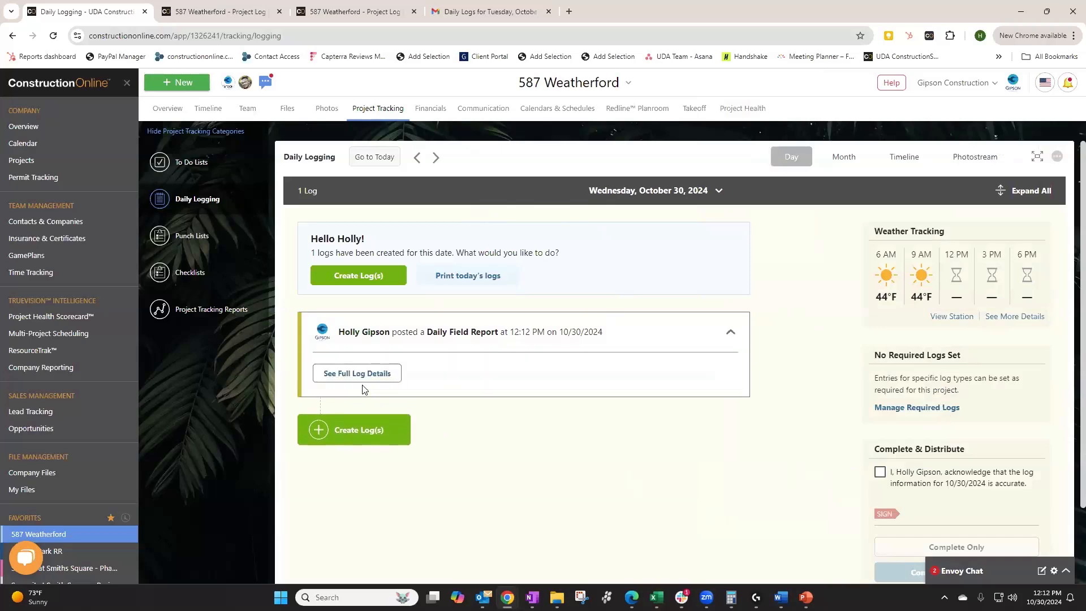
left_click(335, 375)
scroll(569, 348, "down", 2)
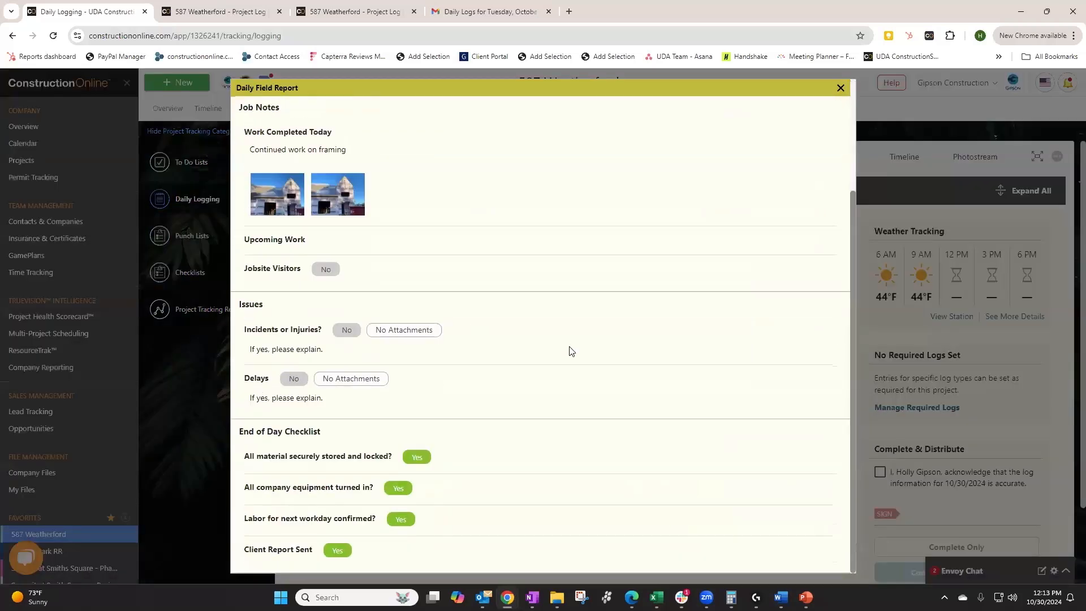
scroll(568, 350, "up", 3)
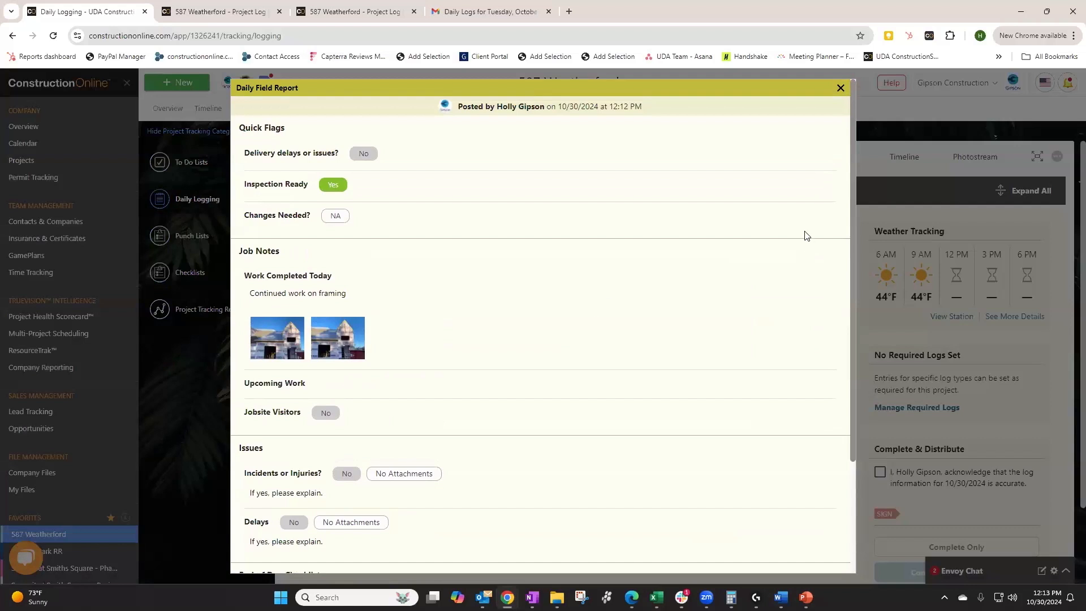
left_click(841, 89)
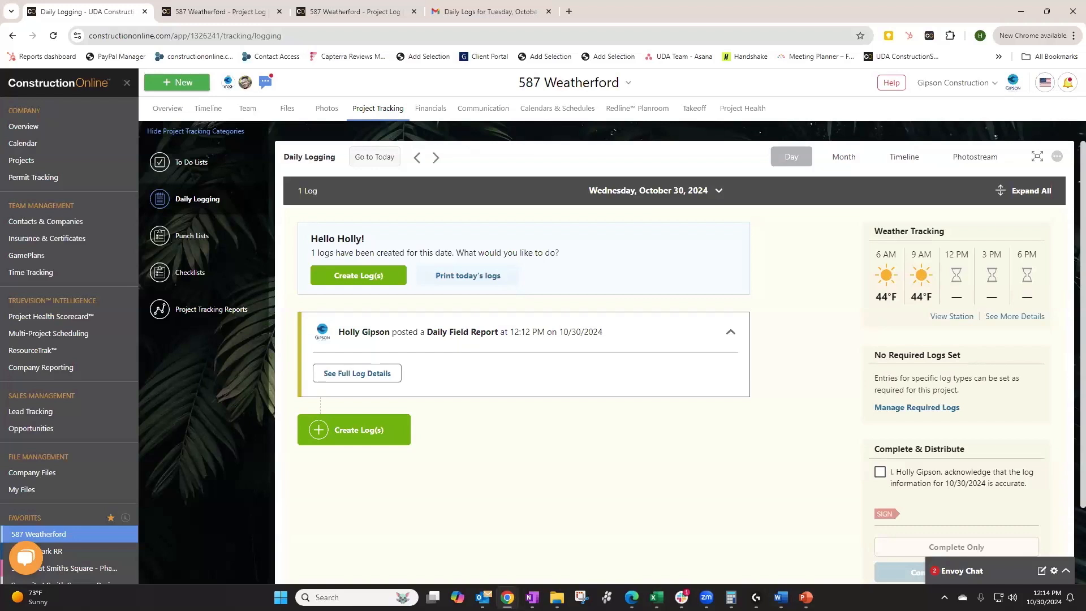
Start a new Manpower Log for October 30 from Create Log(s)
left_click(371, 432)
scroll(971, 350, "down", 2)
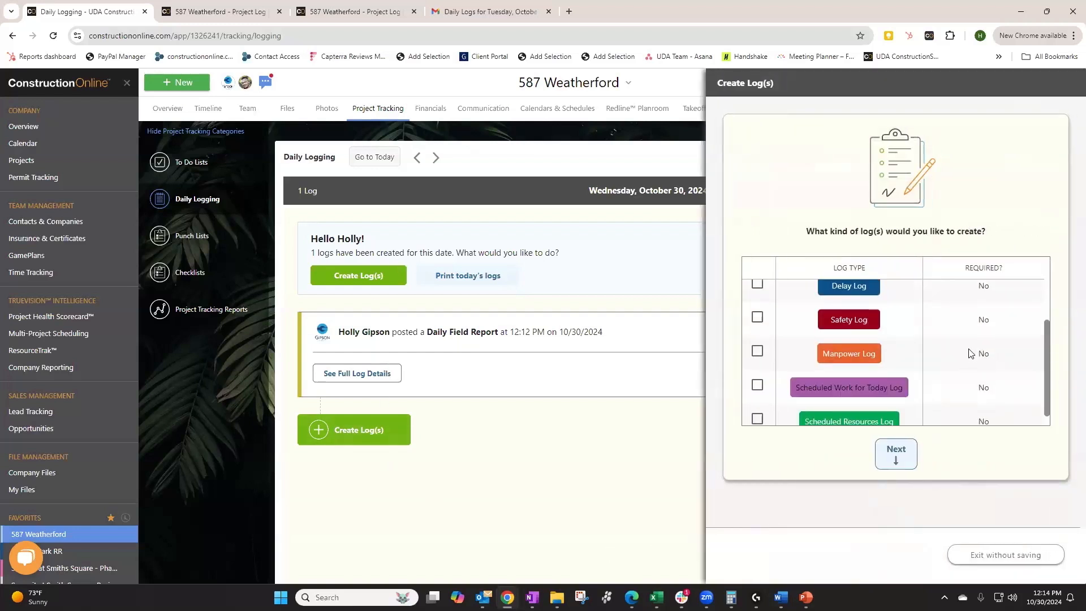
left_click(758, 351)
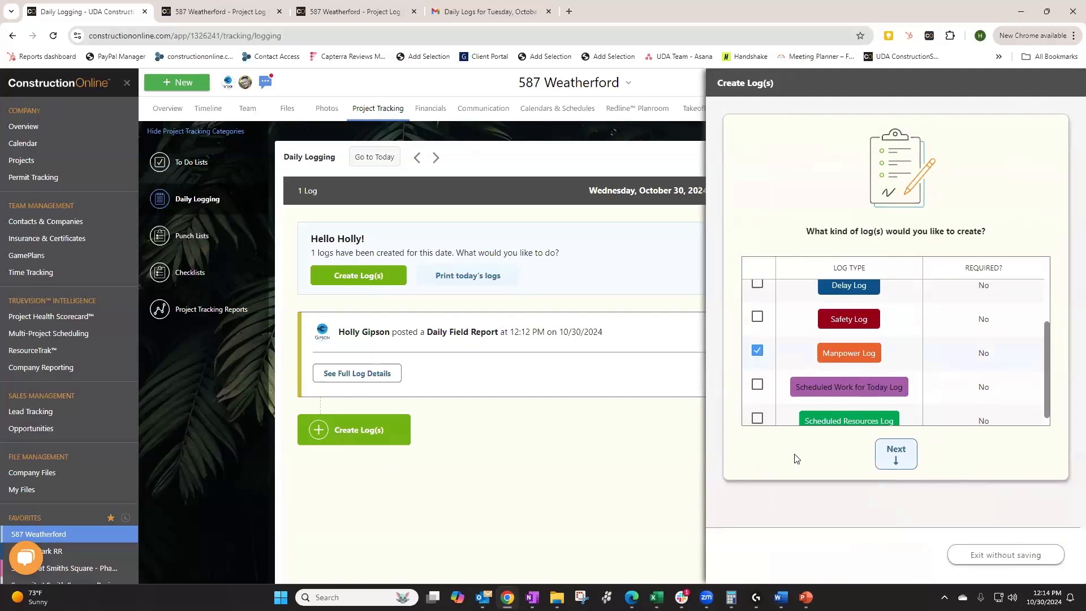
left_click(896, 454)
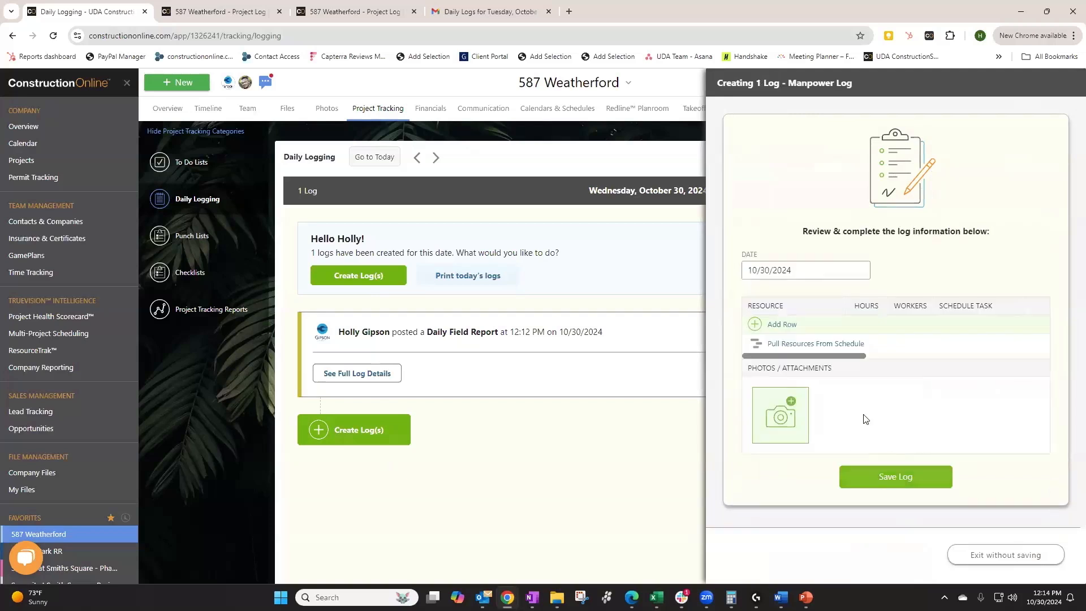
Add the first resource row with a searched contact at 4 hours
left_click(783, 325)
left_click(789, 331)
scroll(792, 391, "down", 3)
scroll(797, 396, "down", 3)
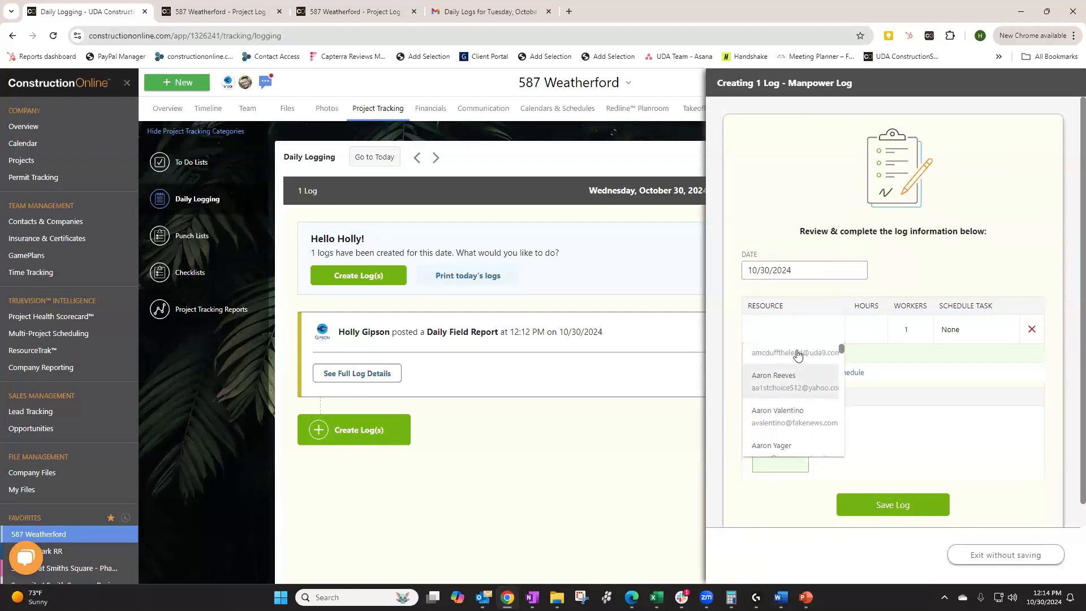
type("ted bish")
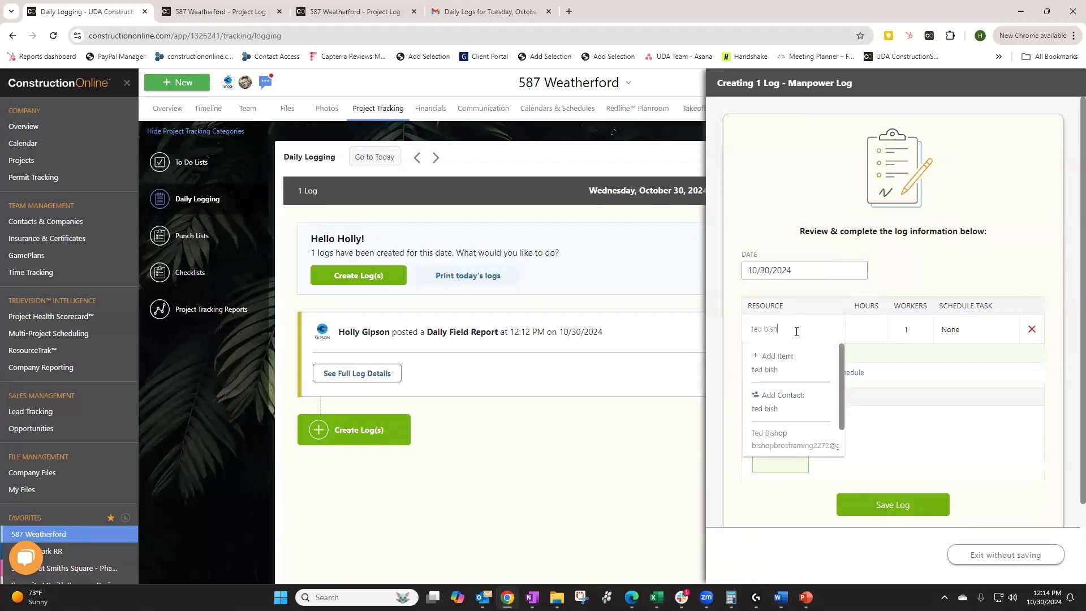
left_click(771, 435)
left_click(878, 331)
left_click(878, 328)
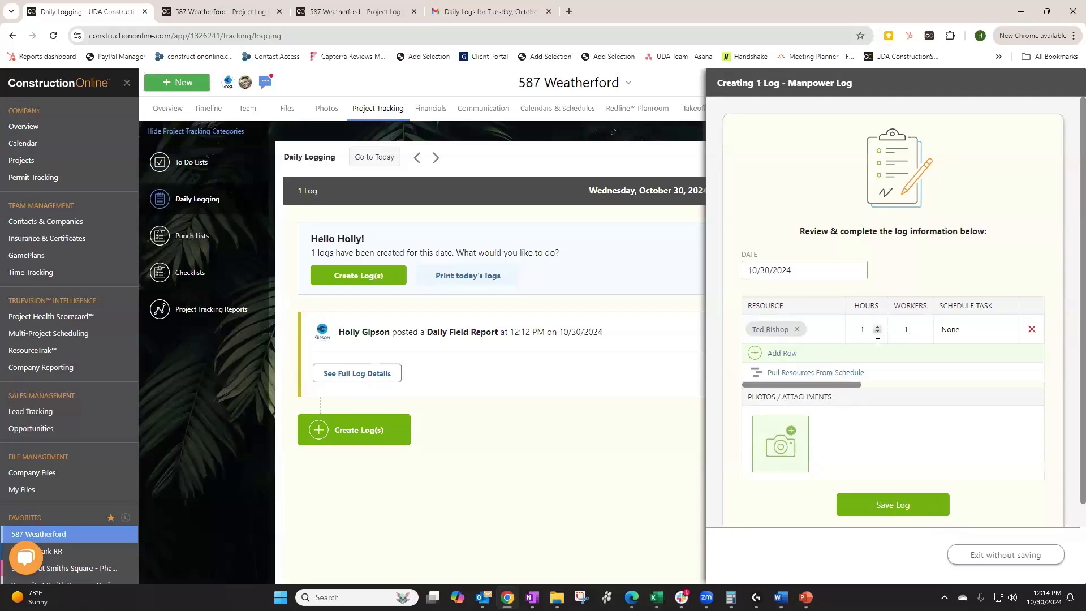
left_click(877, 328)
left_click(915, 332)
Add a second contact at 6 hours and save the Manpower Log
left_click(786, 355)
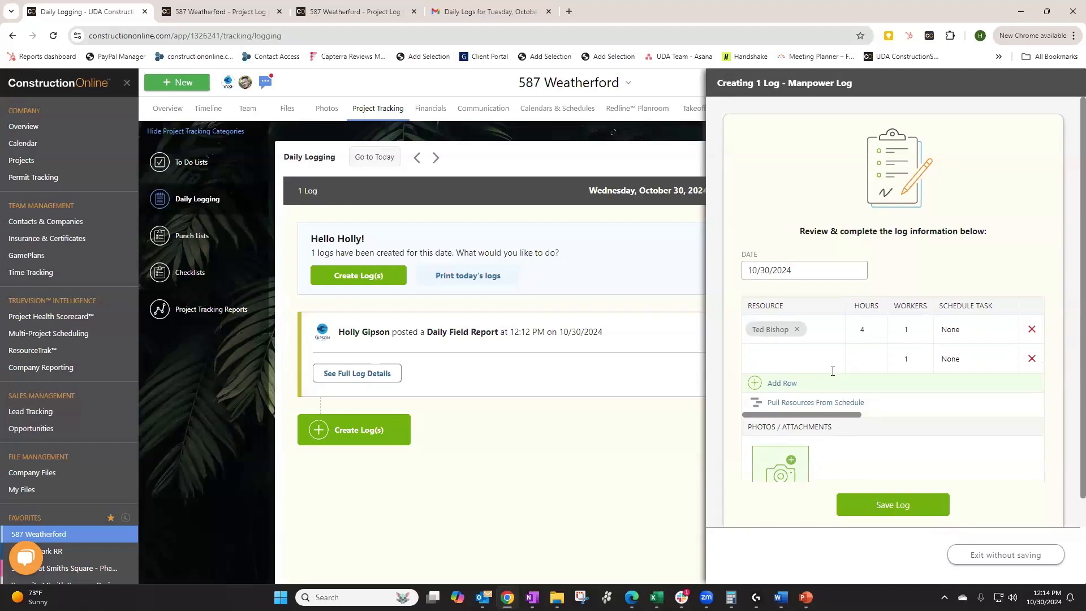
left_click(783, 360)
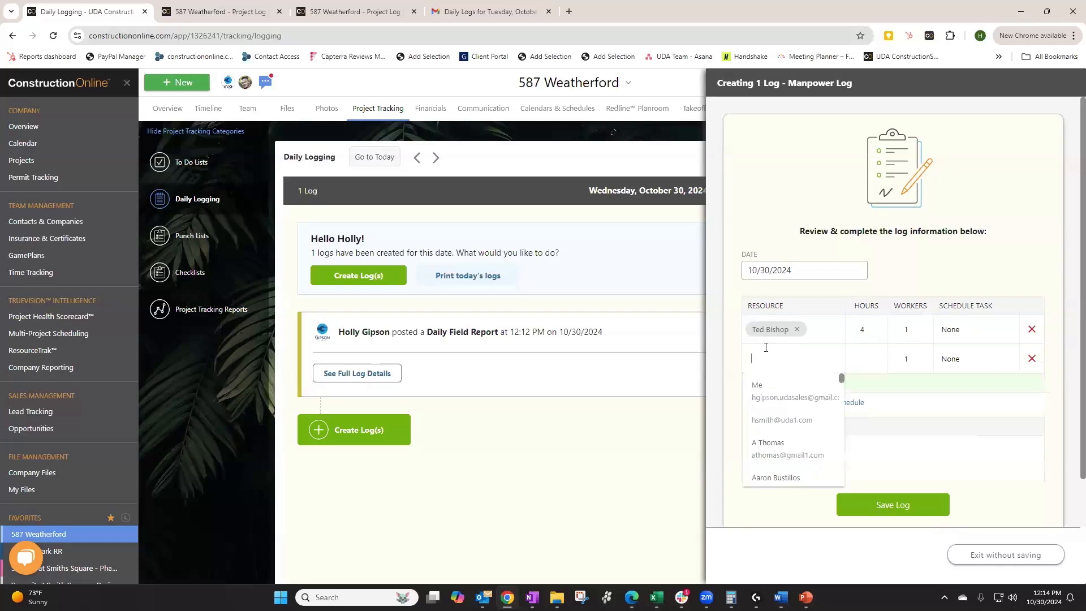
type("fred")
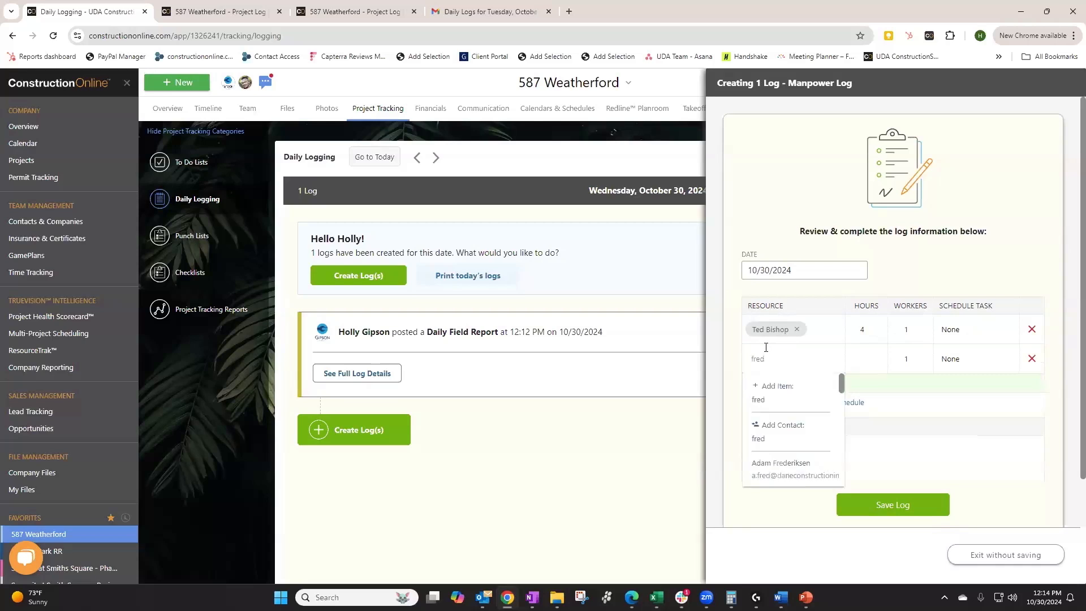
left_click(780, 468)
left_click(860, 360)
type("6")
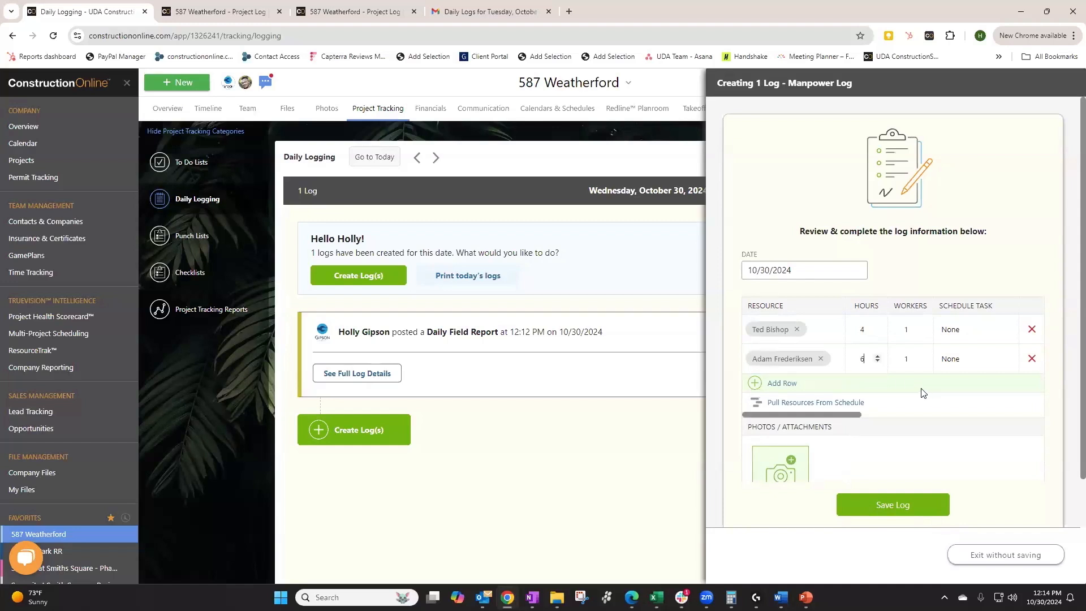
left_click(889, 512)
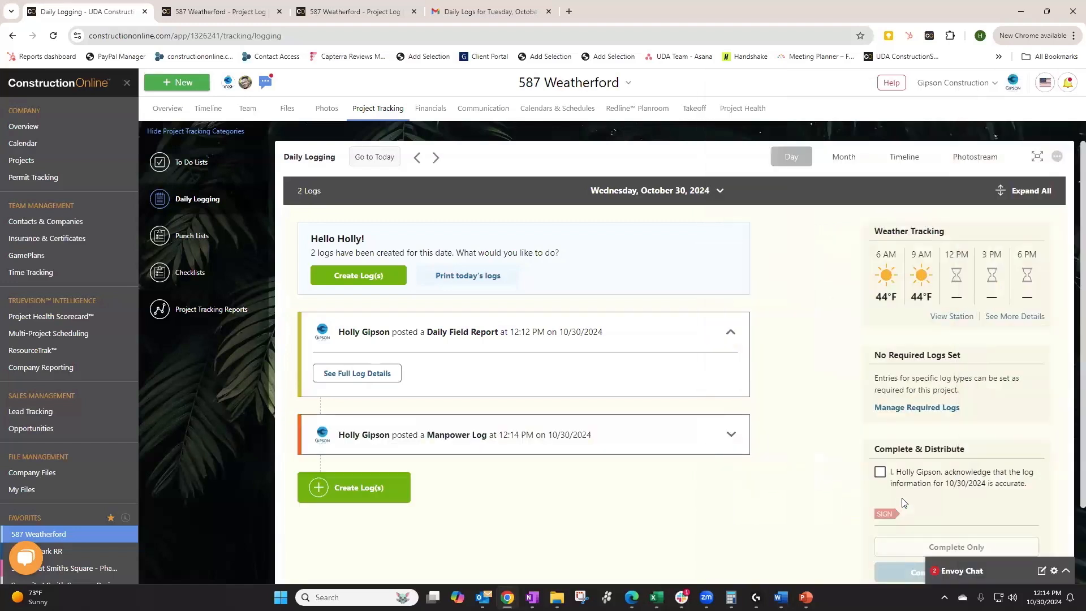
left_click(908, 160)
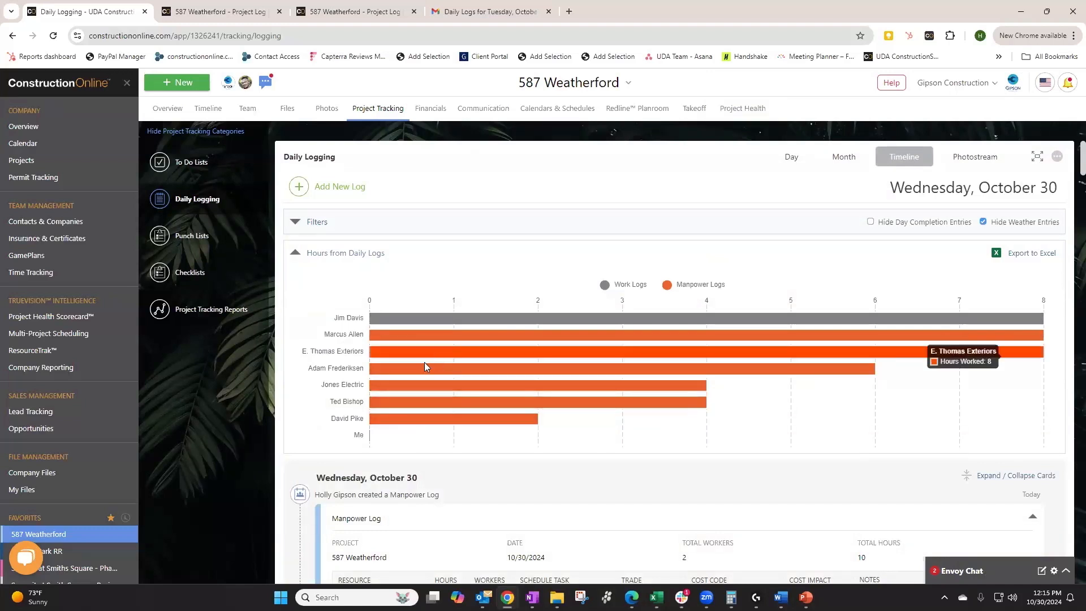
left_click(789, 158)
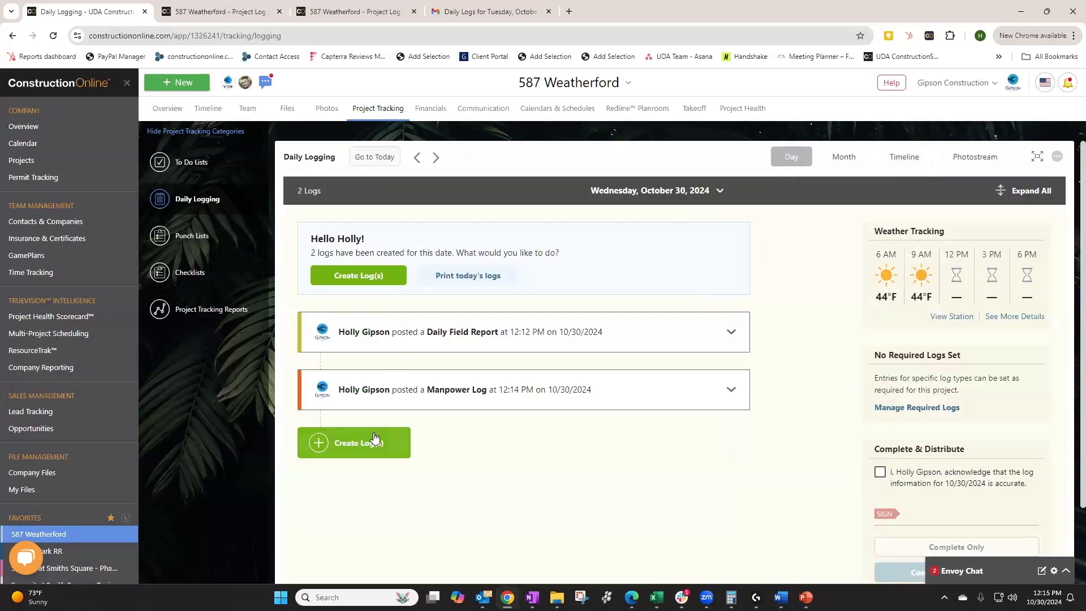
left_click(374, 437)
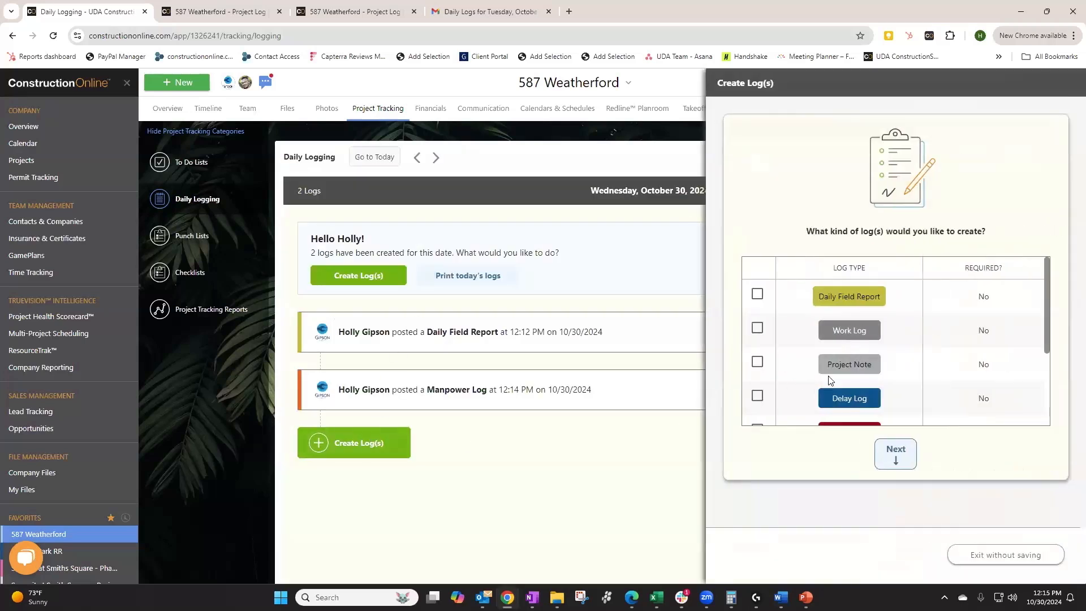
scroll(973, 381, "down", 3)
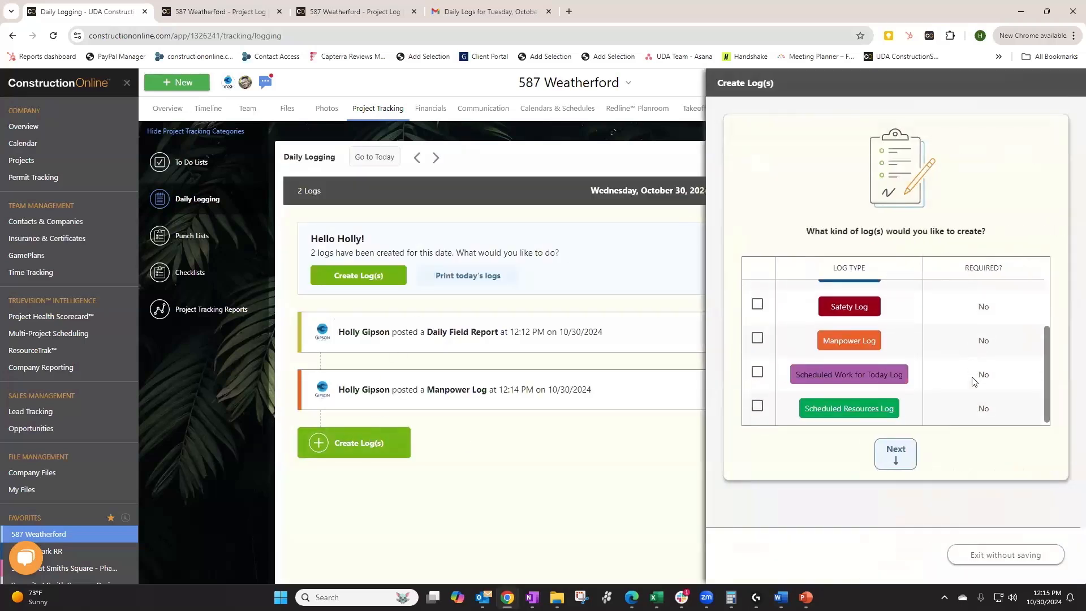
left_click(757, 373)
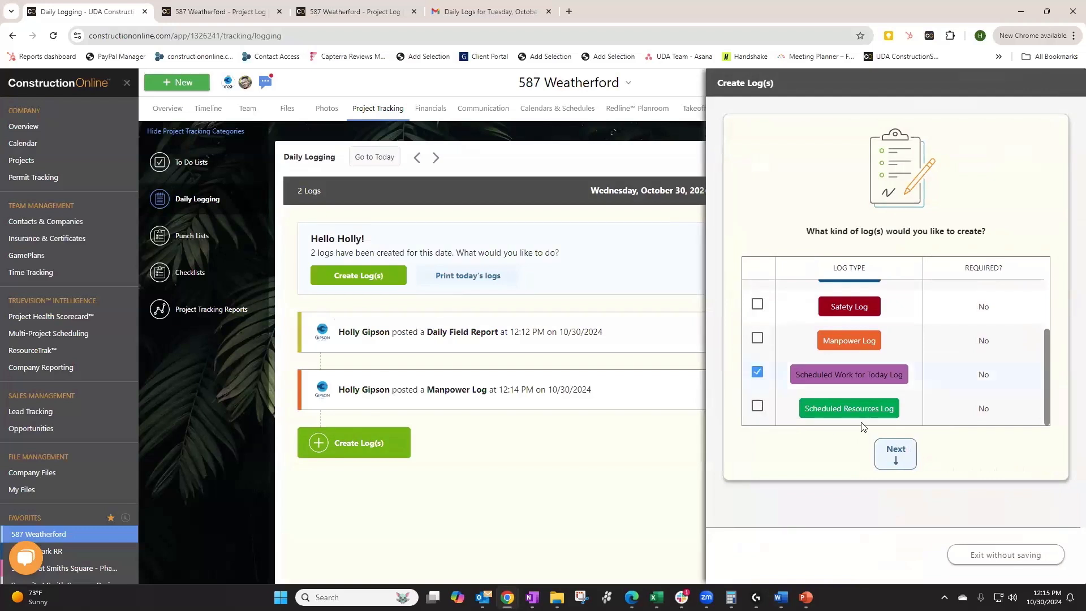
left_click(898, 453)
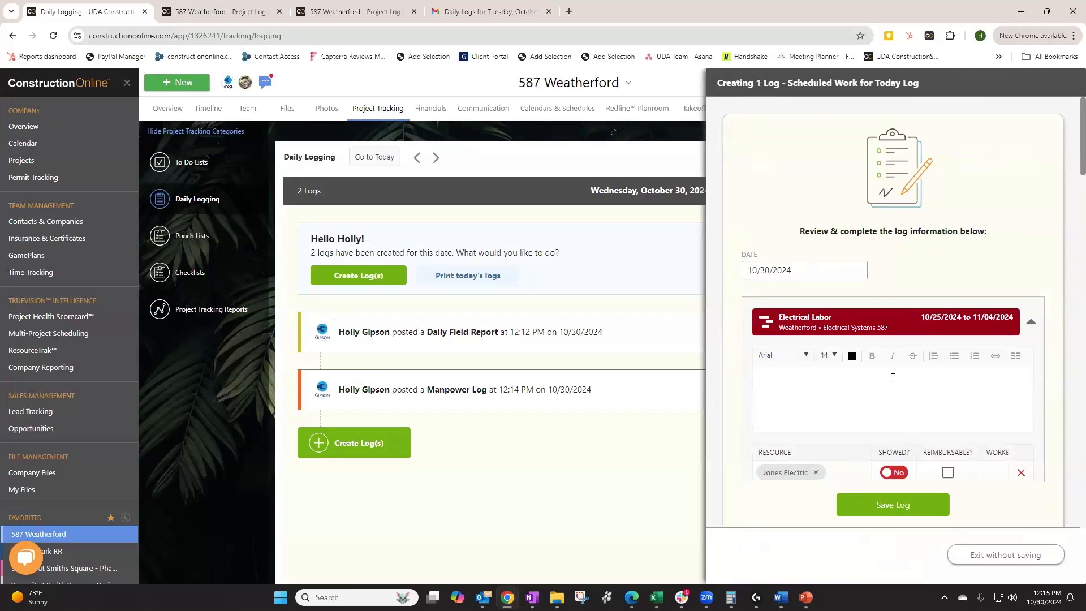
scroll(873, 267, "down", 1)
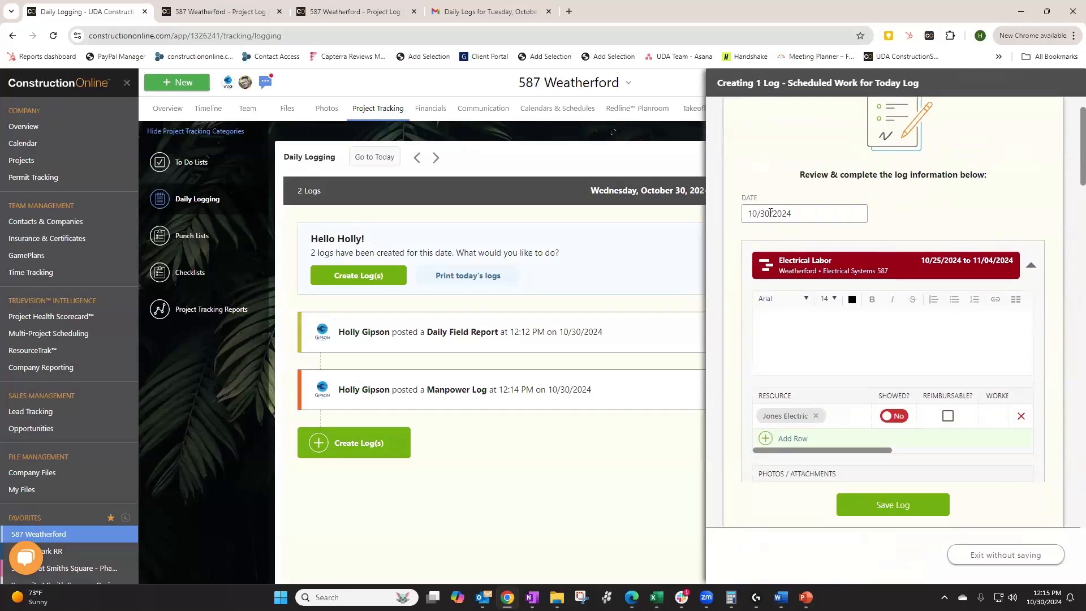
scroll(879, 242, "down", 3)
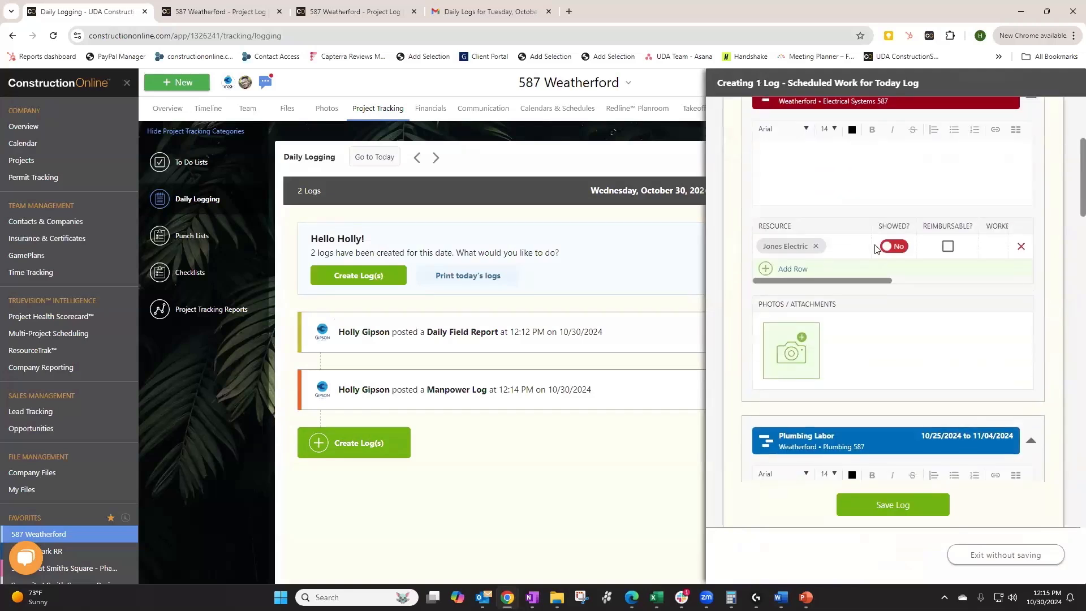
scroll(894, 290, "down", 3)
scroll(891, 290, "down", 3)
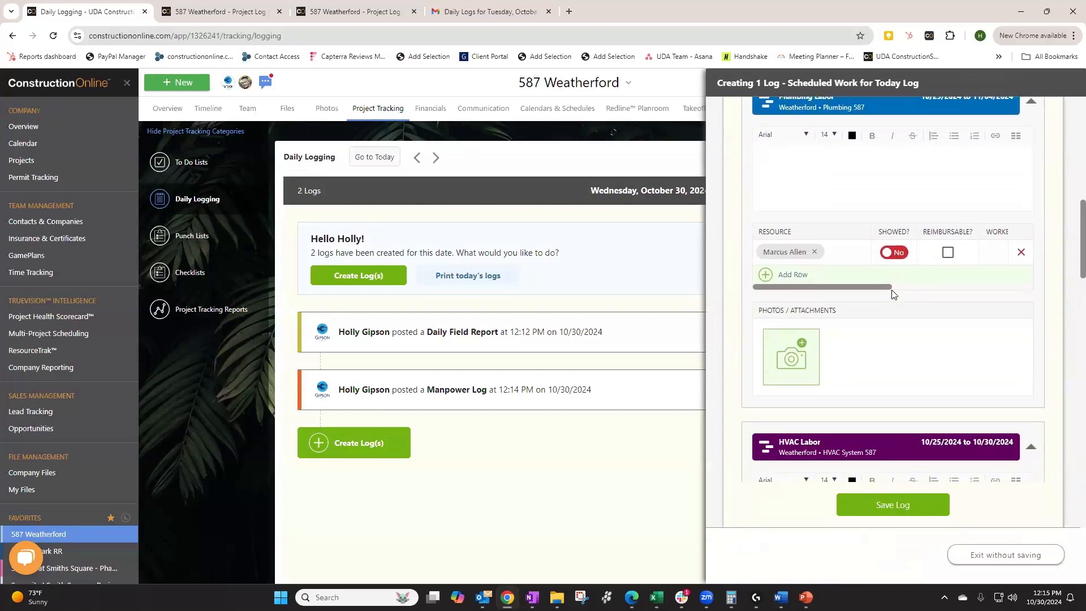
scroll(890, 320, "down", 4)
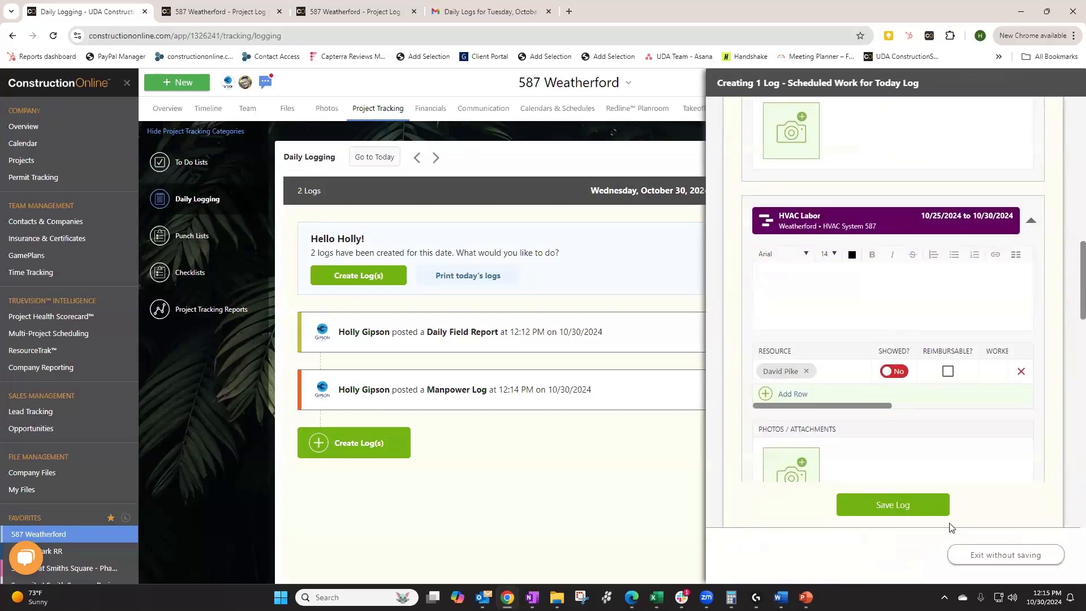
left_click(972, 555)
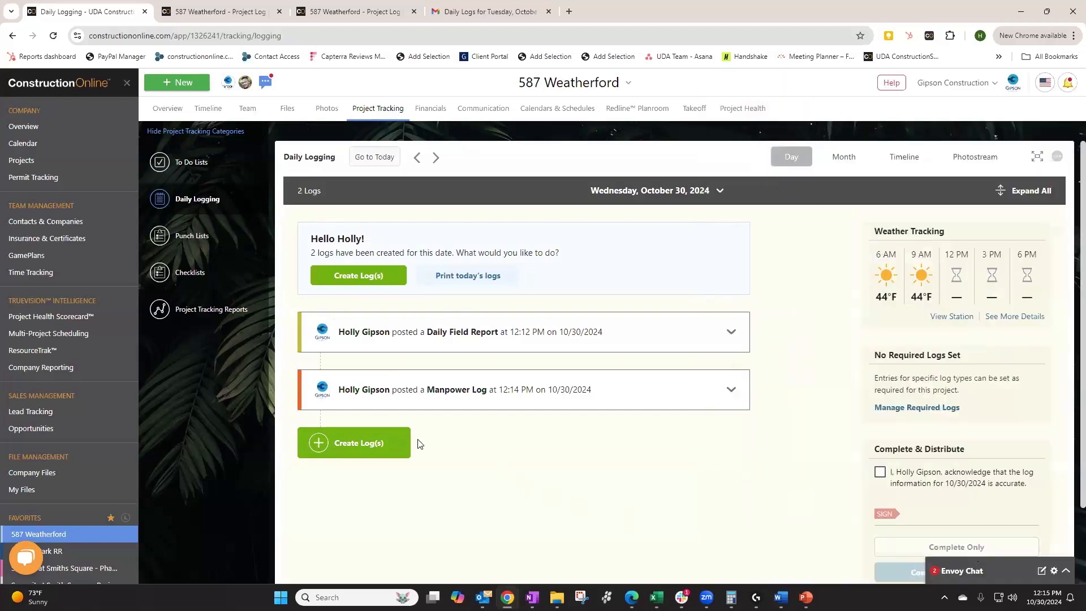
Start a new Scheduled Resources Log for October 30
left_click(360, 445)
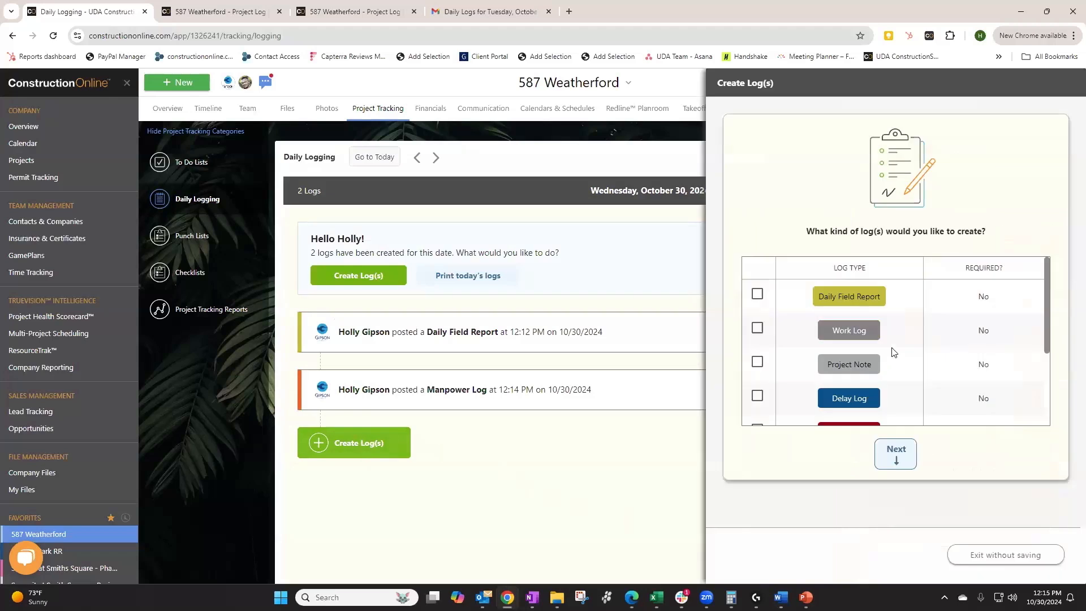
scroll(890, 356, "down", 3)
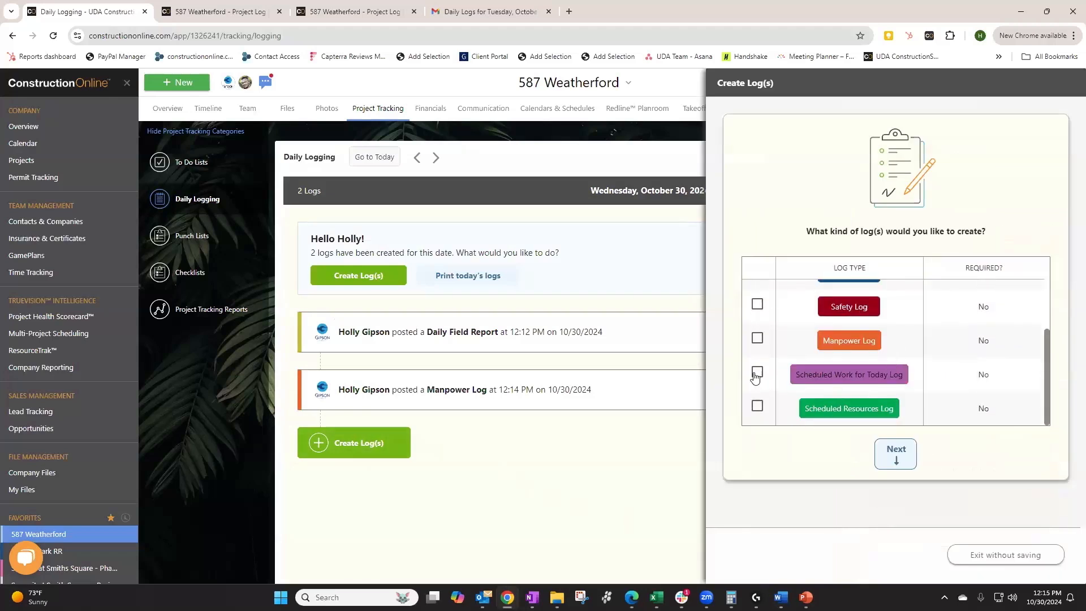
left_click(758, 407)
left_click(896, 452)
Mark the exteriors, brick labor and plumbing labor resources as showed up
scroll(900, 385, "down", 2)
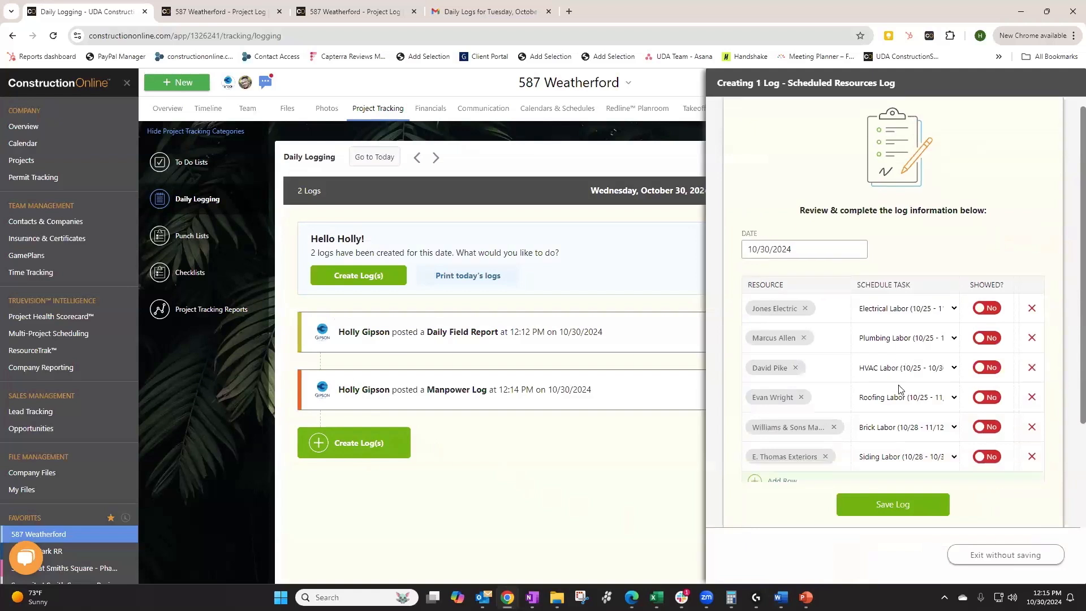
left_click(992, 366)
left_click(993, 336)
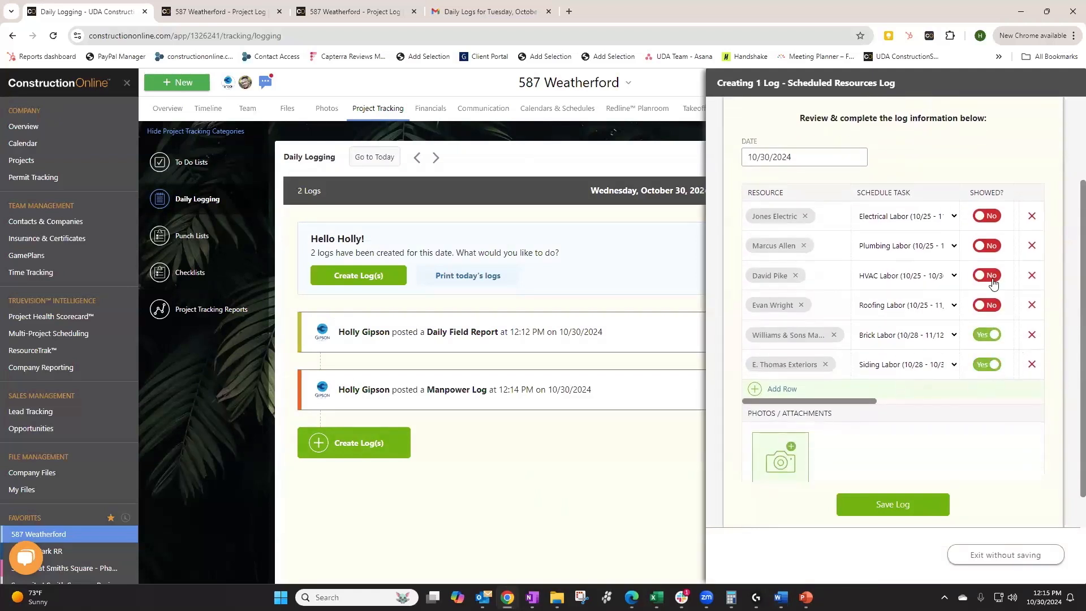
left_click(987, 249)
left_click_drag(873, 401, 917, 403)
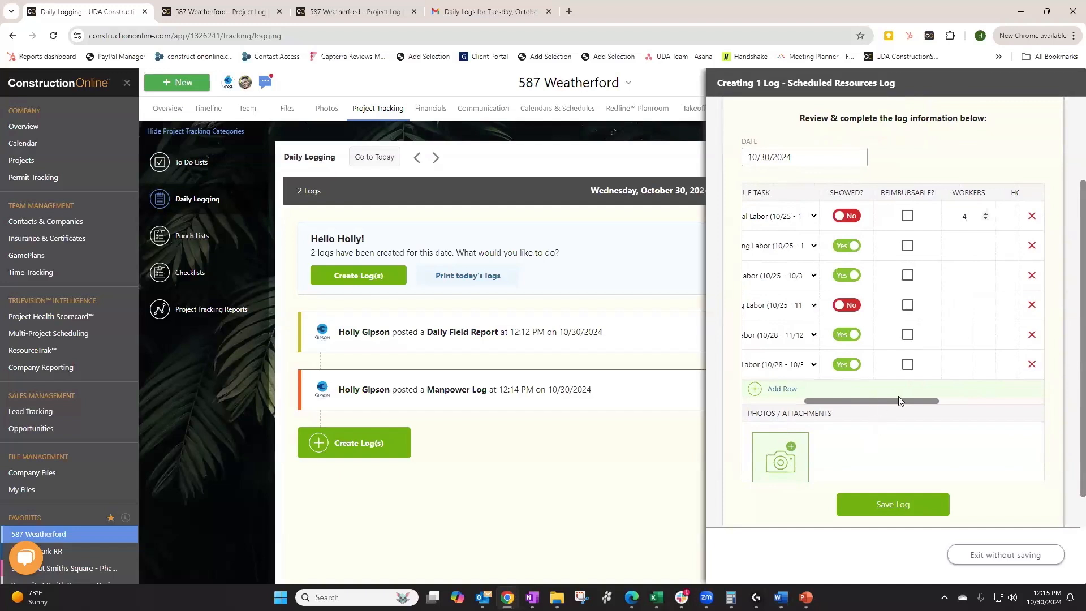
left_click_drag(879, 401, 811, 414)
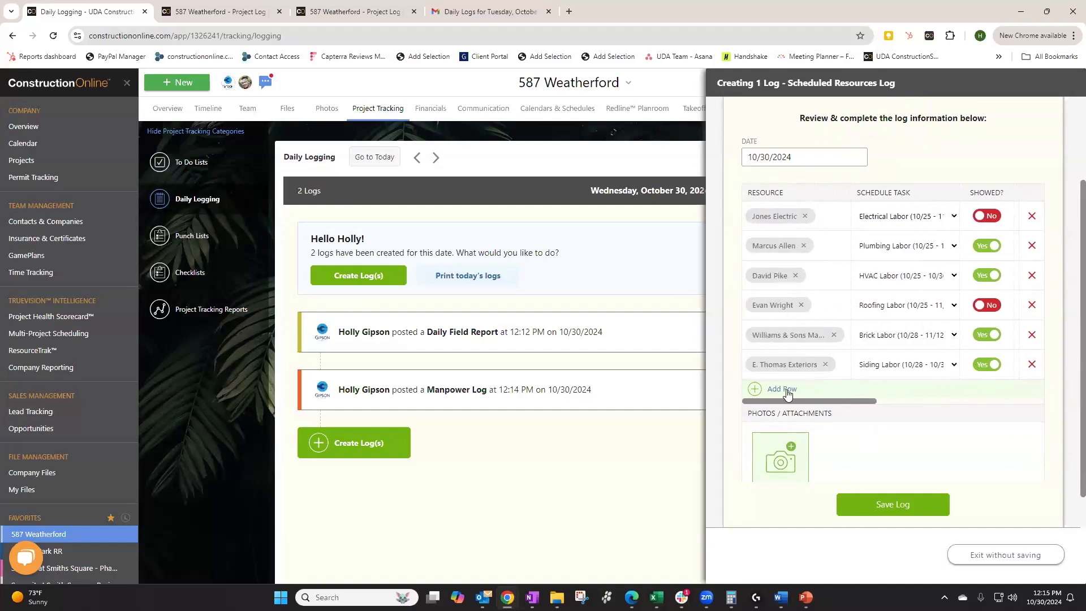
Add the framing contact as a new resource row and save the log
left_click(792, 391)
left_click(795, 396)
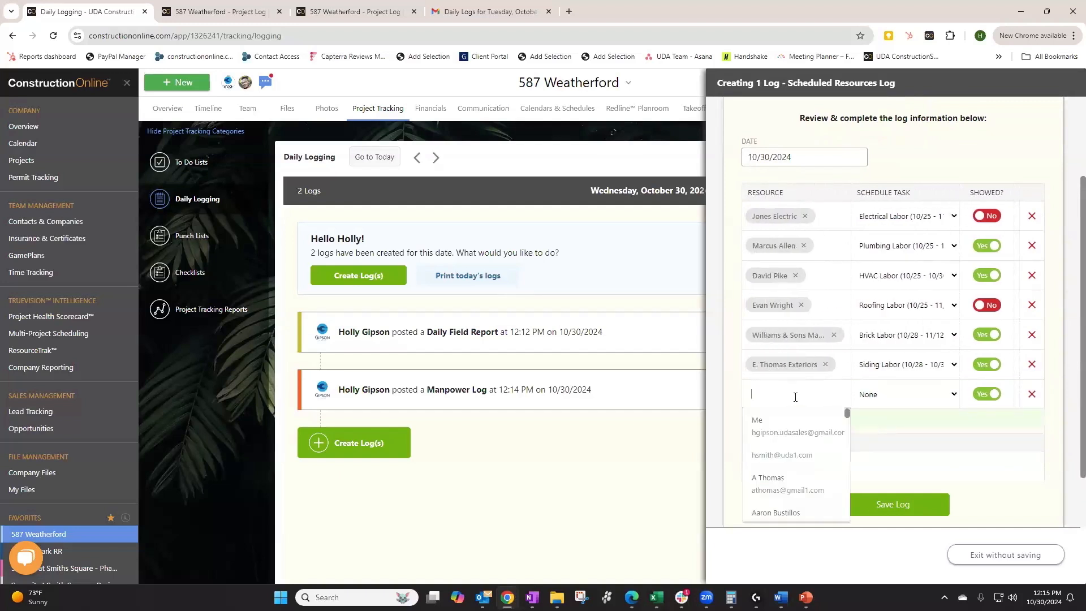
type("ted bish")
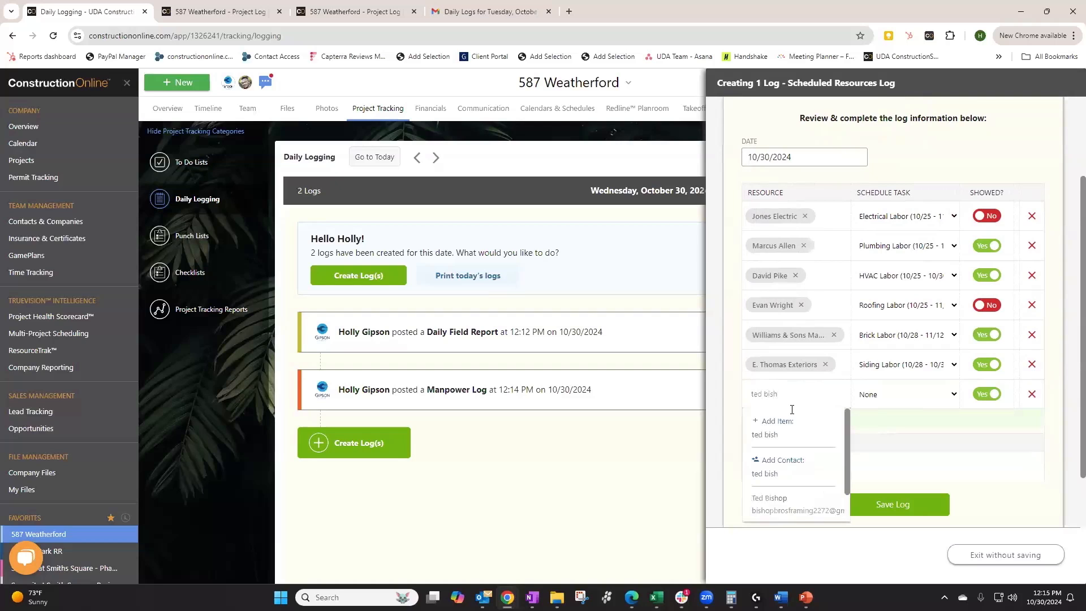
left_click(786, 504)
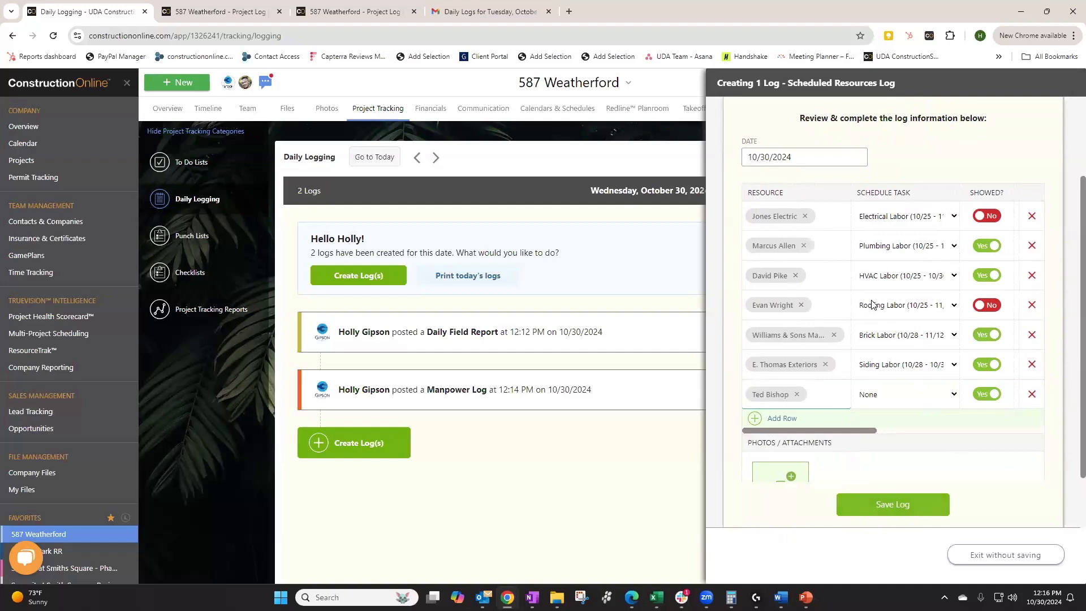
left_click(883, 504)
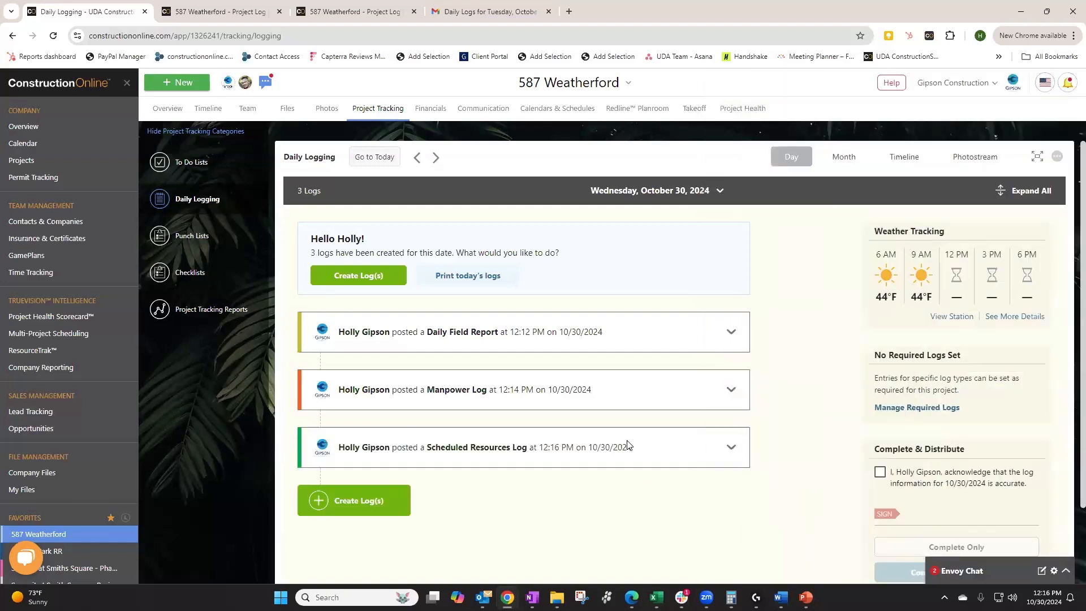
Expand the new Scheduled Resources Log and open Required Logs & Reminders from the options menu
left_click(674, 456)
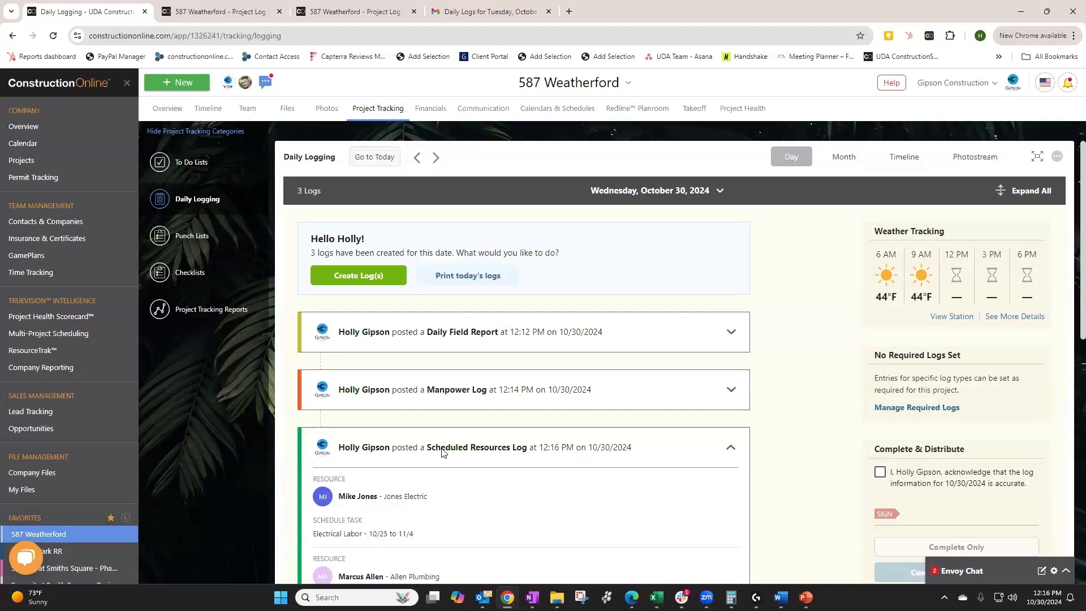
left_click(1057, 162)
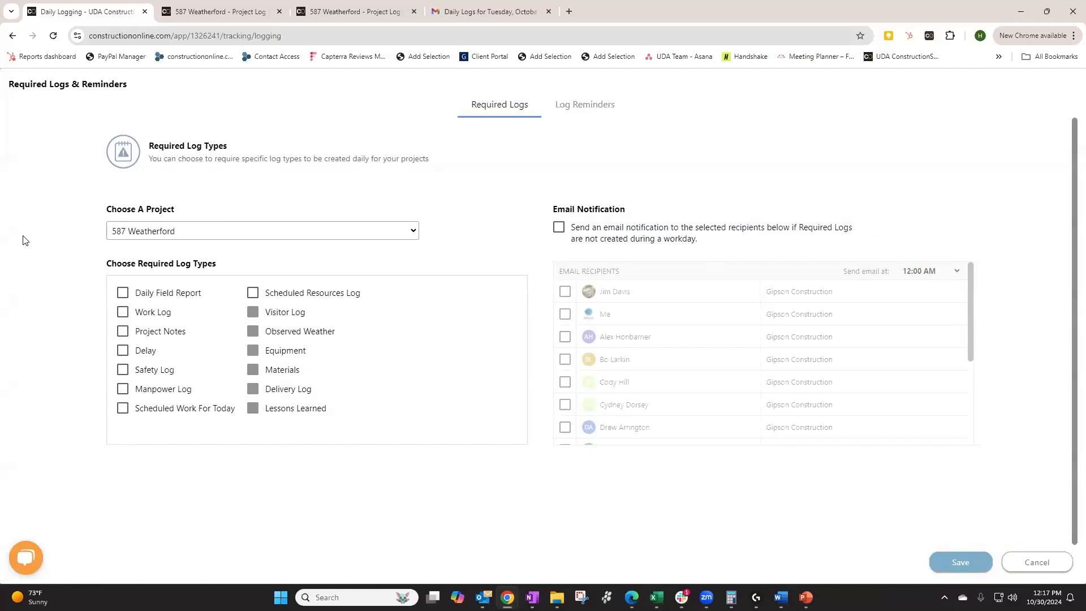
Require Daily Field Report and Manpower Log daily, emailing reminders to two recipients
left_click(123, 293)
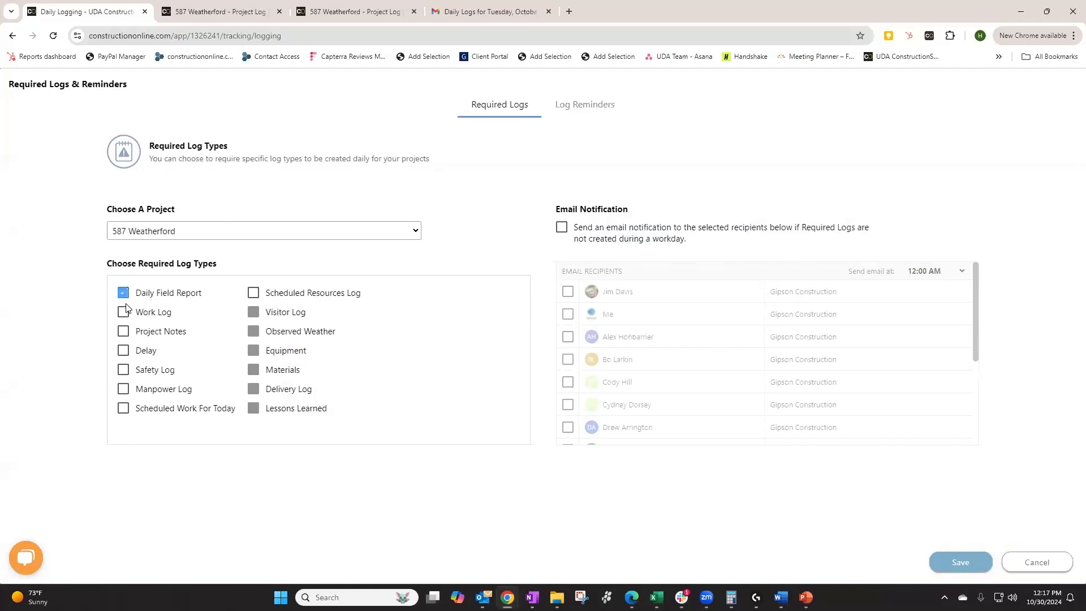
left_click(122, 389)
left_click(562, 228)
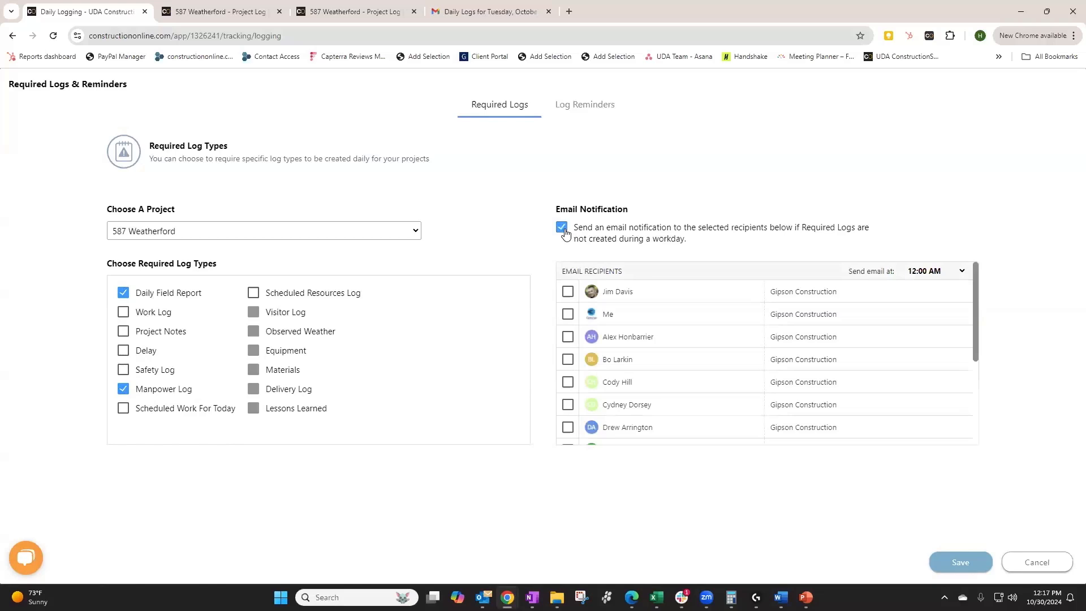
left_click(568, 315)
left_click(569, 293)
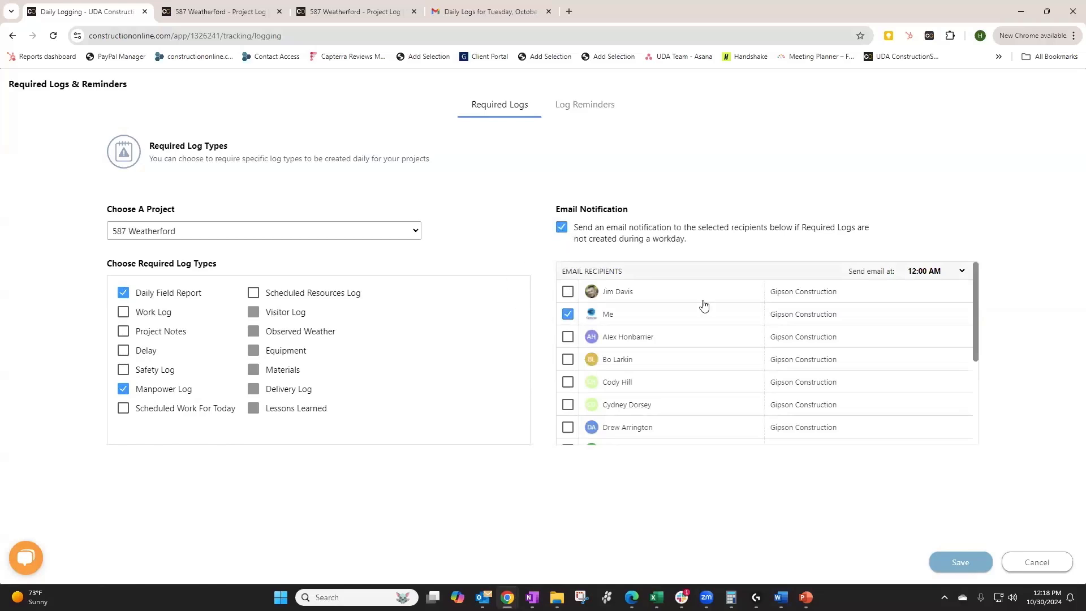
Set the reminder email time to 6:00 PM and save the settings
left_click(934, 270)
scroll(943, 496, "down", 5)
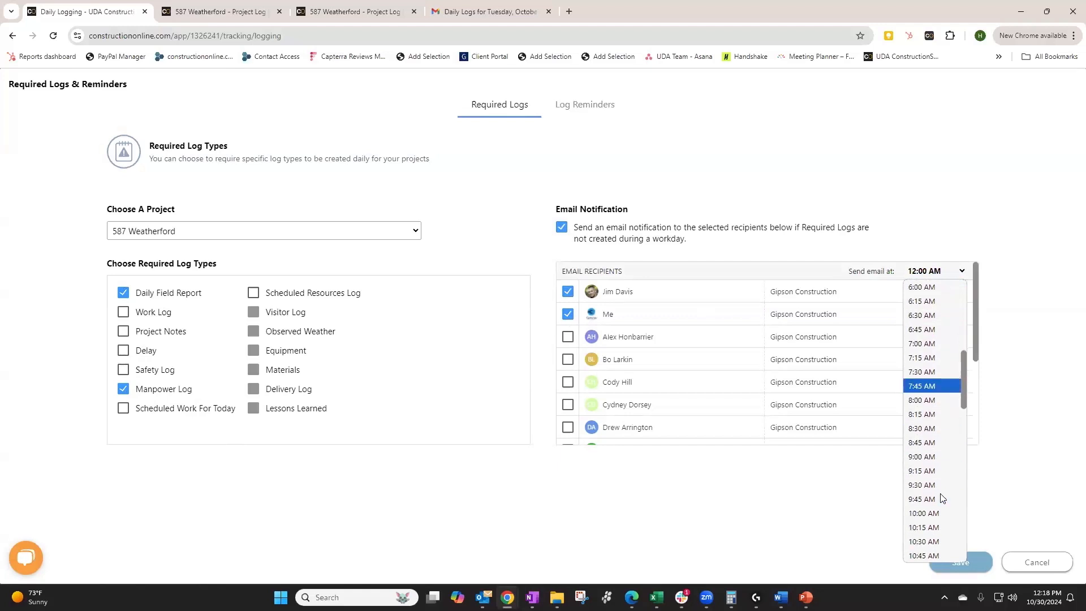
scroll(941, 497, "down", 7)
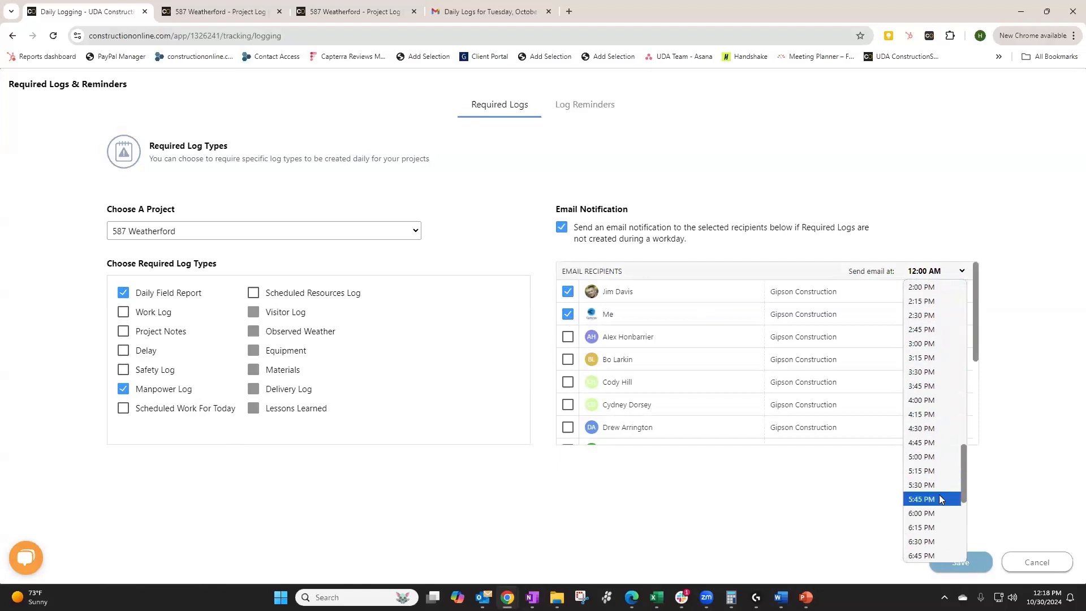
left_click(938, 514)
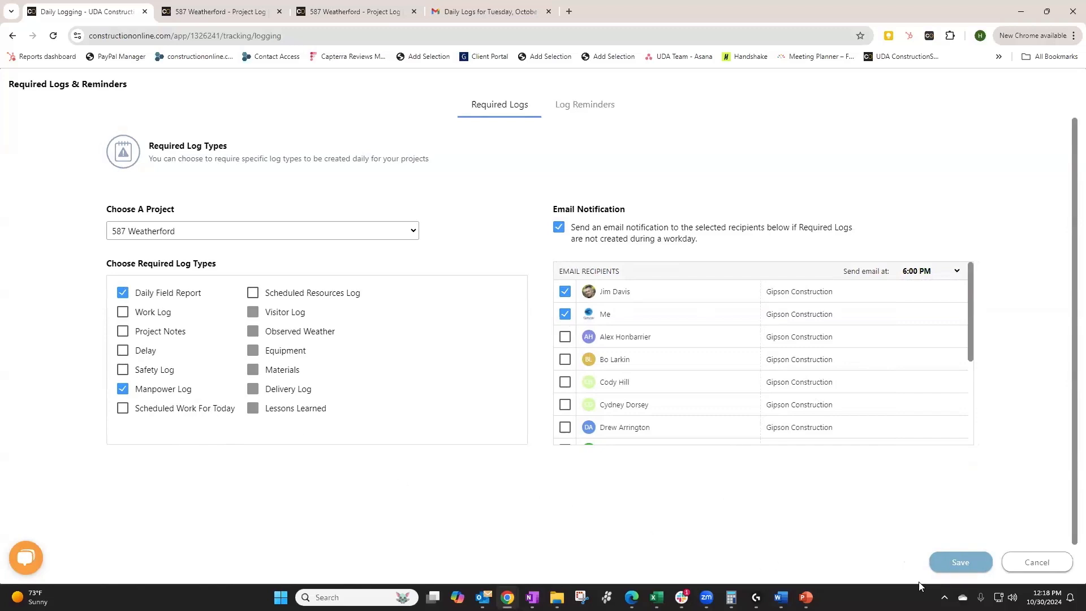
left_click(960, 563)
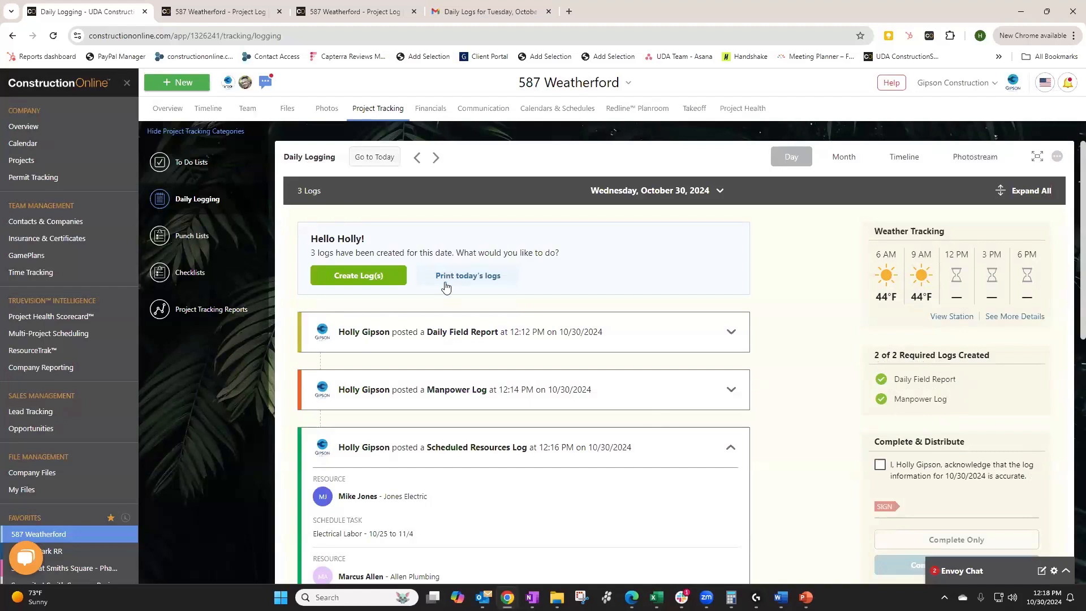
left_click(348, 276)
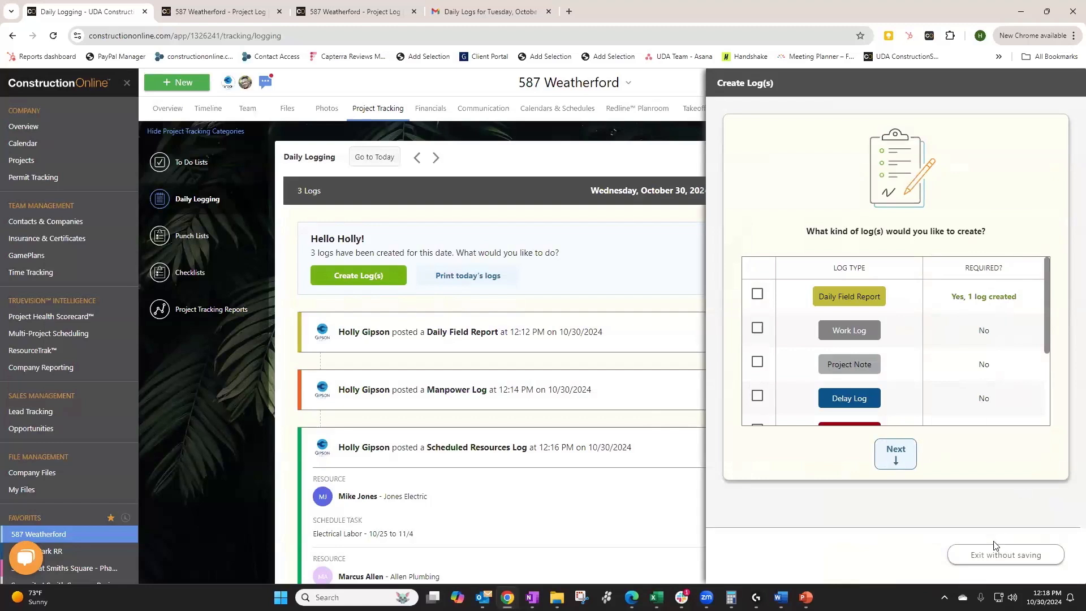
left_click(985, 558)
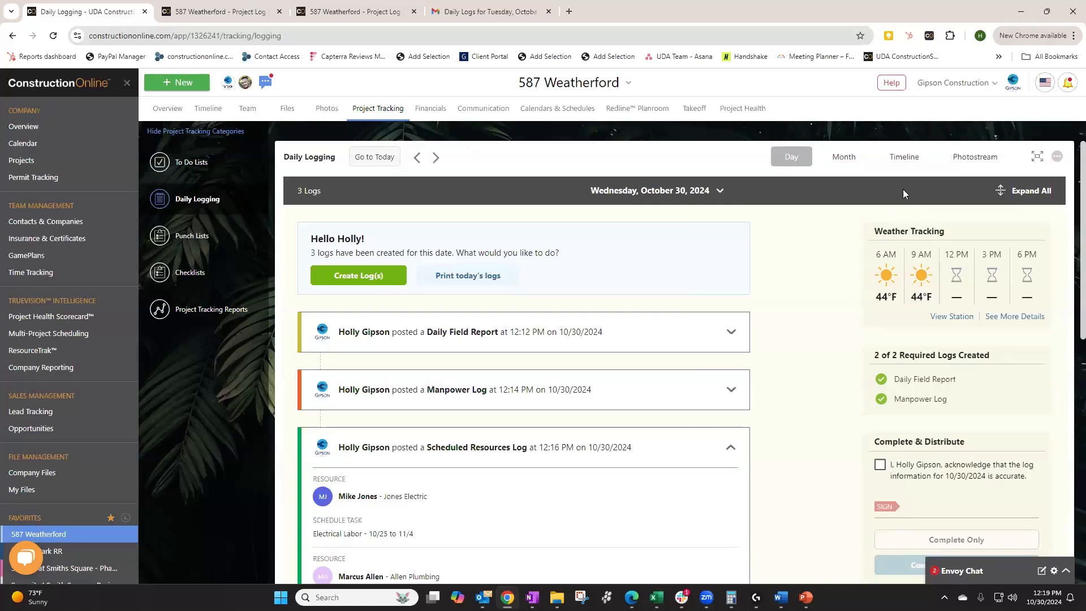
left_click(840, 161)
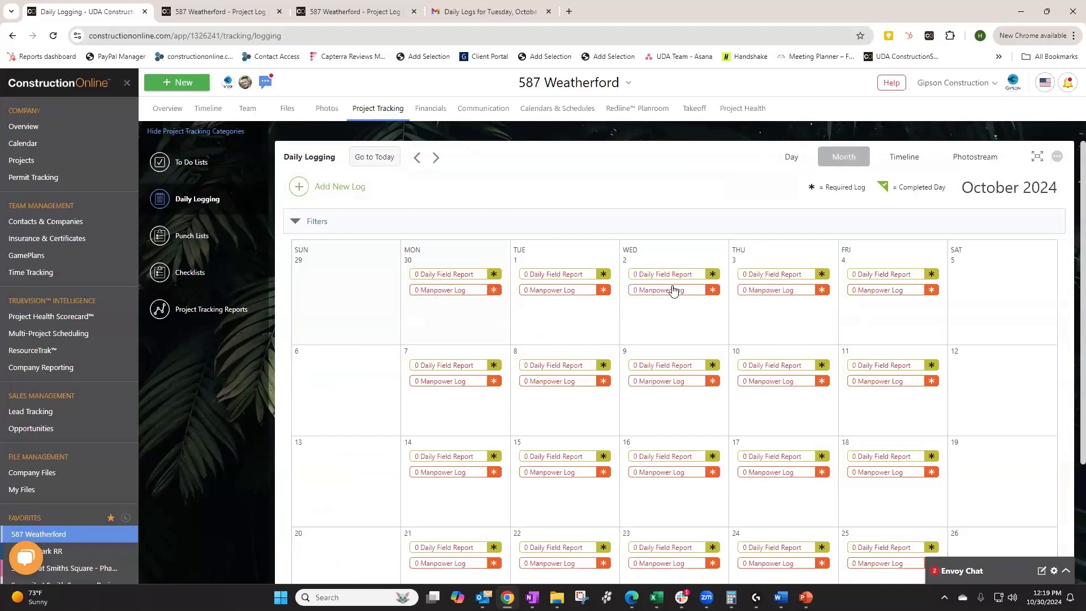
scroll(880, 365, "down", 3)
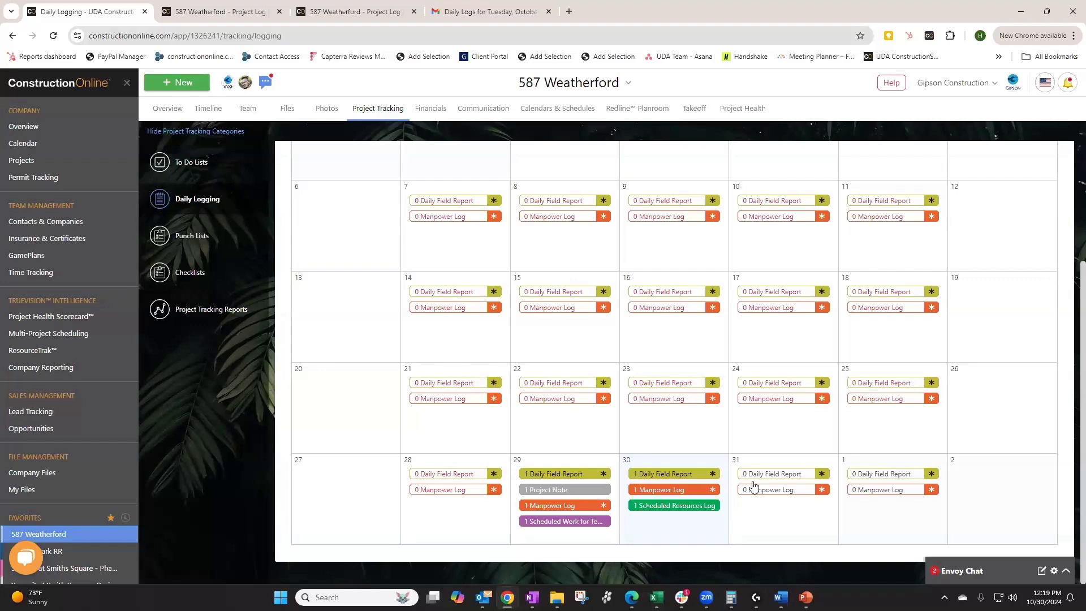
scroll(696, 336, "up", 3)
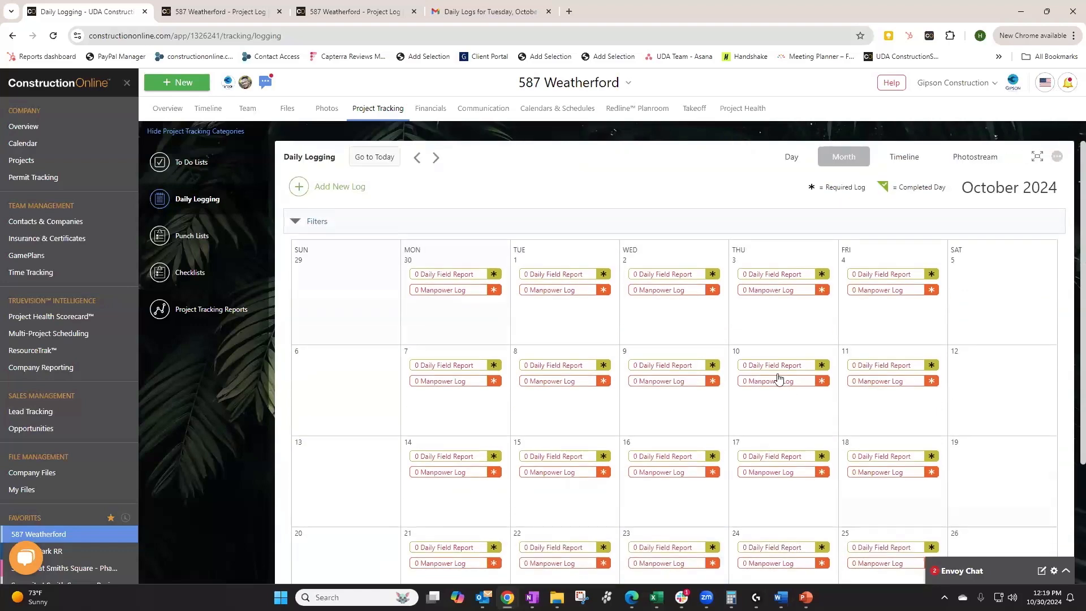
left_click(792, 156)
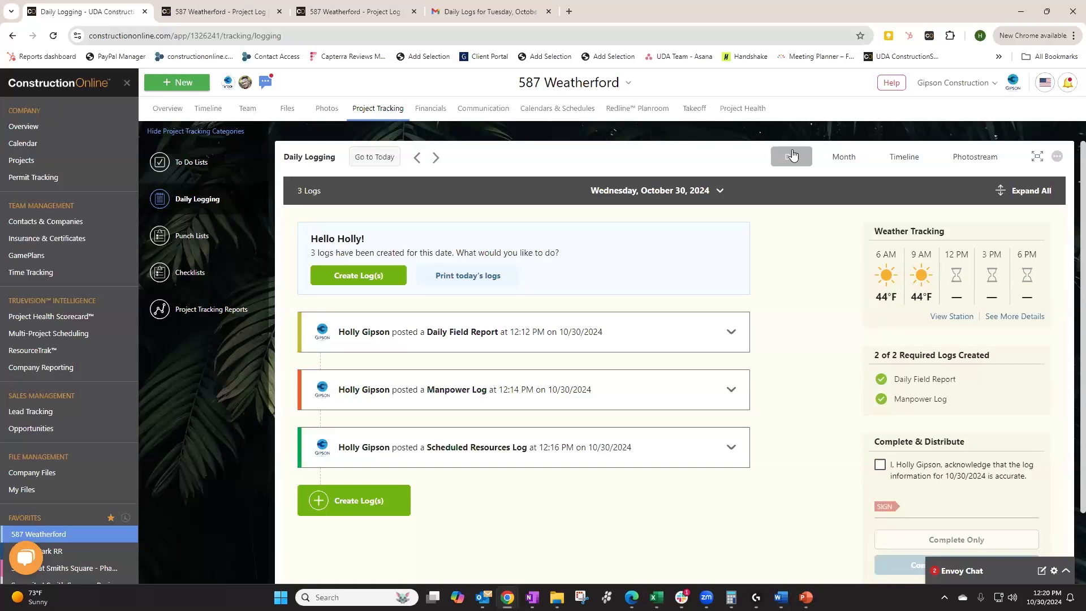
Acknowledge that October 30's log information is accurate
scroll(1019, 417, "down", 2)
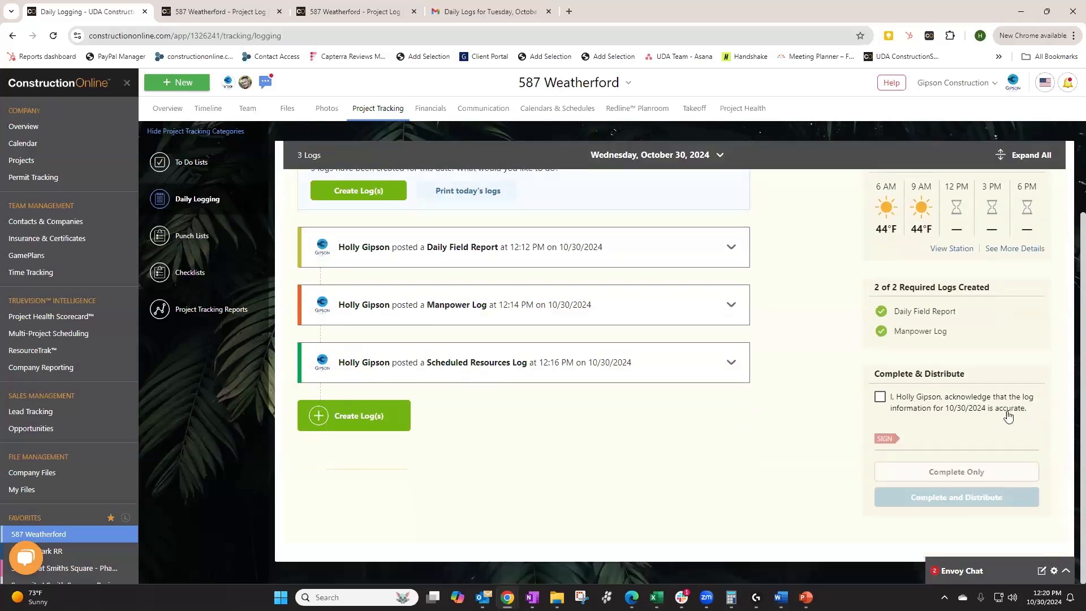
left_click(881, 398)
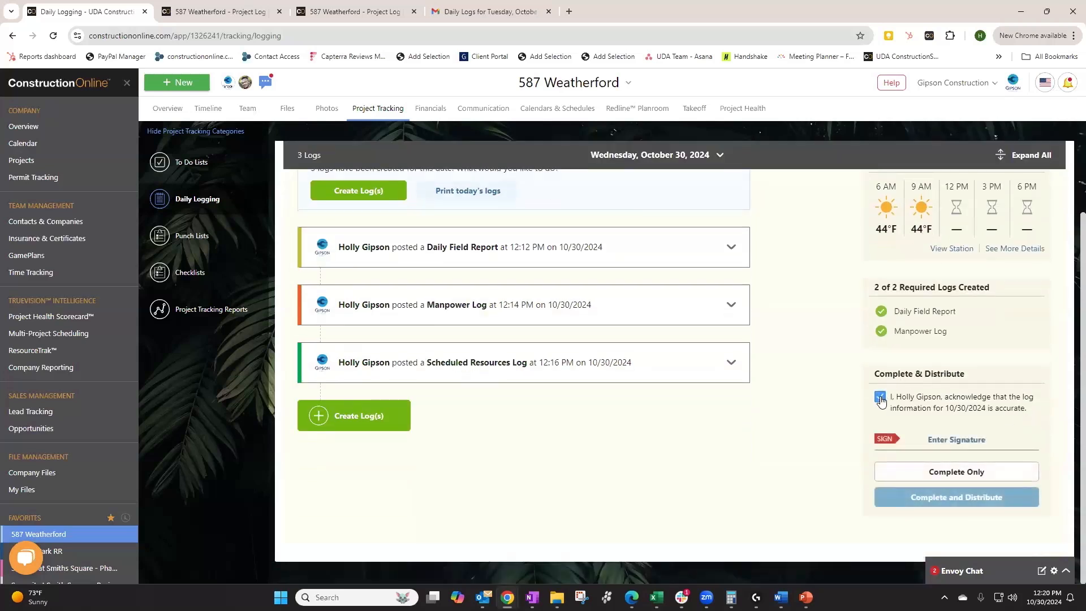
left_click(881, 398)
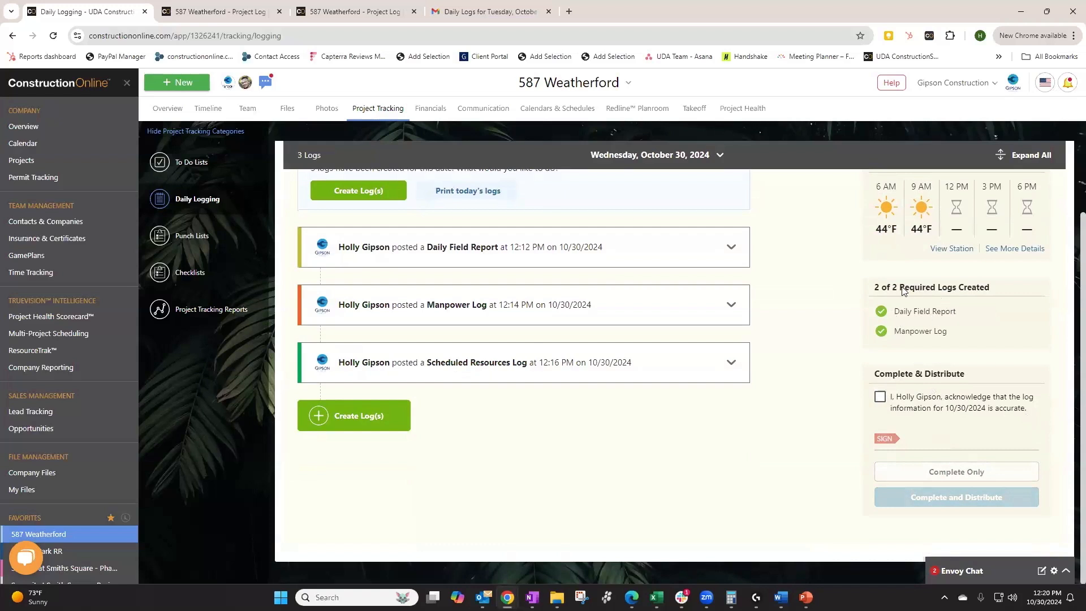
left_click(882, 398)
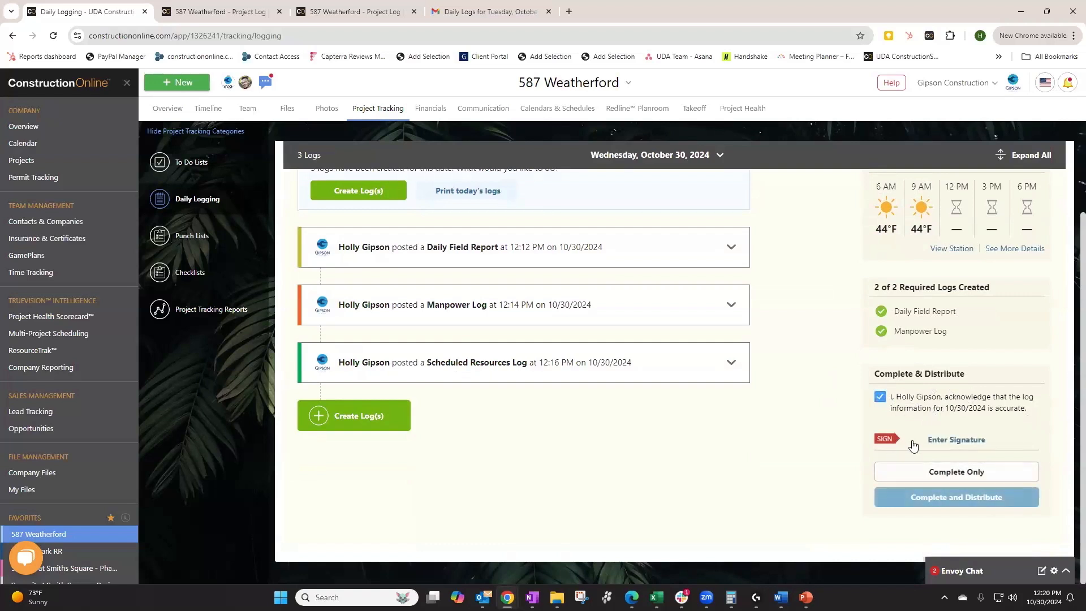
Sign the day with the imported signature, then complete and distribute it
left_click(951, 445)
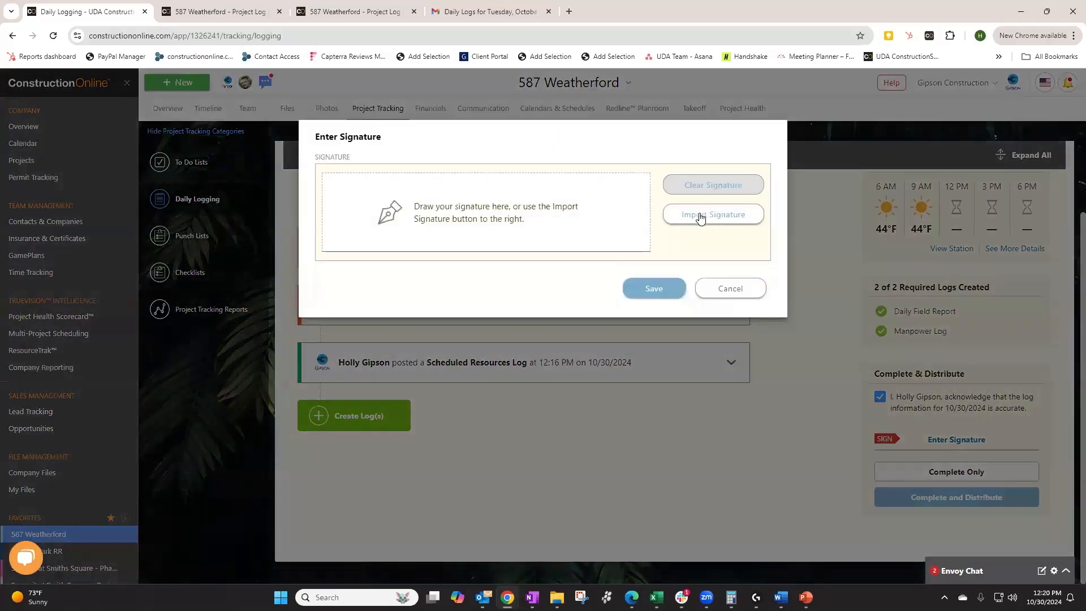
left_click(701, 217)
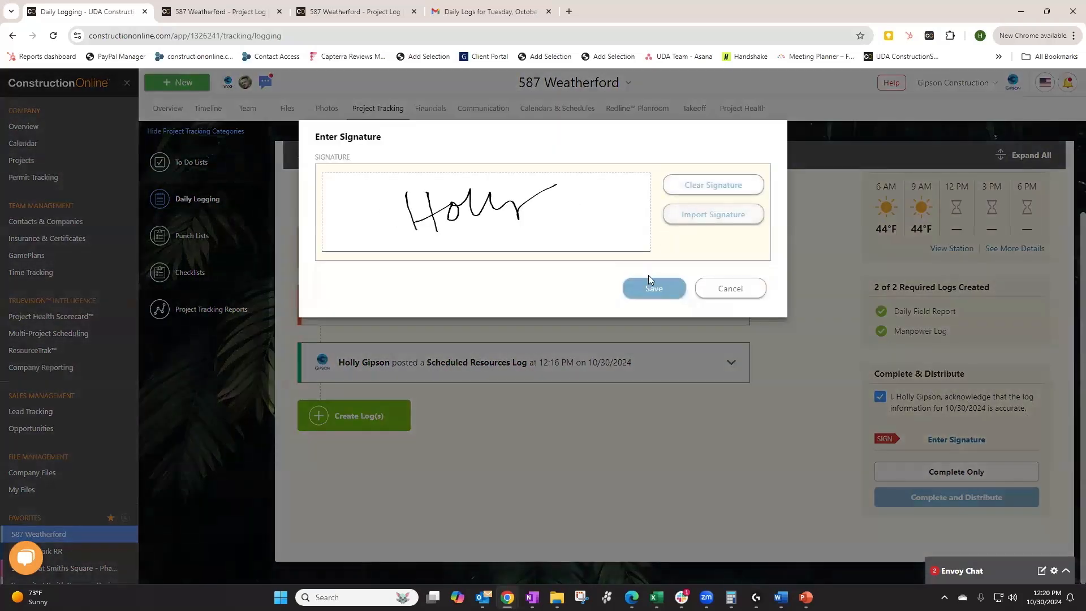
left_click(651, 290)
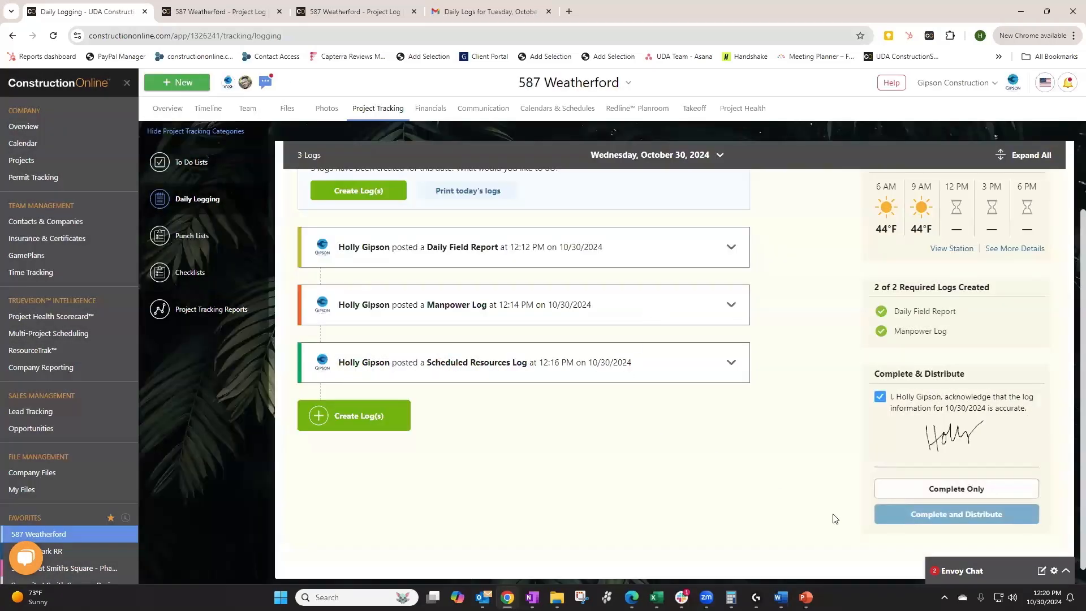
left_click(961, 515)
left_click(567, 246)
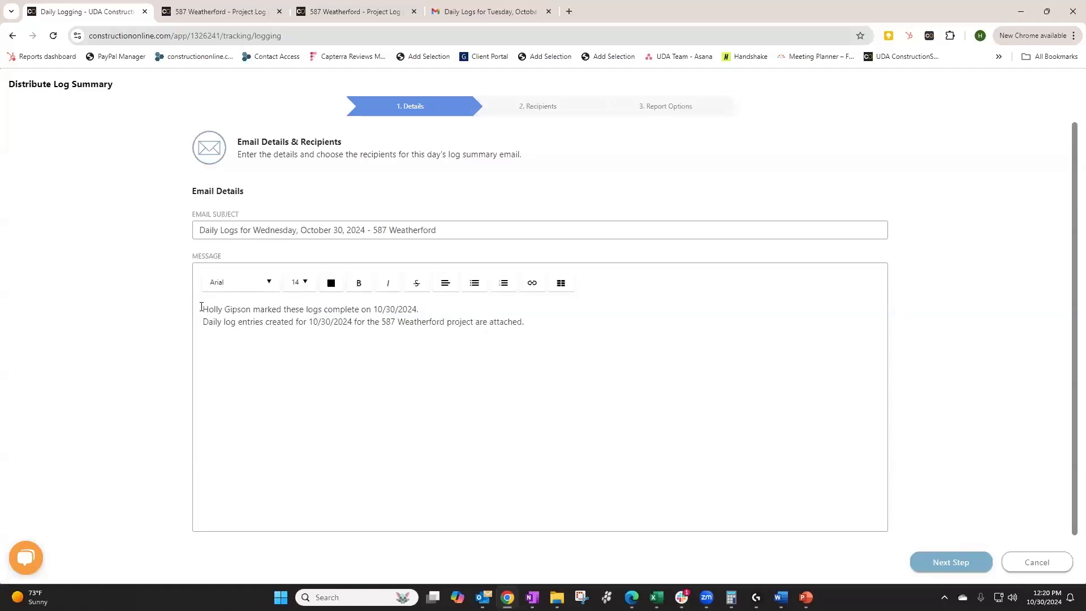
Limit the summary recipients to yourself, one team member and the framing contact
left_click(948, 562)
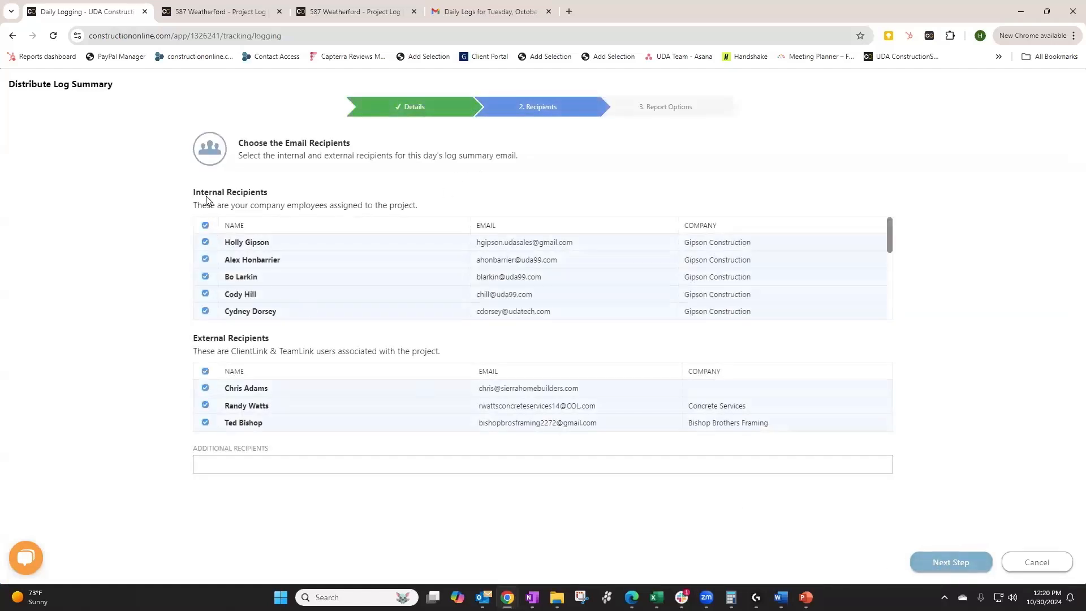
left_click(206, 225)
left_click(206, 371)
left_click(205, 243)
left_click(206, 259)
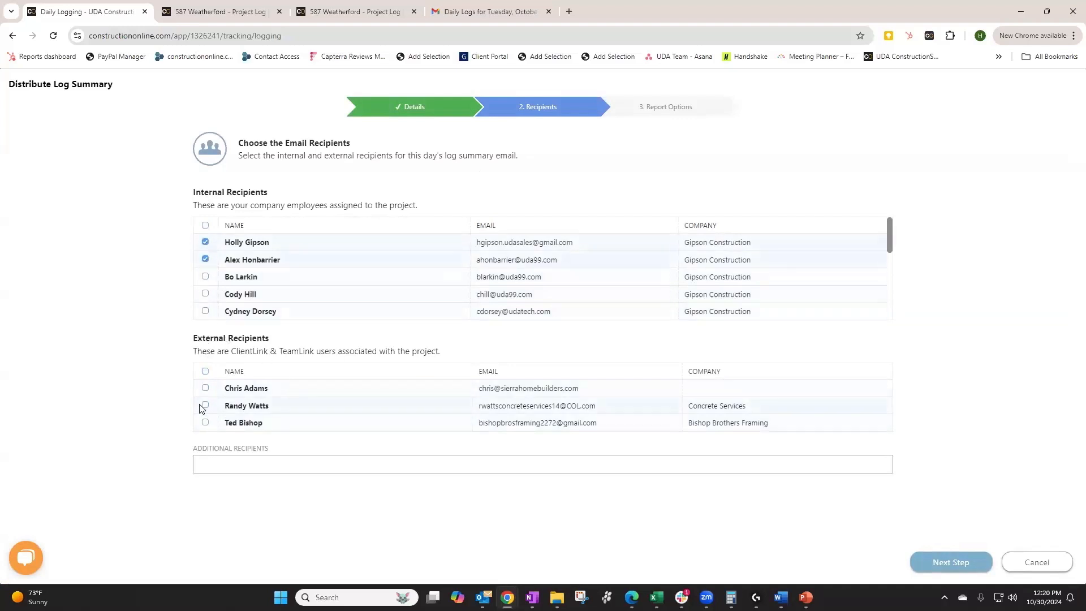
left_click(205, 423)
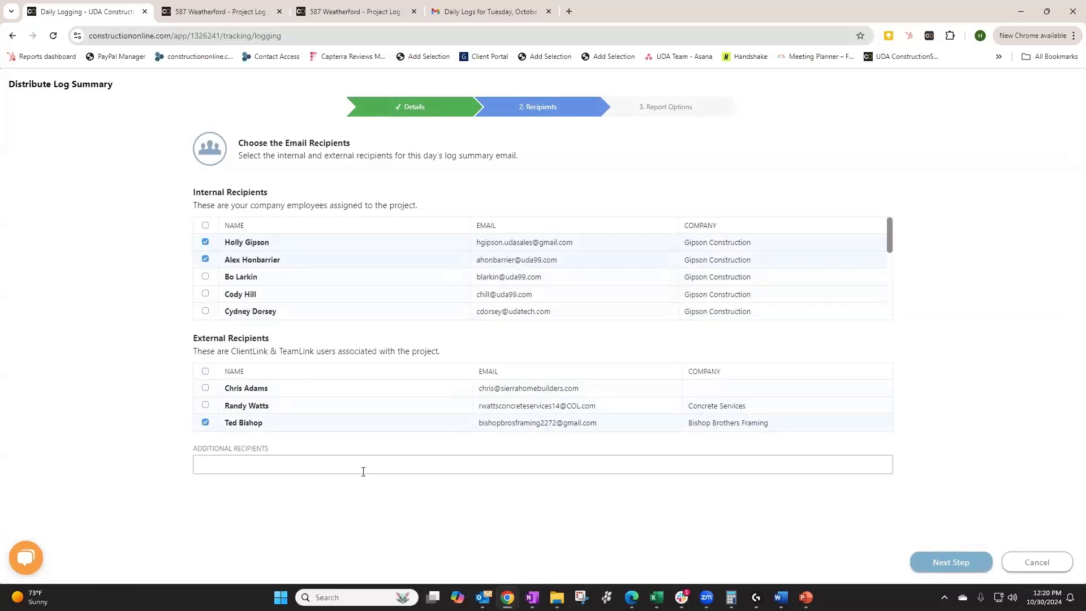
Send the October 30 log summary and switch to the Gmail 'Daily Logs for Tuesday' email
left_click(948, 563)
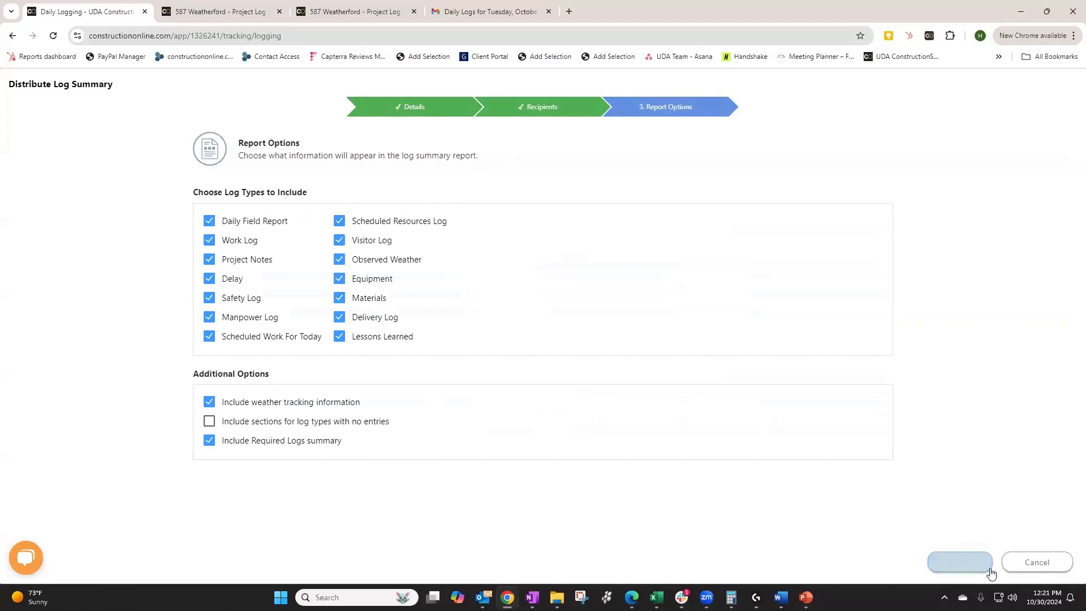
left_click(966, 562)
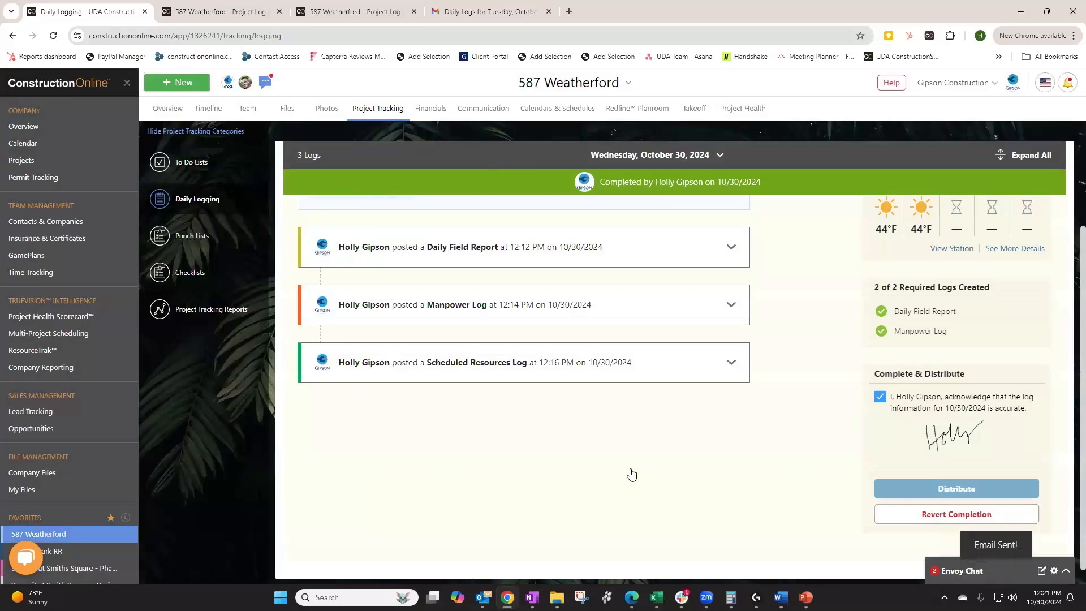
scroll(641, 468, "up", 3)
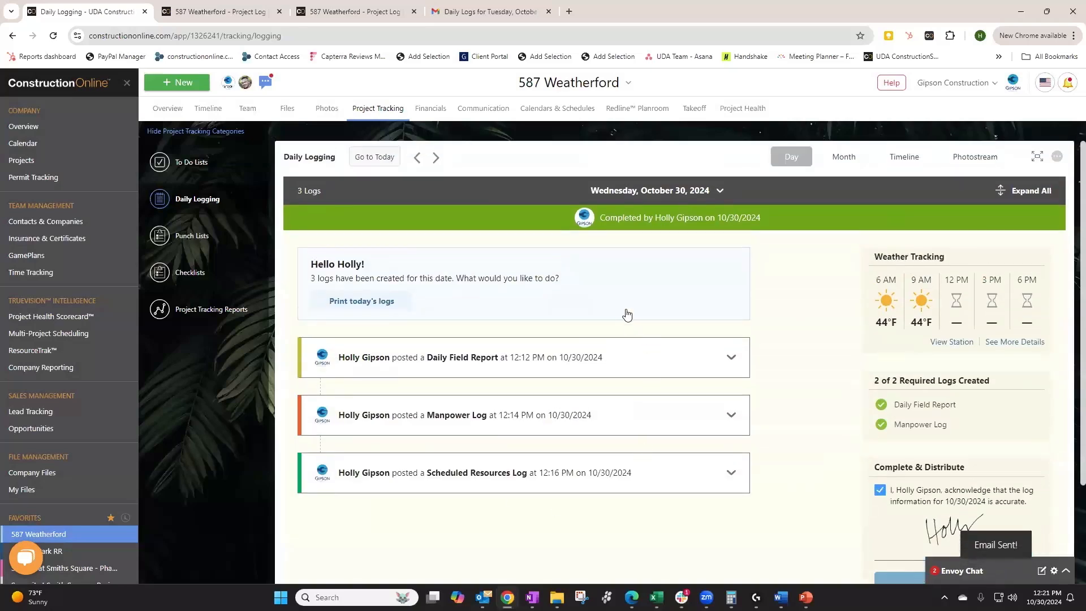
left_click(493, 11)
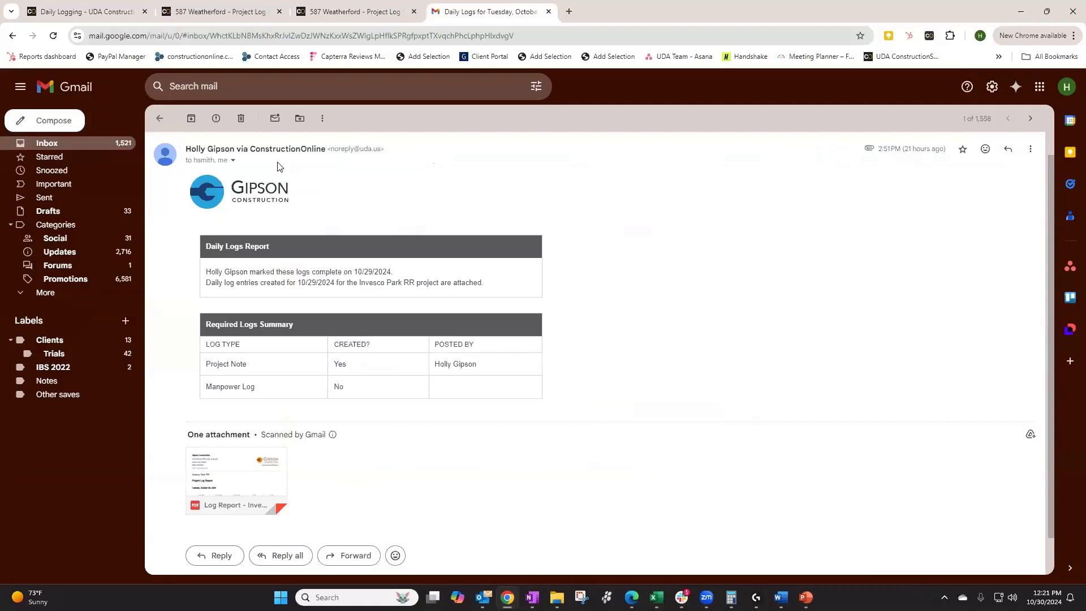
Preview the Oct 29 Log Report PDF attachment, then return to the Daily Logging tab
left_click_drag(236, 272, 508, 294)
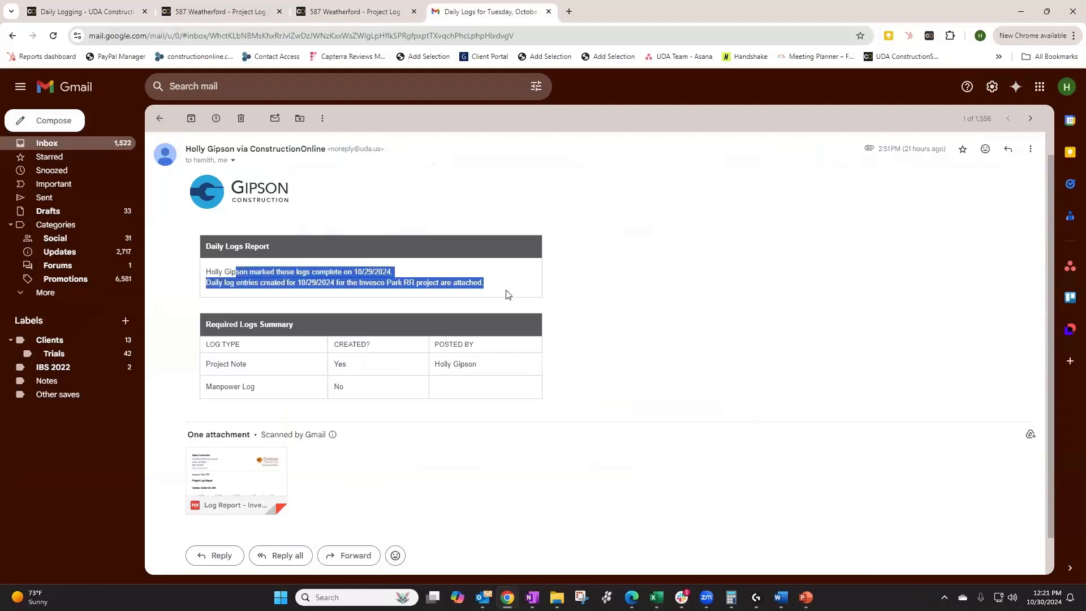
left_click(507, 295)
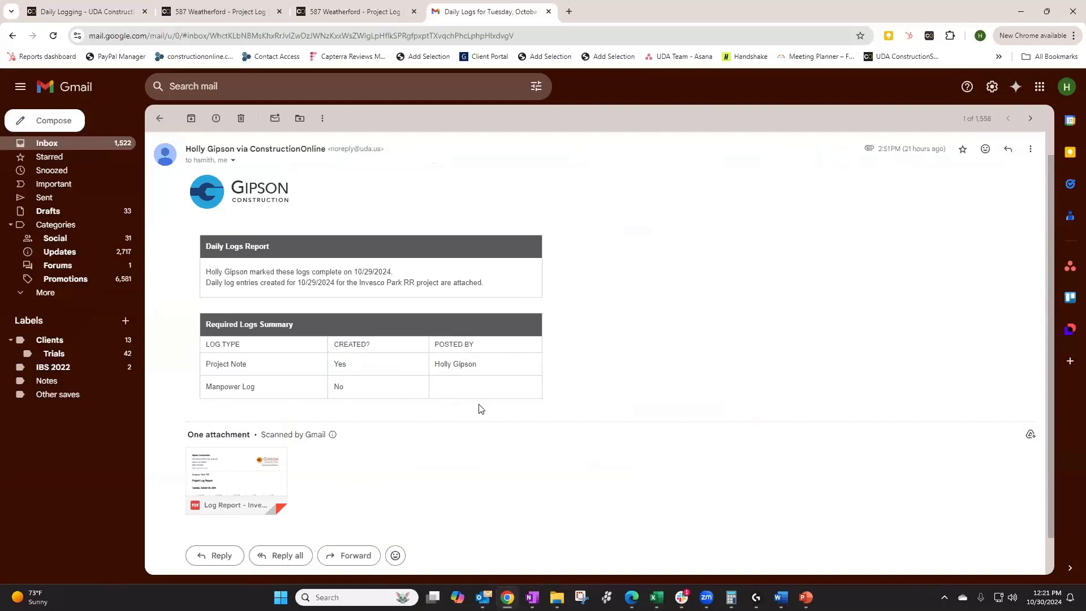
mouse_move(247, 464)
left_click(256, 459)
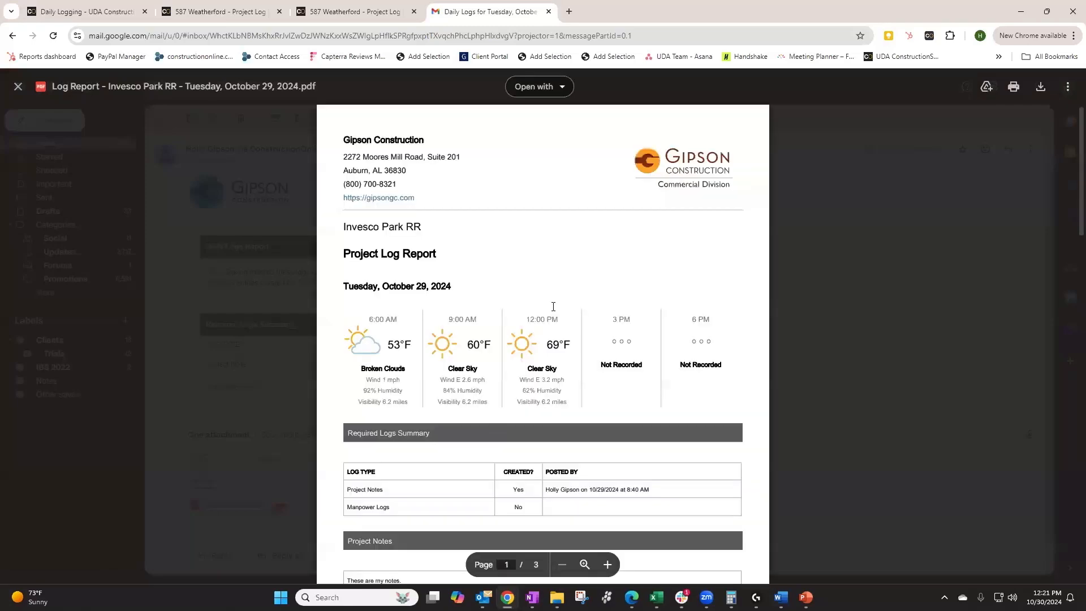
scroll(557, 302, "down", 15)
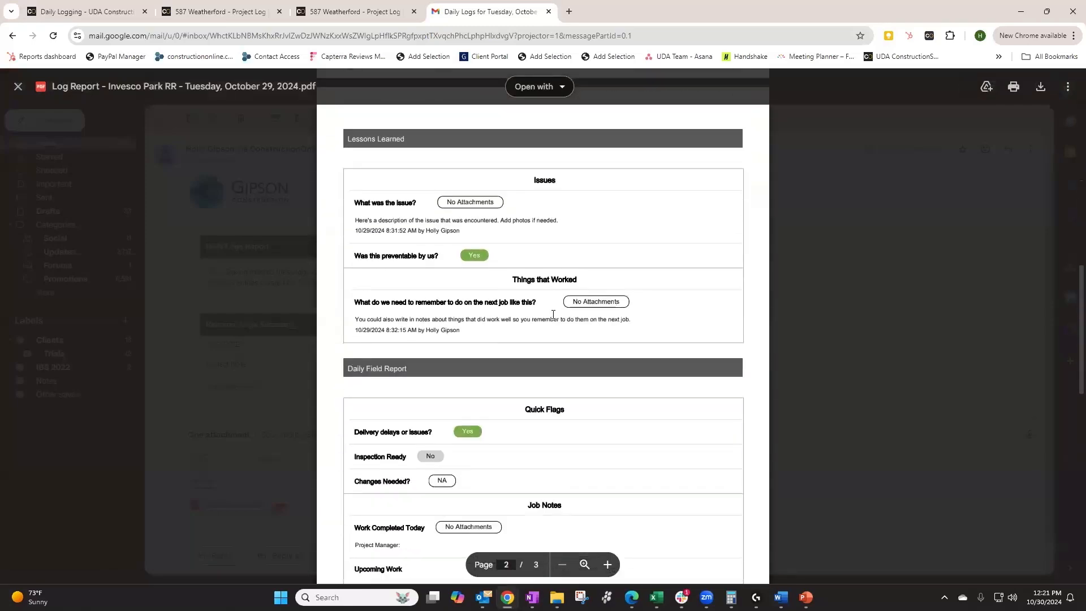
scroll(553, 314, "down", 10)
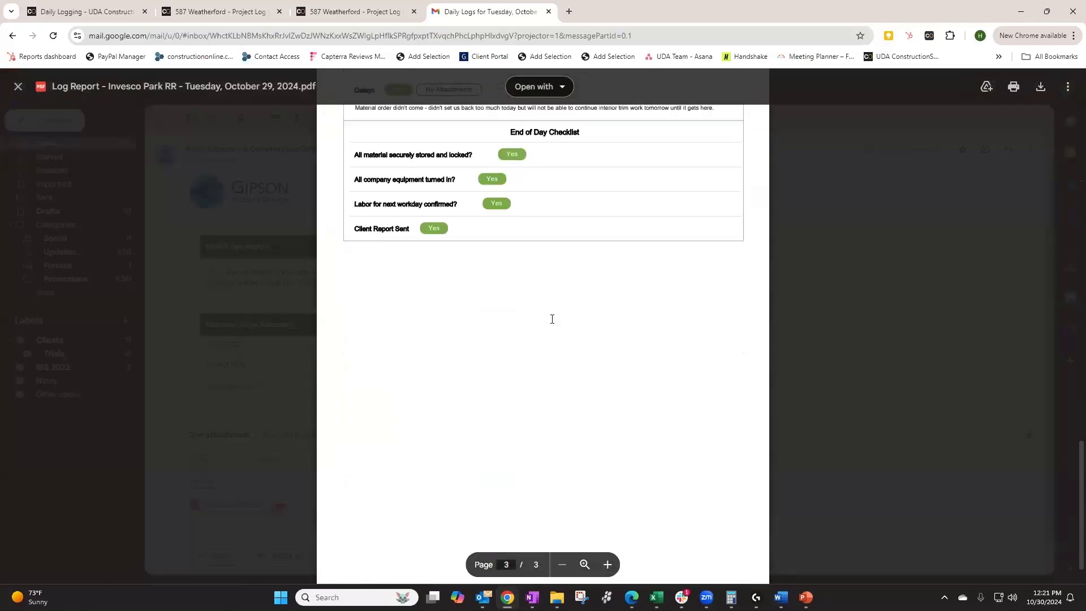
left_click(938, 373)
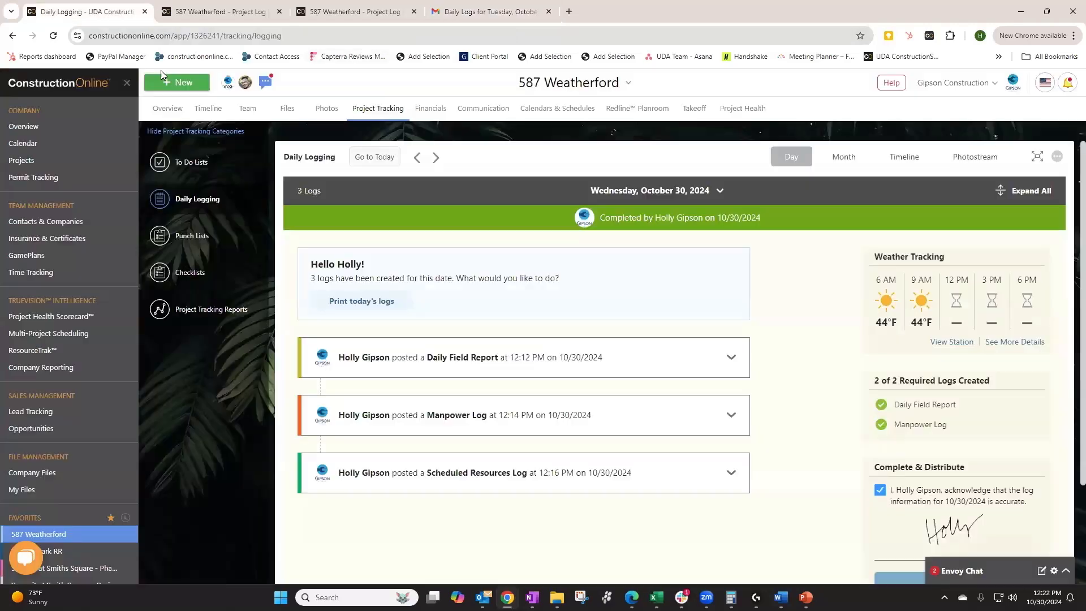
left_click(74, 11)
scroll(598, 327, "down", 2)
scroll(622, 462, "up", 2)
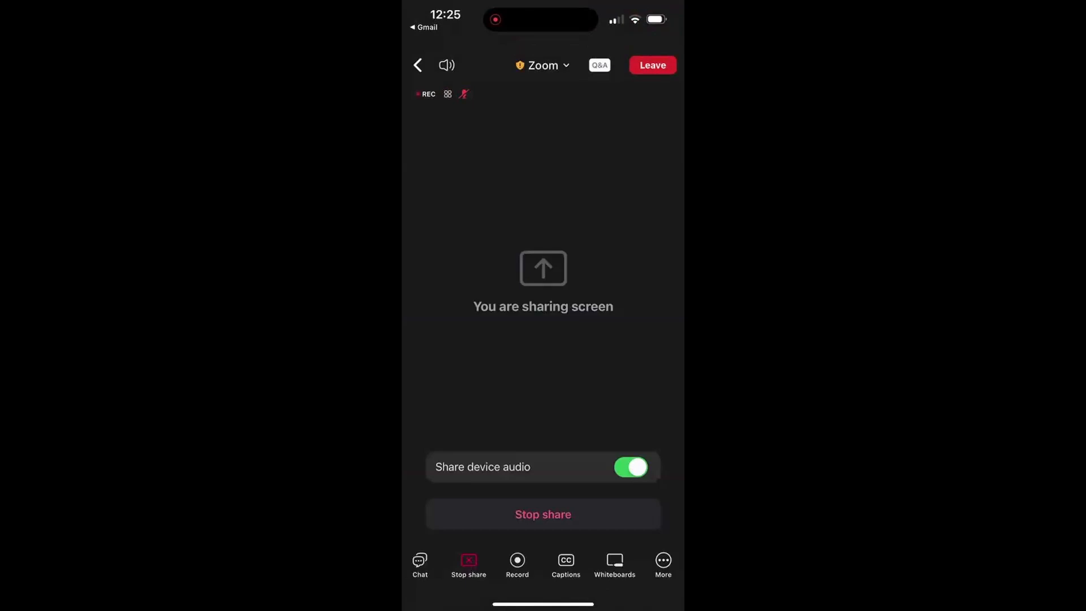
Switch from Zoom to the ConstructionOnline mobile app and open the Daily Logs favorite
left_click_drag(543, 604, 543, 453)
left_click_drag(543, 604, 543, 408)
left_click_drag(487, 340, 628, 340)
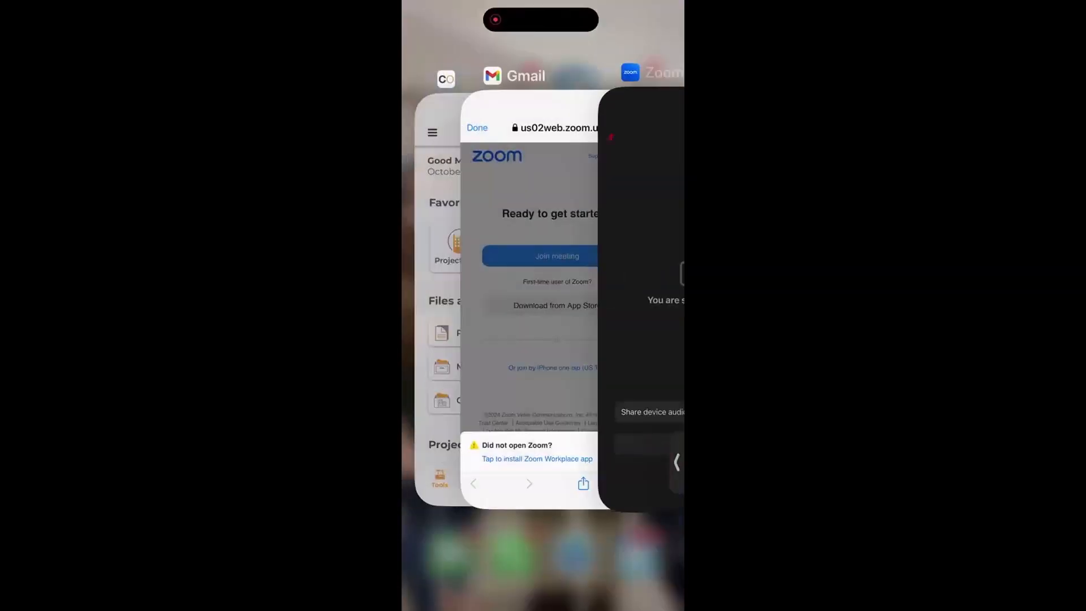
left_click(444, 294)
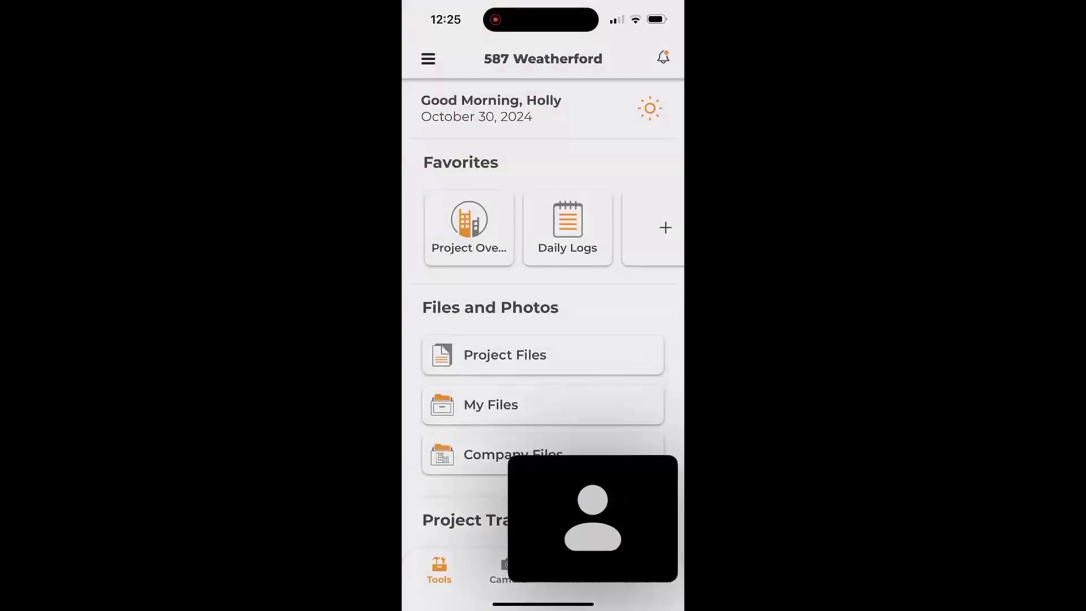
left_click_drag(593, 519, 419, 538)
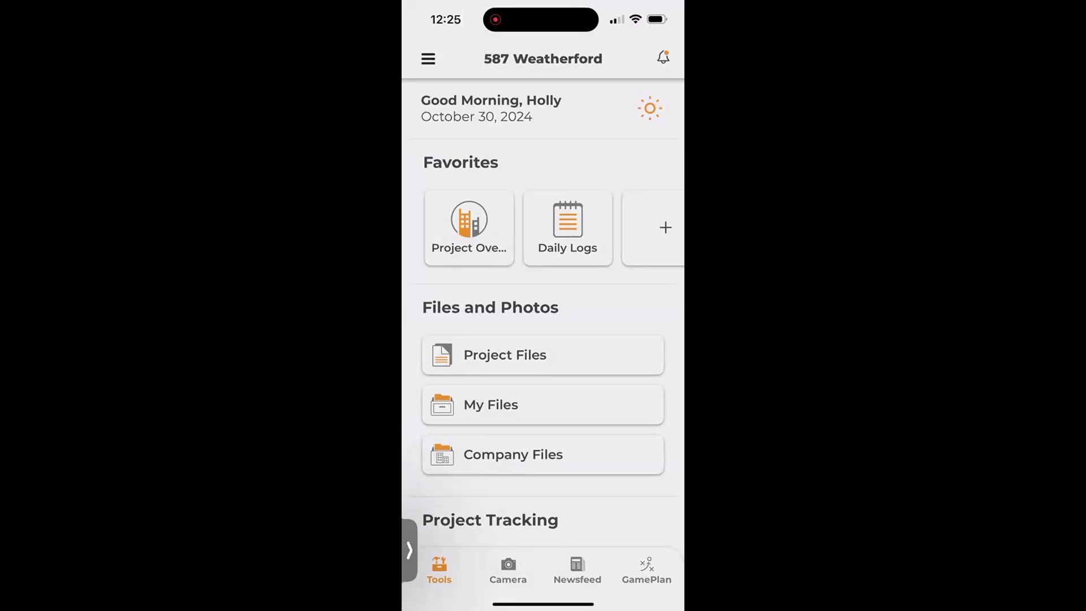
left_click(568, 227)
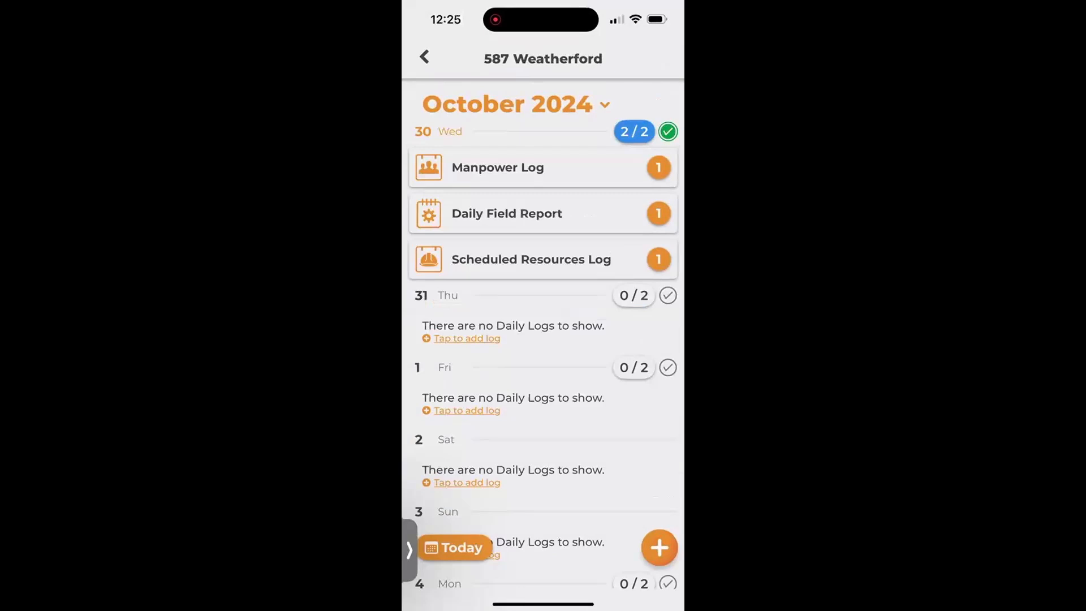
Review the Oct 30 Manpower Log details in the mobile app
scroll(544, 353, "up", 1)
scroll(543, 353, "down", 1)
scroll(543, 353, "up", 2)
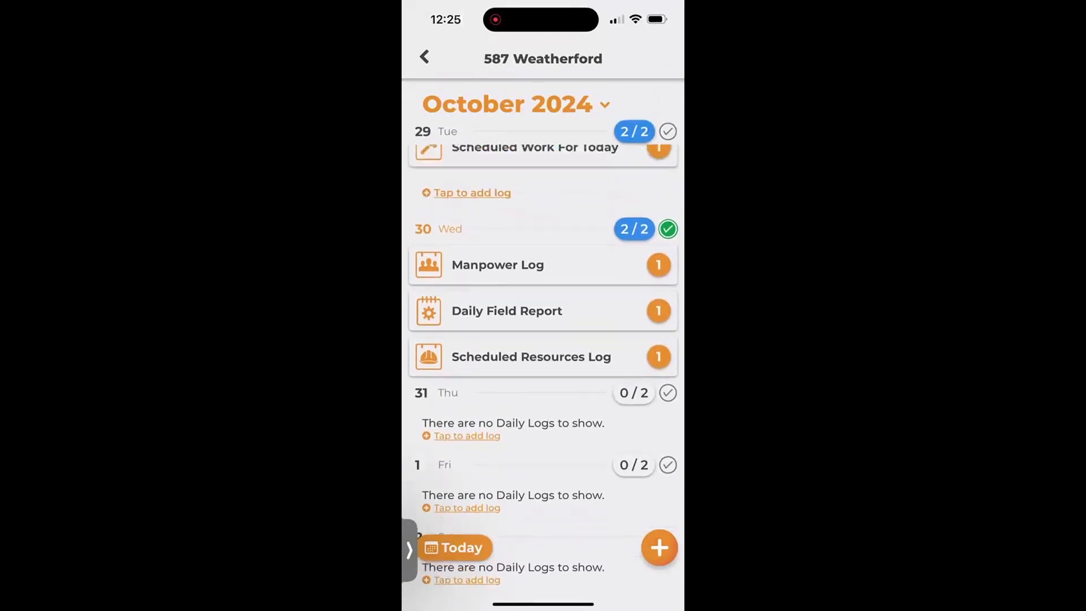
left_click(543, 314)
scroll(543, 353, "up", 2)
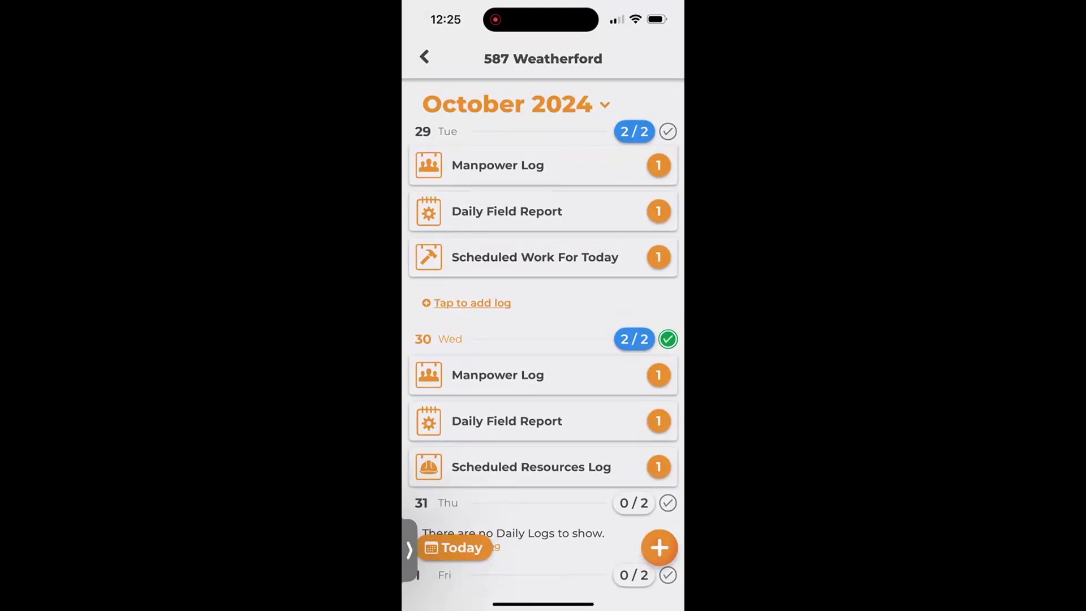
scroll(543, 367, "down", 3)
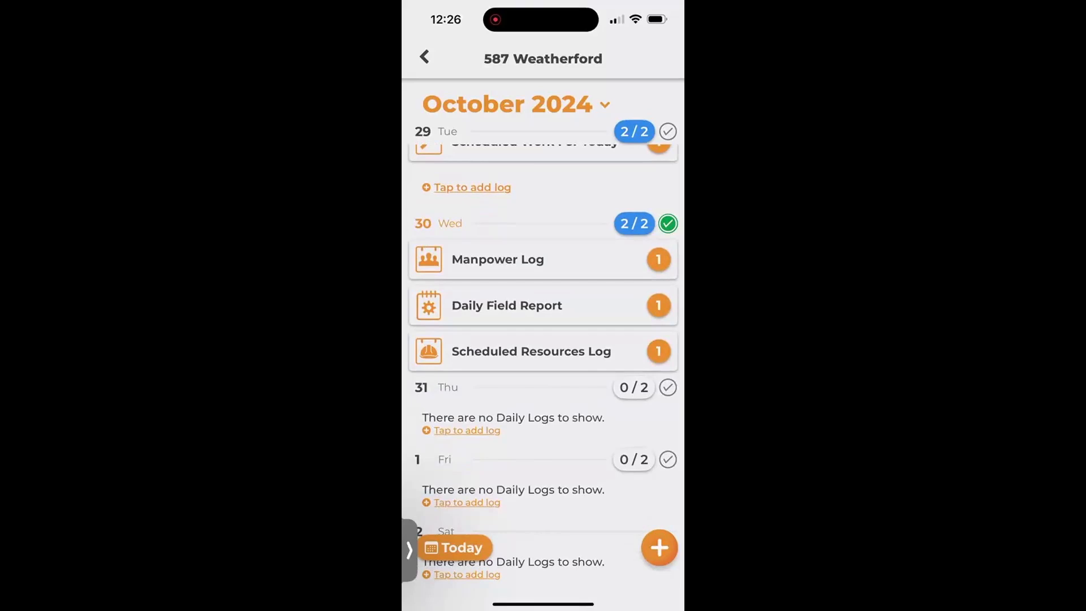
left_click(497, 259)
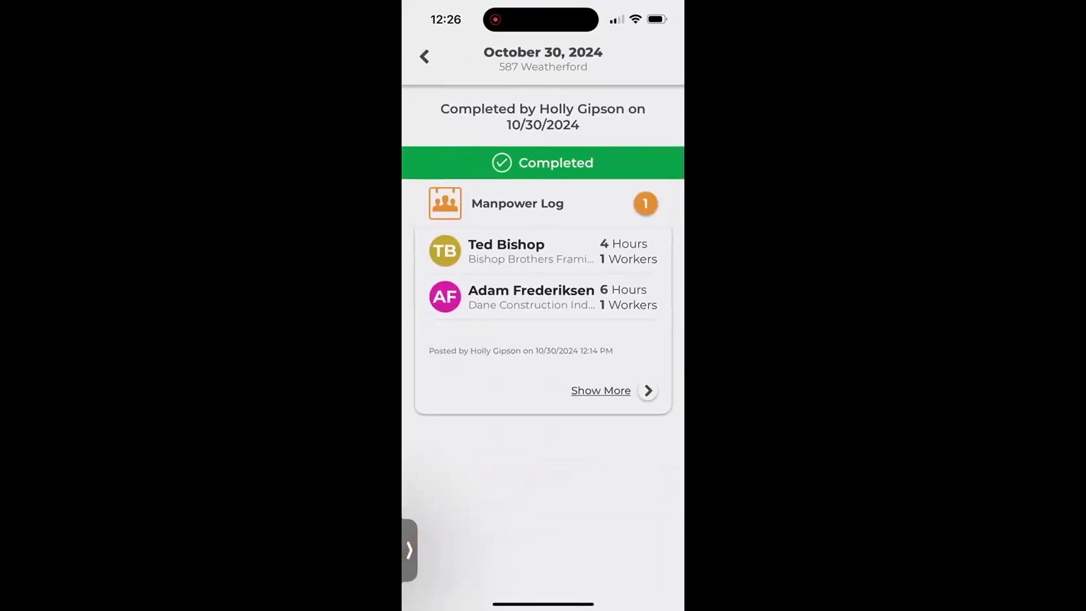
left_click(424, 57)
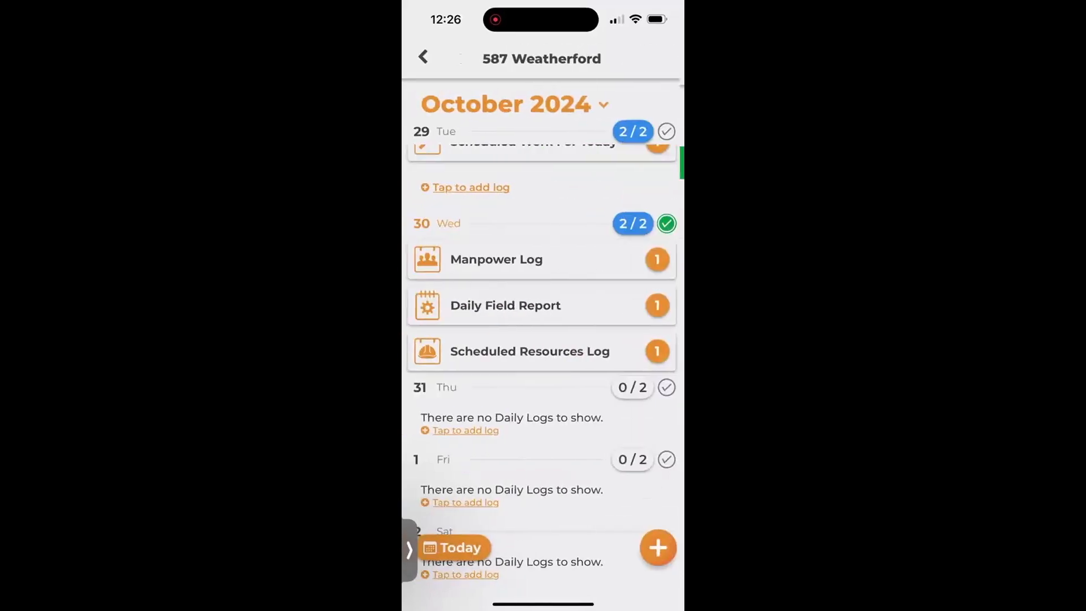
Review the Oct 30 Daily Field Report, then start adding a new log
left_click(510, 305)
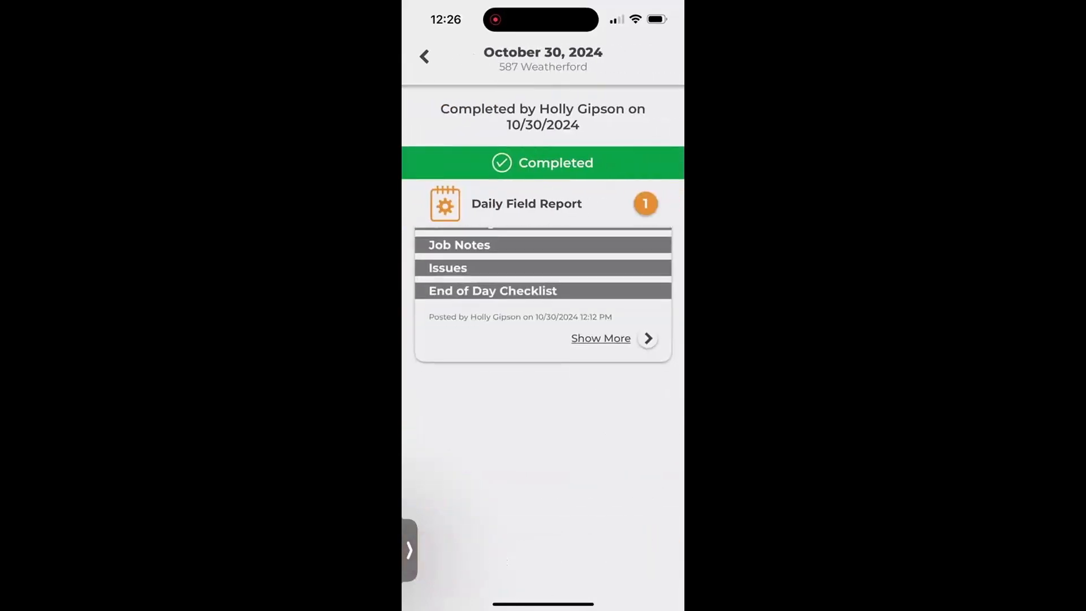
left_click(424, 56)
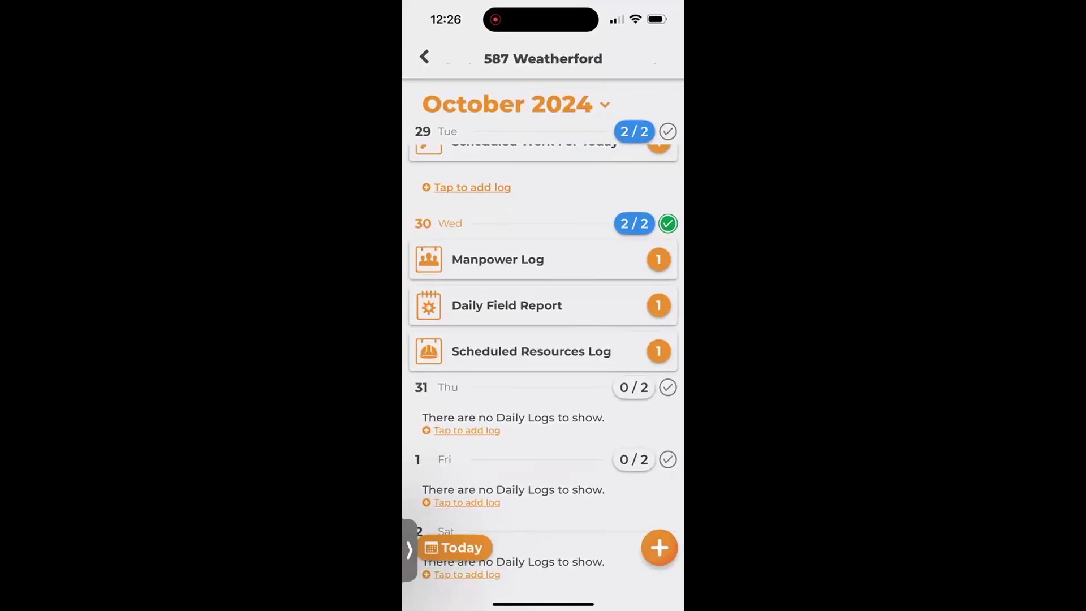
left_click(659, 547)
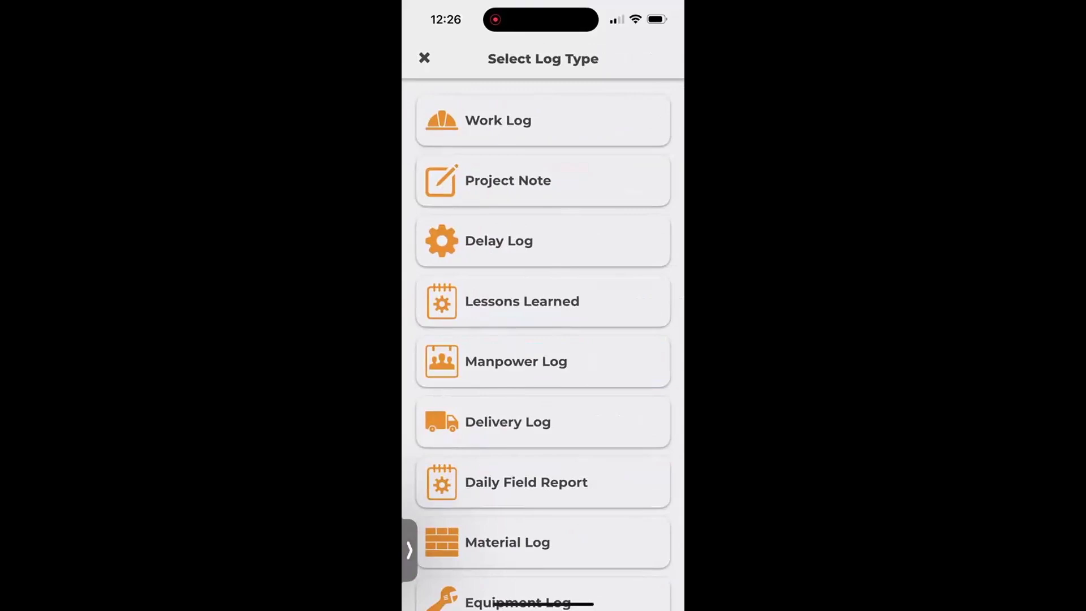
Choose Daily Field Report as the new log type
scroll(543, 339, "down", 2)
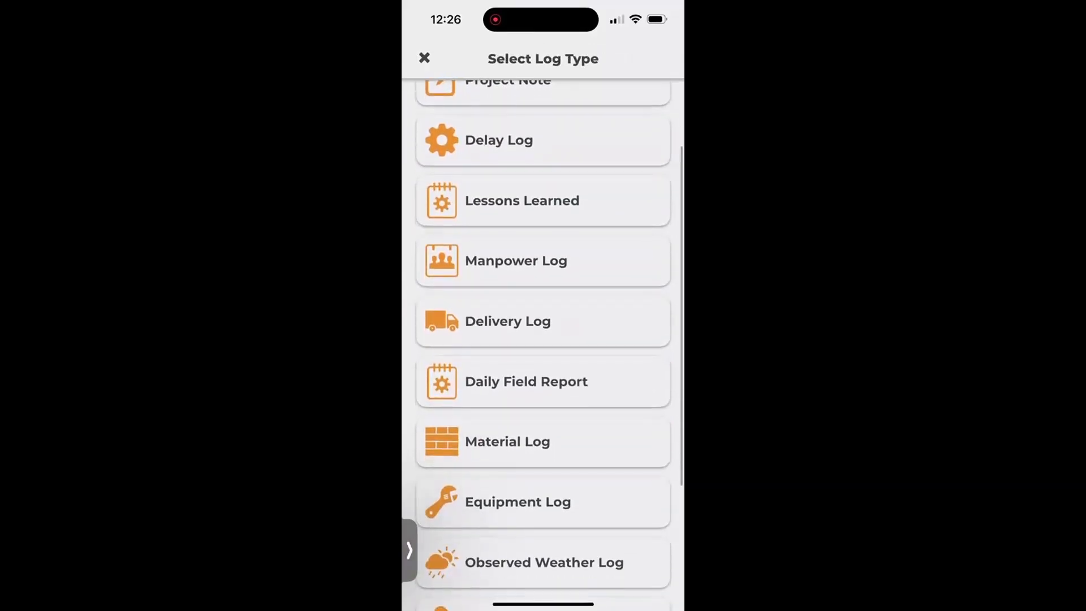
scroll(543, 339, "down", 3)
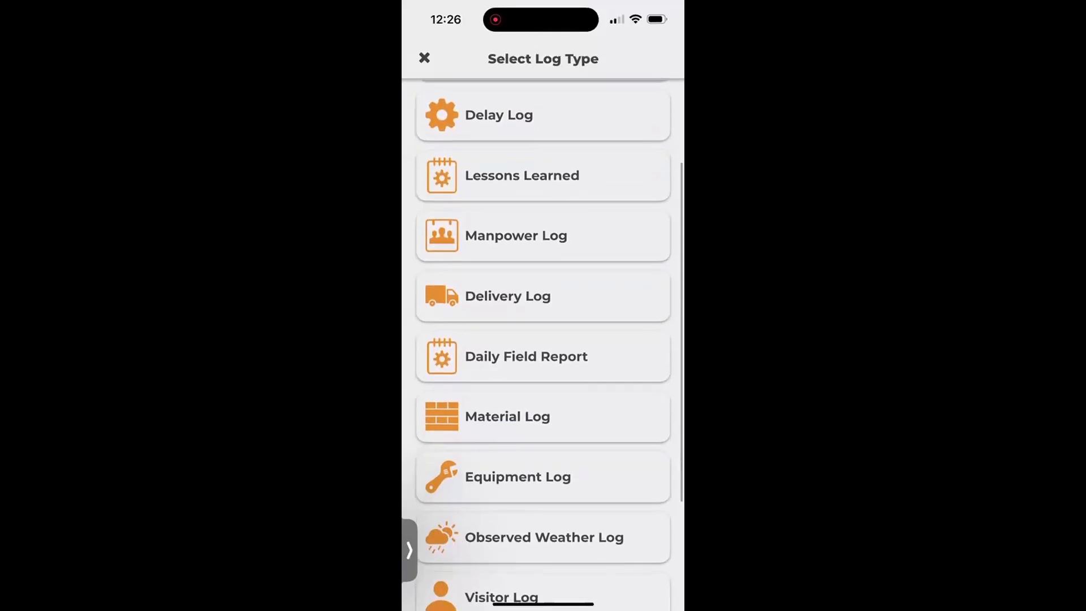
scroll(543, 339, "up", 5)
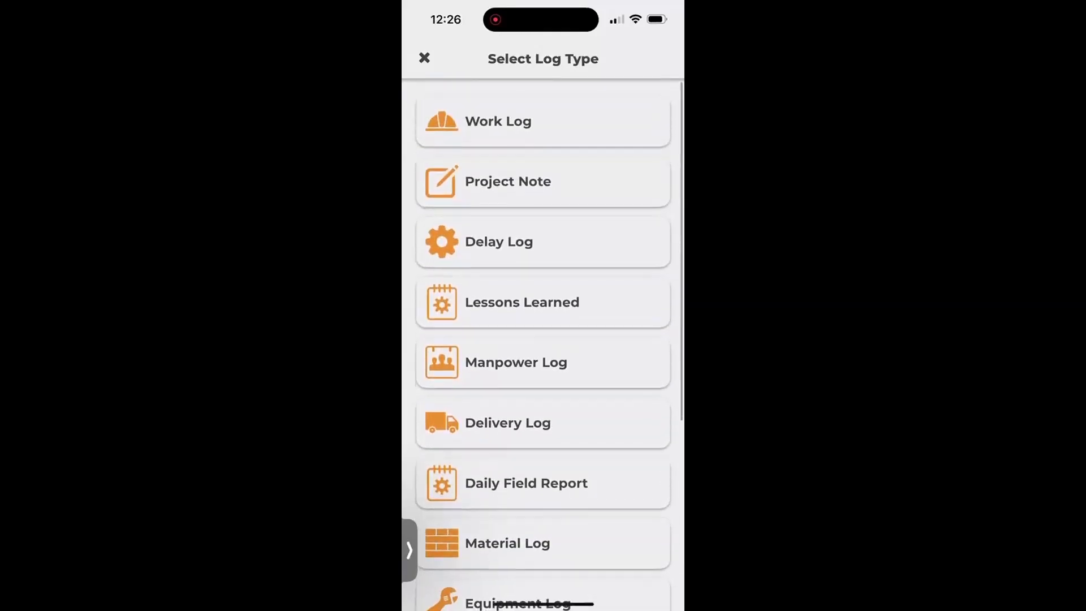
left_click(543, 482)
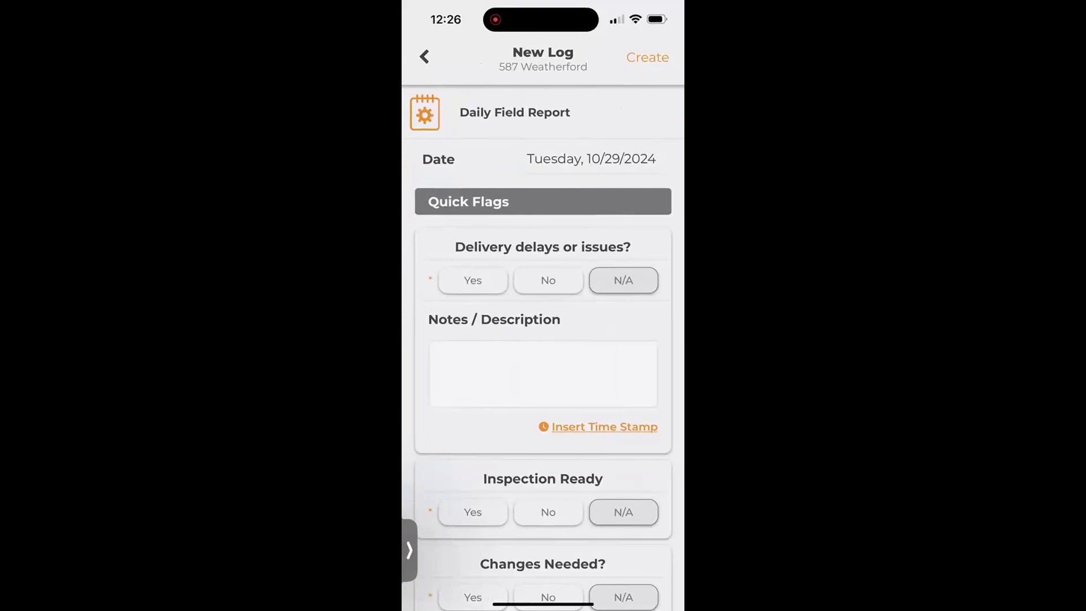
Date the report Monday, 10/28/2024 and answer Yes to delivery delays or issues
left_click(591, 159)
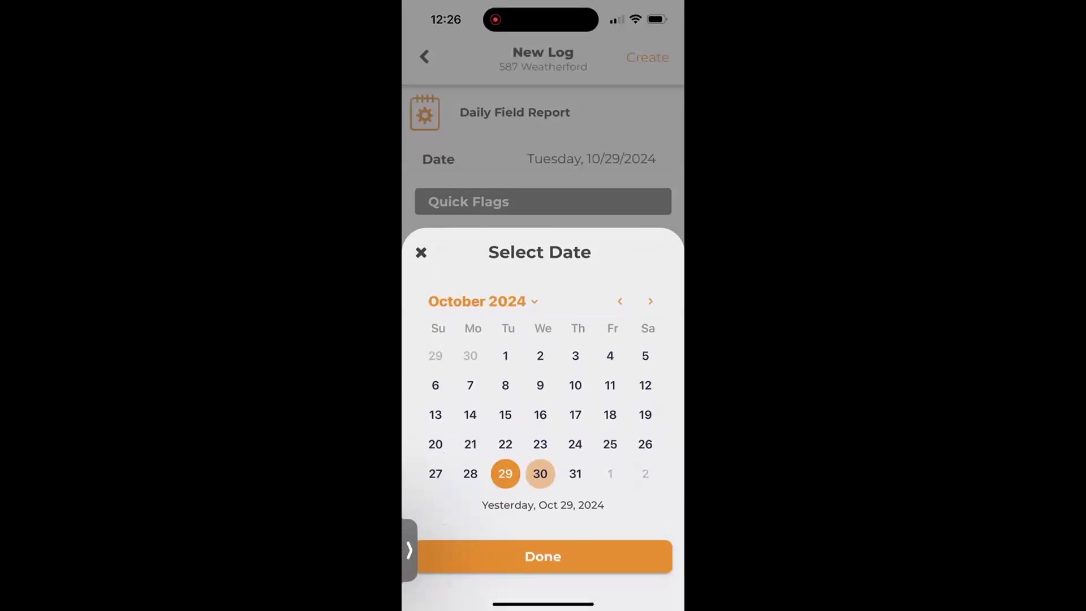
left_click(470, 474)
left_click(543, 556)
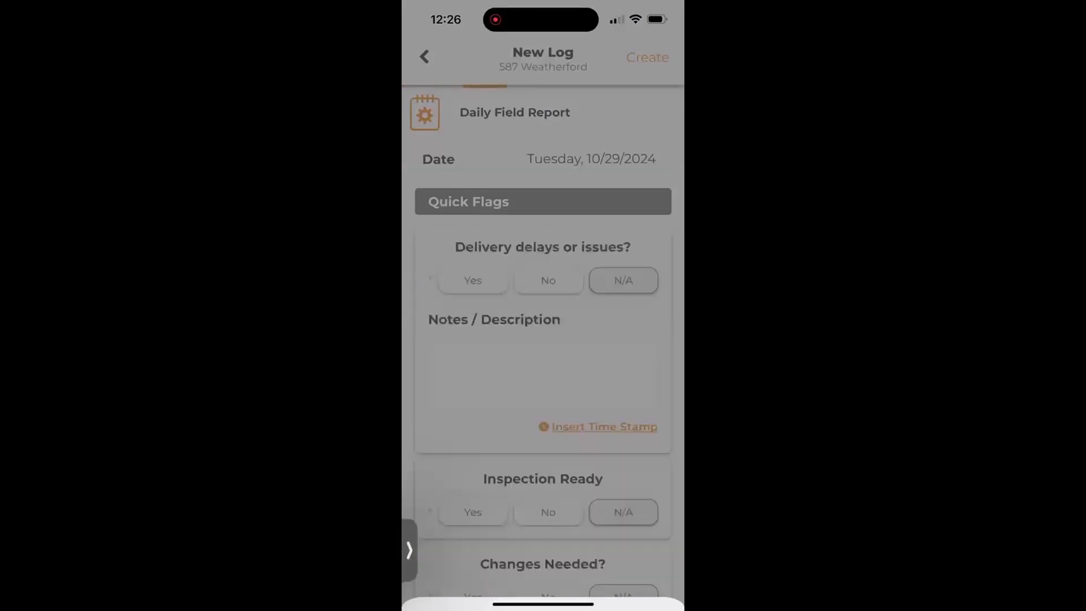
left_click(473, 280)
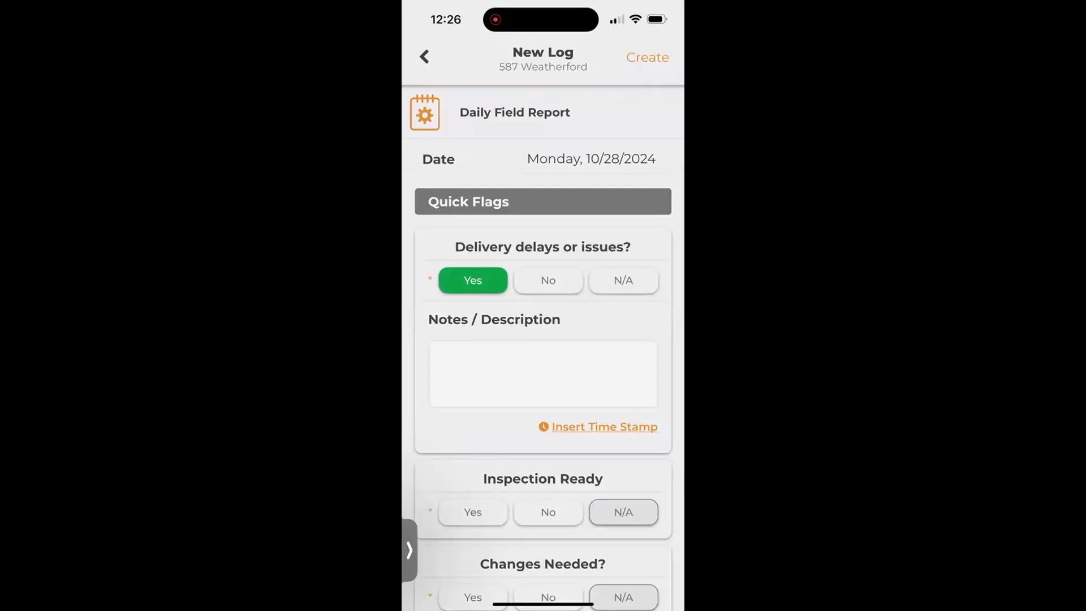
Enter the delivery note 'Materials not delivered' in the Daily Field Report
left_click(543, 374)
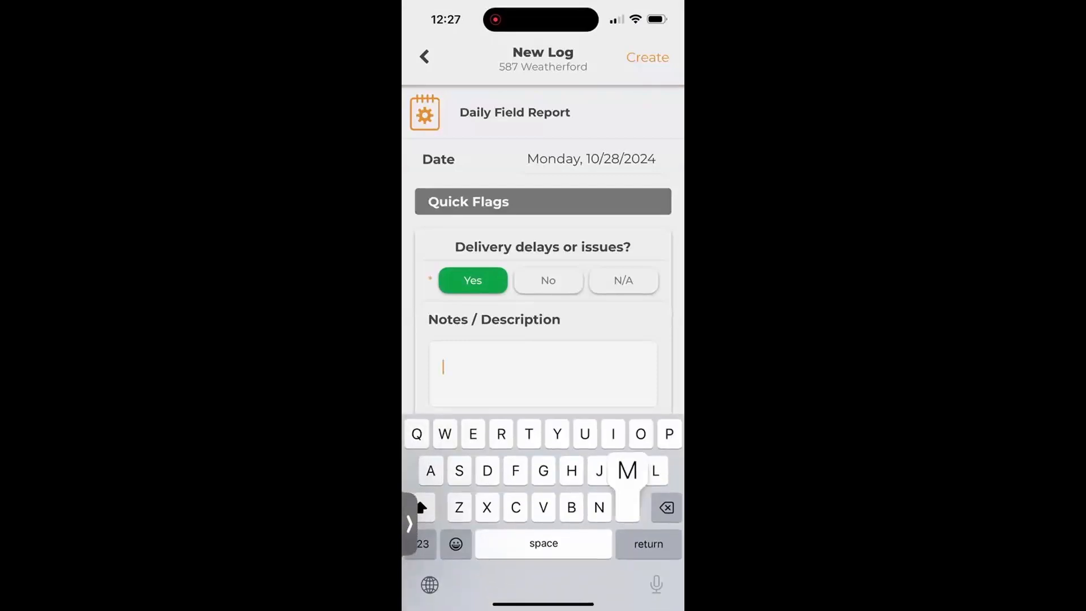
type("Materials not dl")
key("BackSpace")
type("eliv")
type("ered")
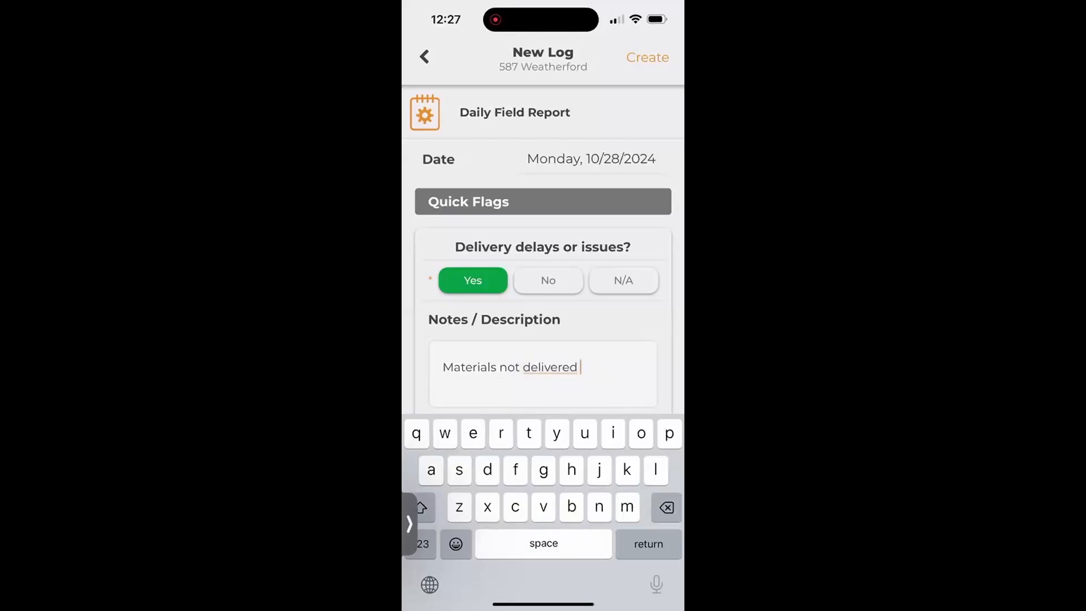
Answer No for Inspection Ready and Changes Needed
scroll(543, 317, "down", 2)
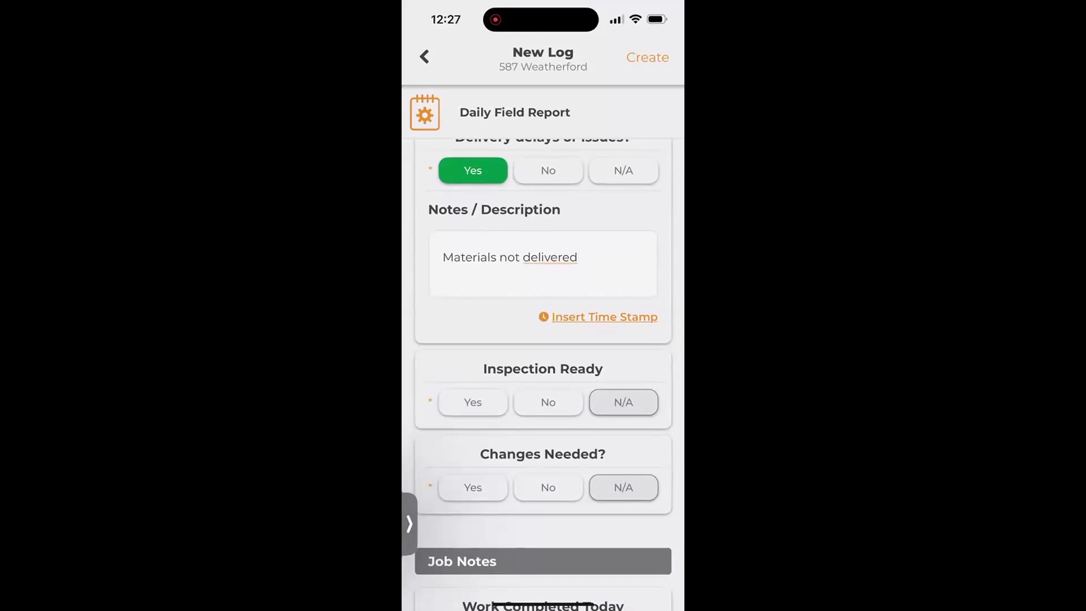
left_click(548, 402)
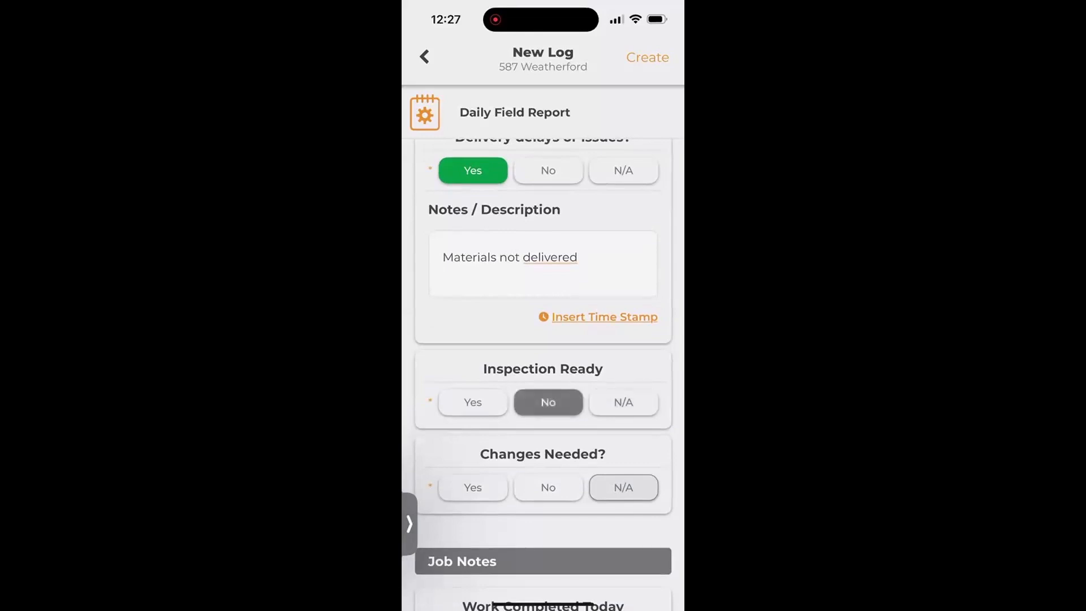
left_click(548, 488)
scroll(543, 362, "down", 4)
left_click(544, 440)
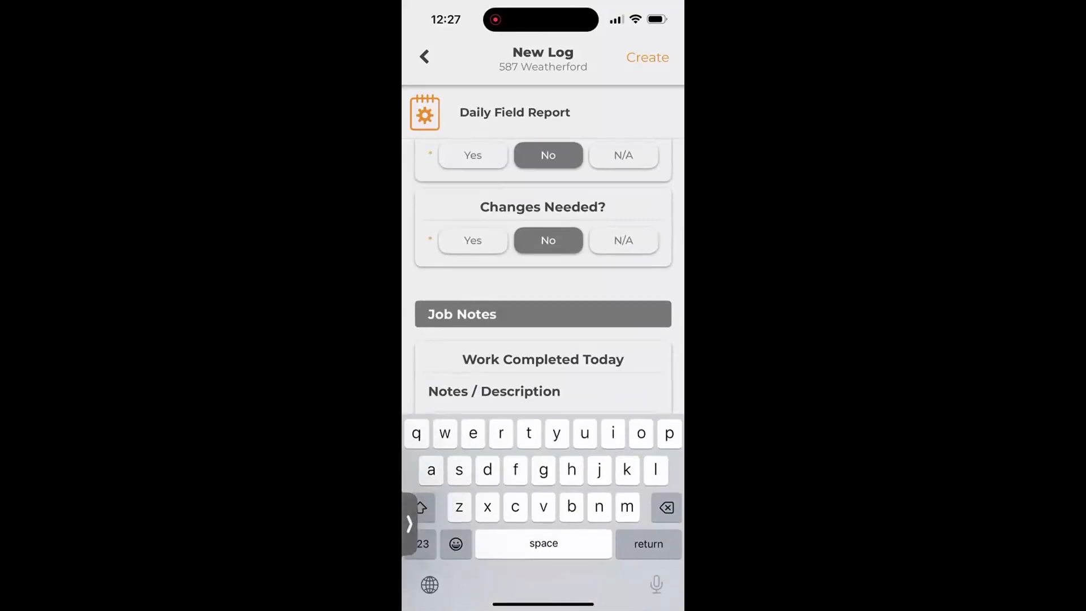
Answer No for Jobsite Visitors, Incidents and Delays
scroll(543, 283, "down", 2)
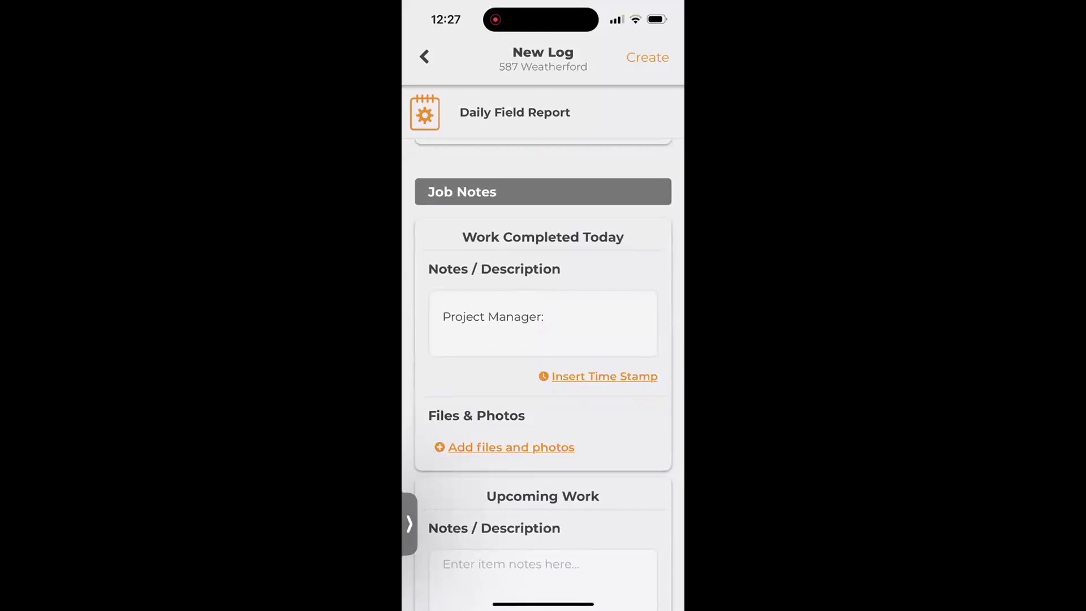
scroll(543, 373, "down", 3)
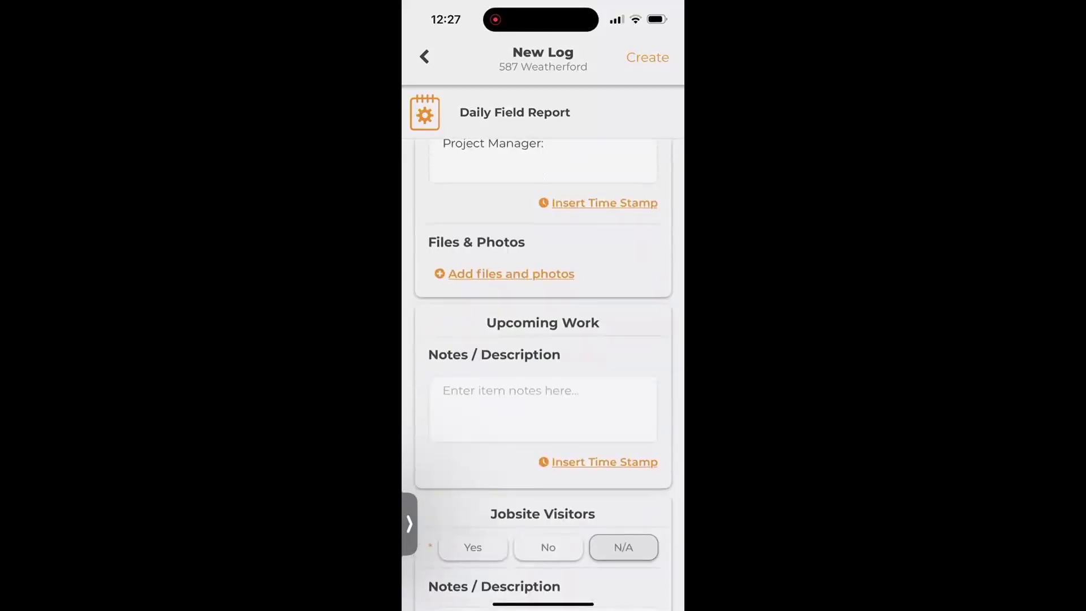
scroll(543, 373, "down", 3)
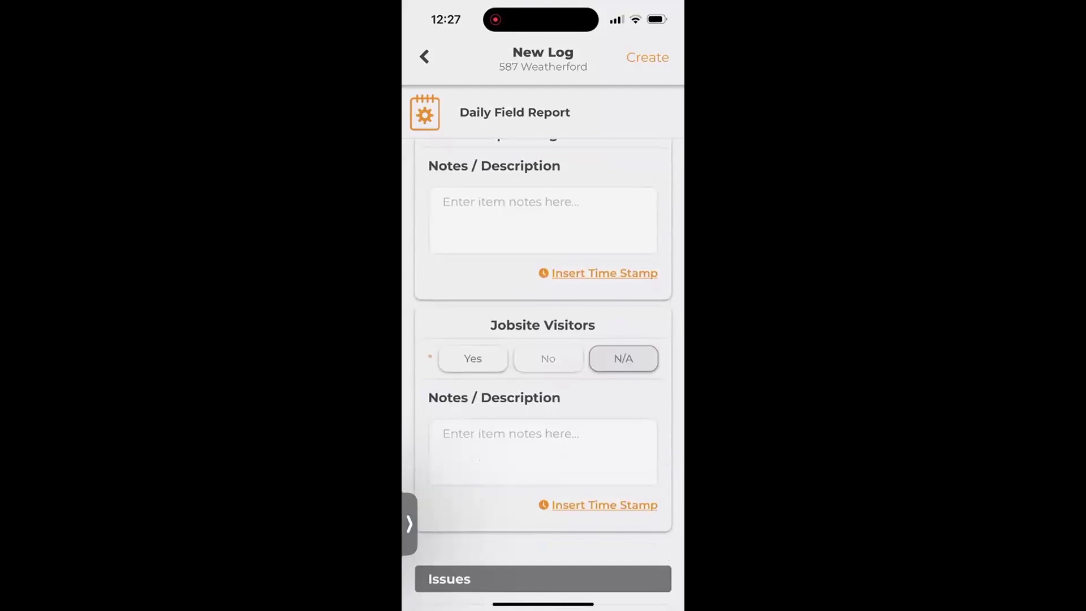
left_click(548, 358)
scroll(543, 373, "down", 4)
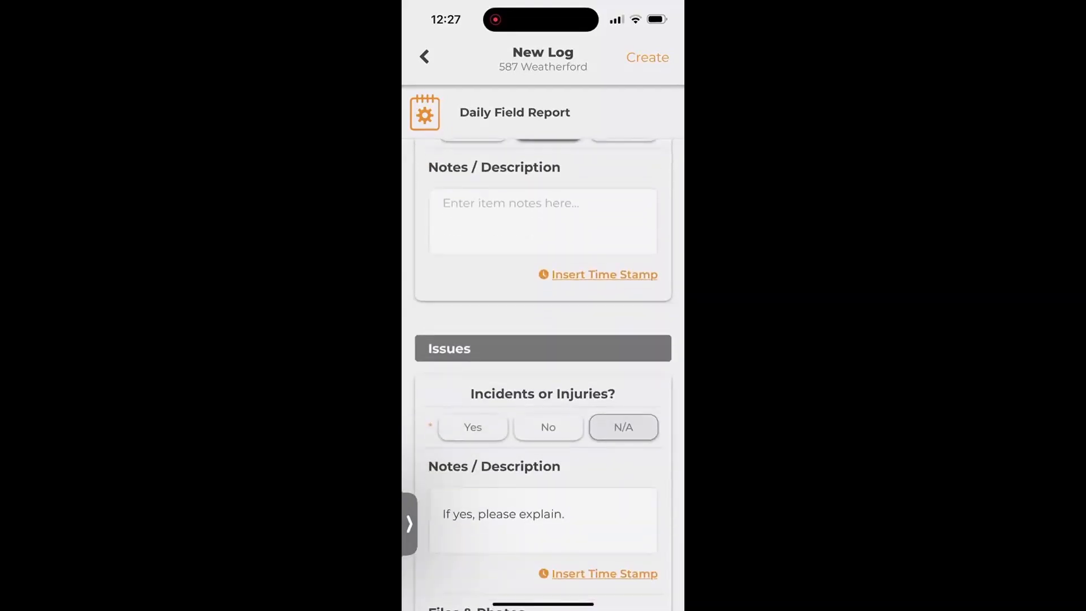
scroll(543, 373, "down", 3)
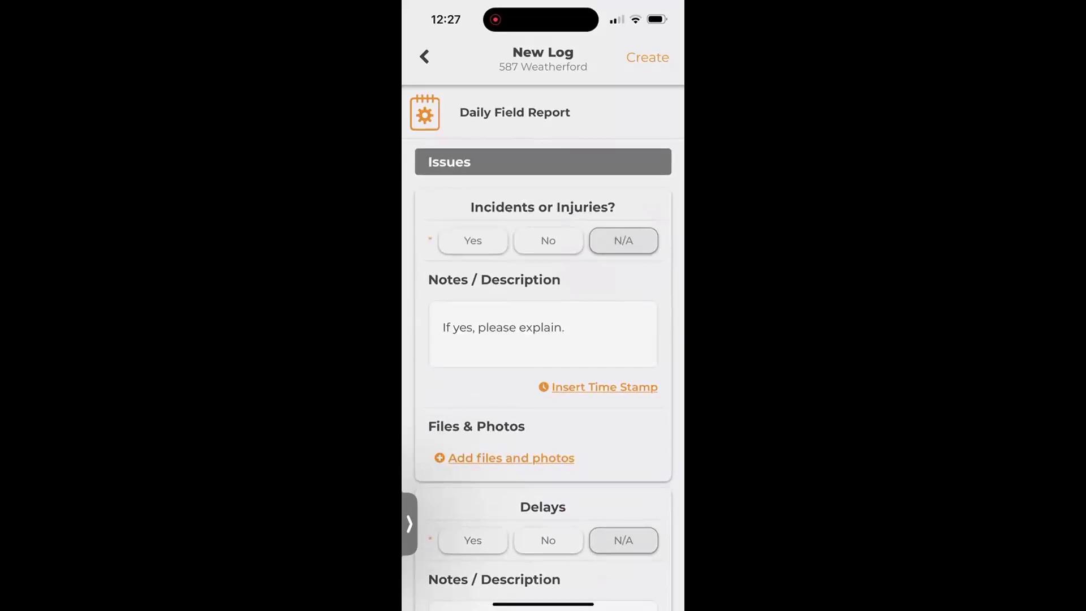
scroll(543, 373, "down", 1)
scroll(543, 374, "up", 1)
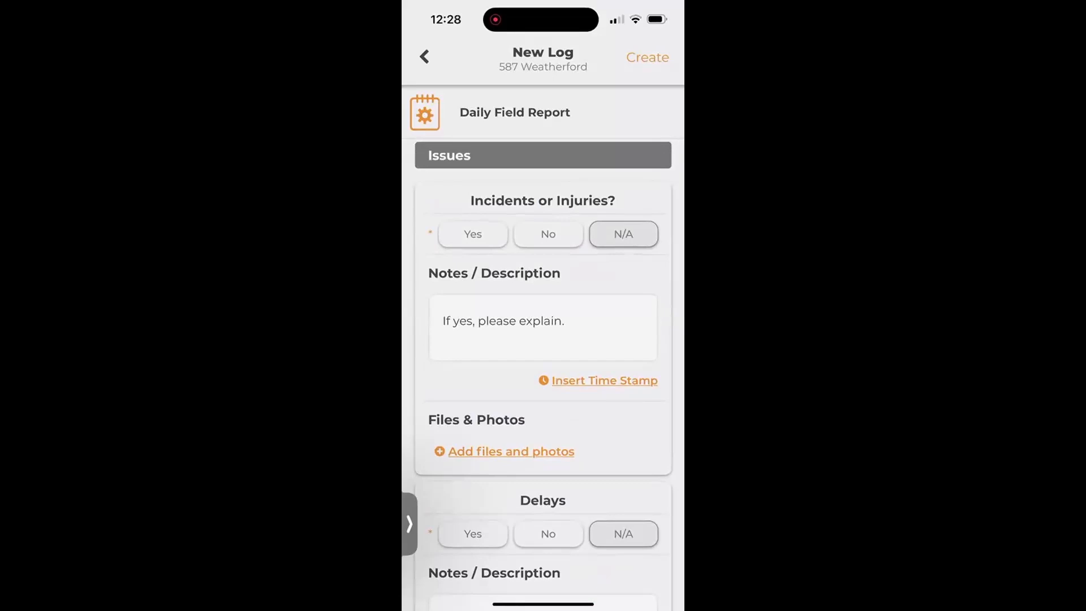
left_click(548, 234)
scroll(543, 373, "down", 3)
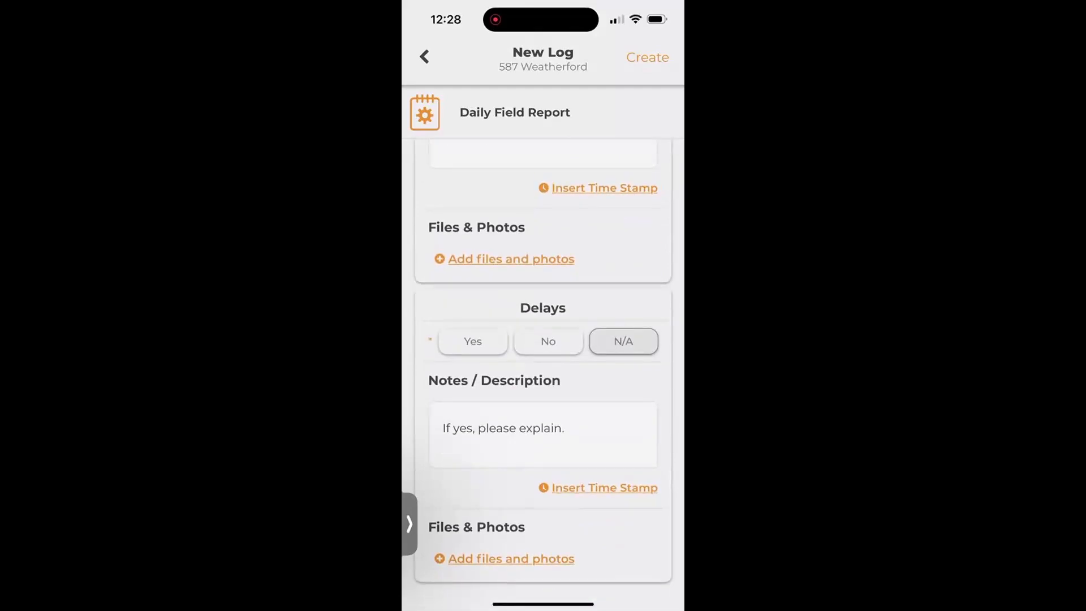
left_click(548, 342)
scroll(543, 373, "down", 5)
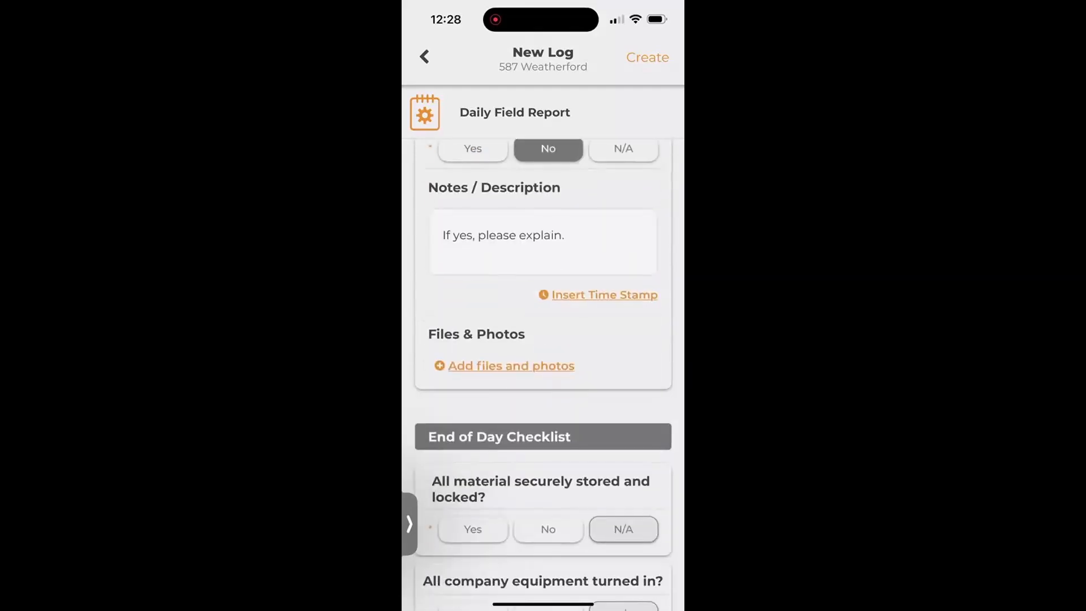
scroll(543, 373, "down", 2)
Mark all four End of Day Checklist items Yes and create the report
scroll(543, 373, "down", 2)
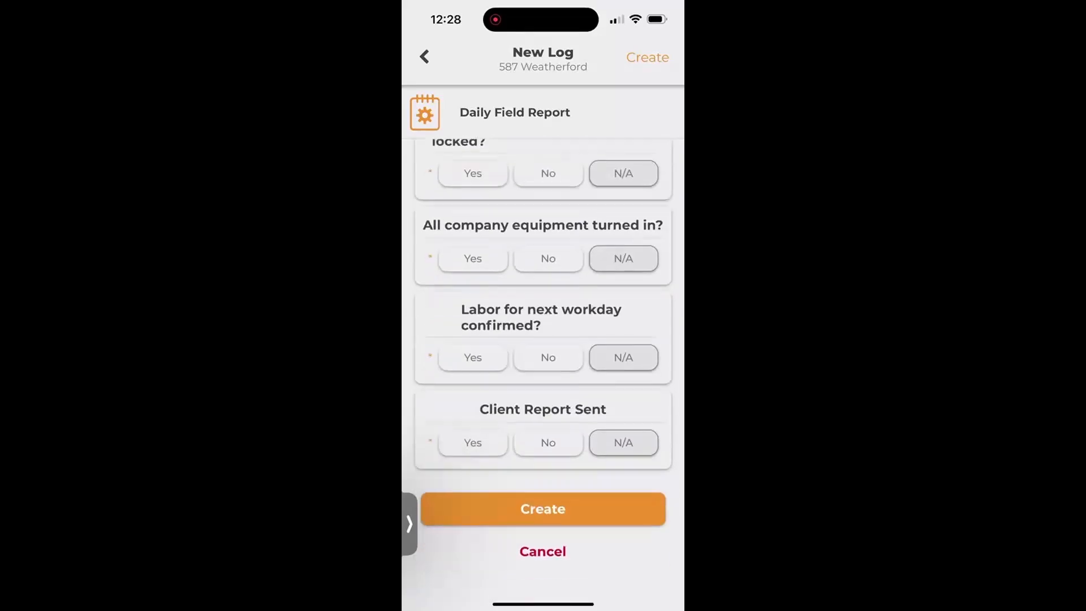
left_click(473, 174)
left_click(473, 258)
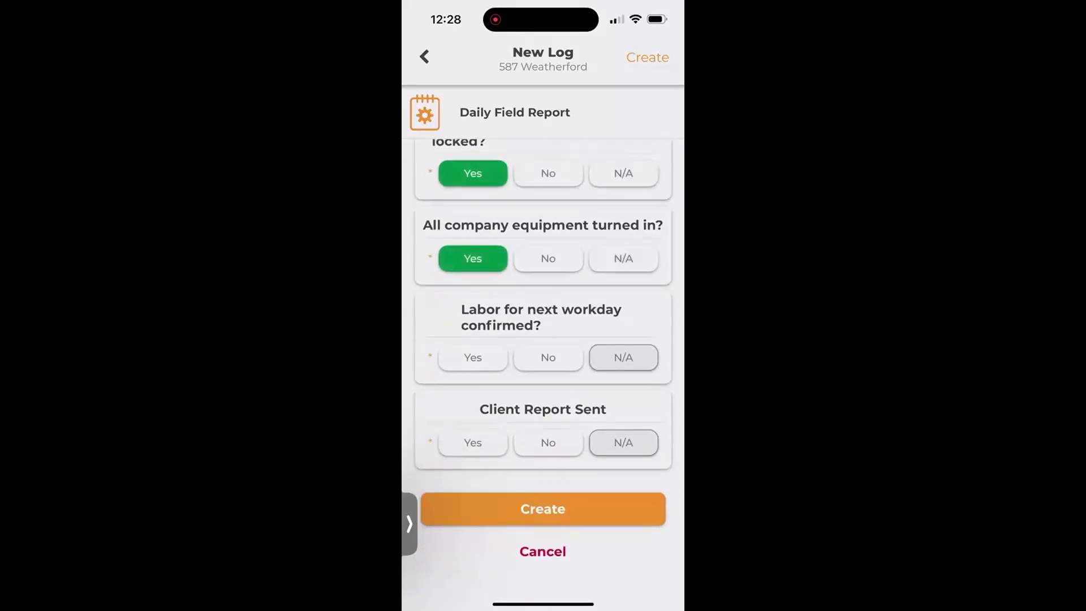
left_click(473, 358)
left_click(473, 443)
scroll(543, 373, "up", 1)
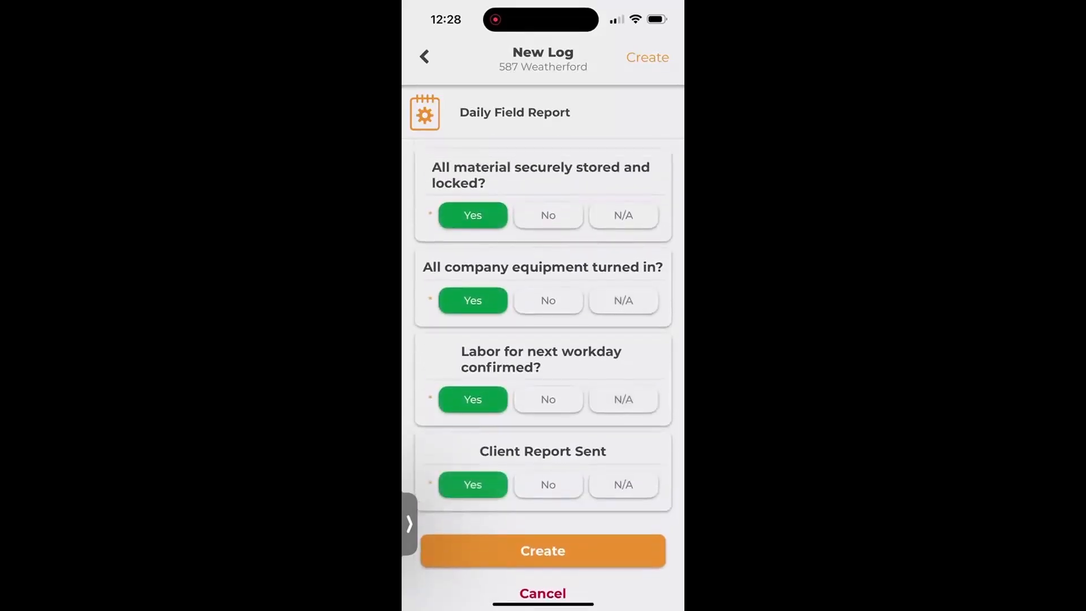
scroll(543, 362, "down", 1)
left_click(543, 522)
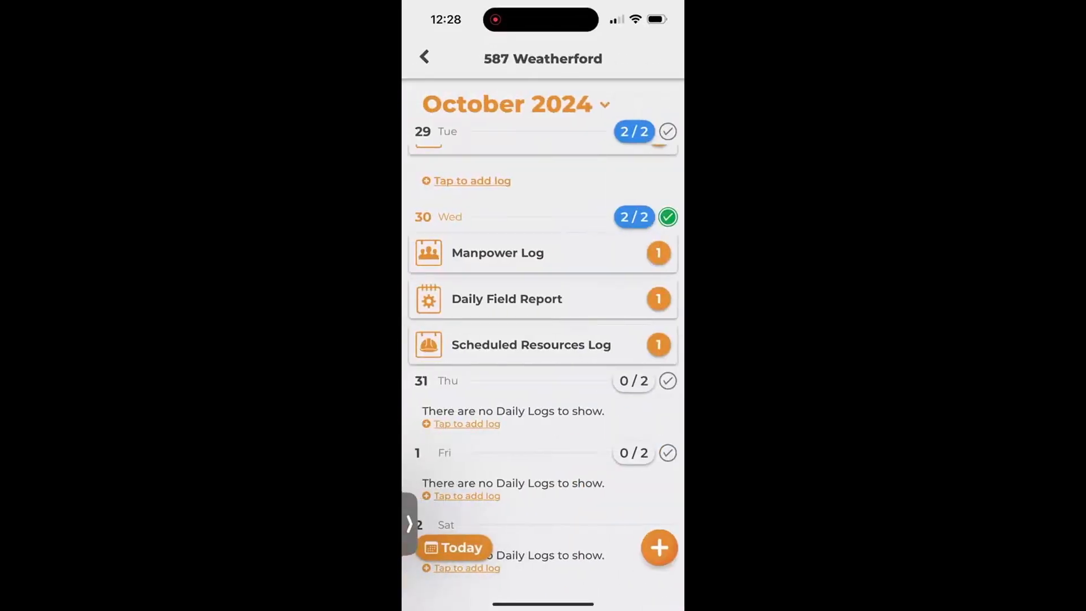
Review the saved October 28 report's full details and Quick Flags, then return
scroll(543, 368, "up", 5)
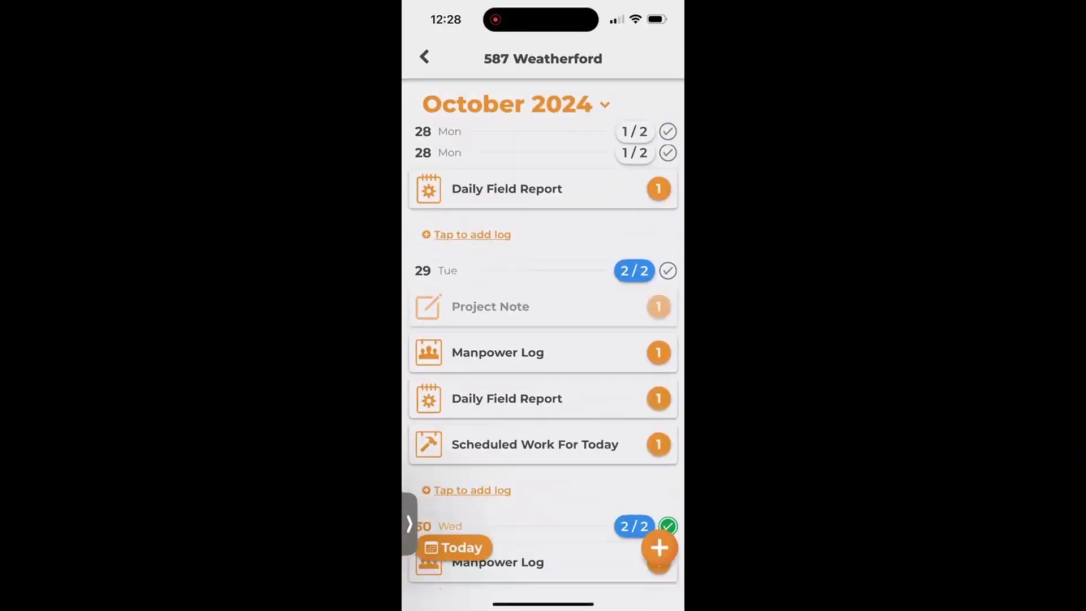
left_click(507, 319)
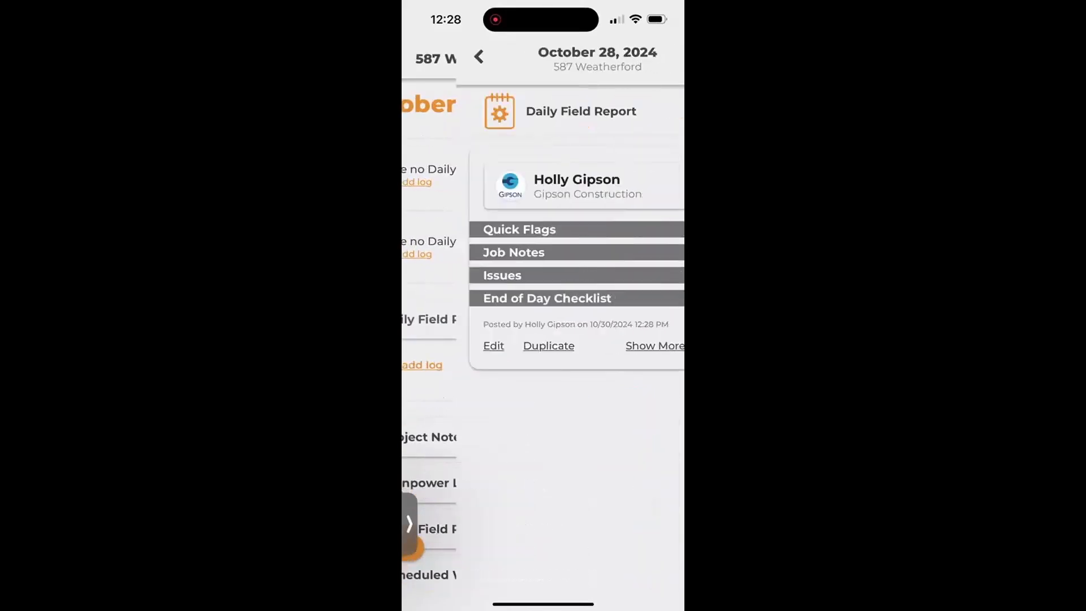
left_click(602, 345)
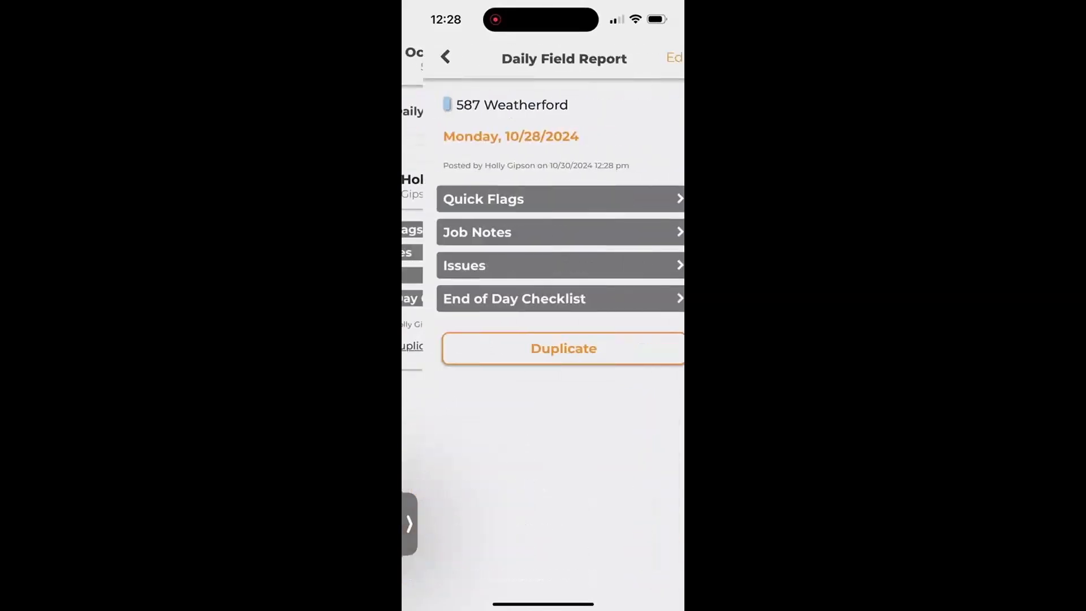
left_click(543, 199)
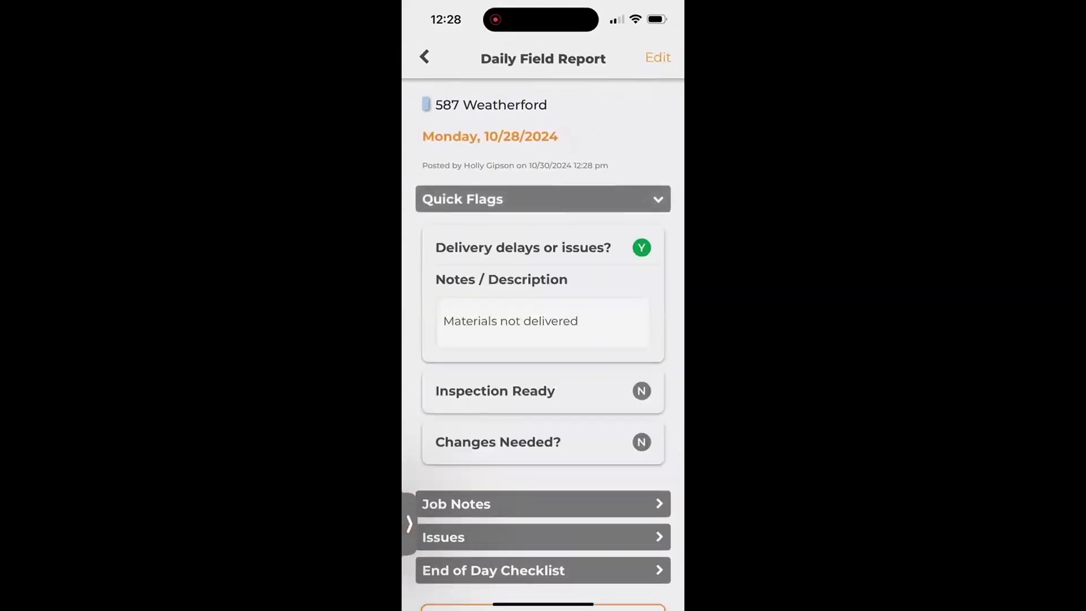
scroll(543, 340, "down", 3)
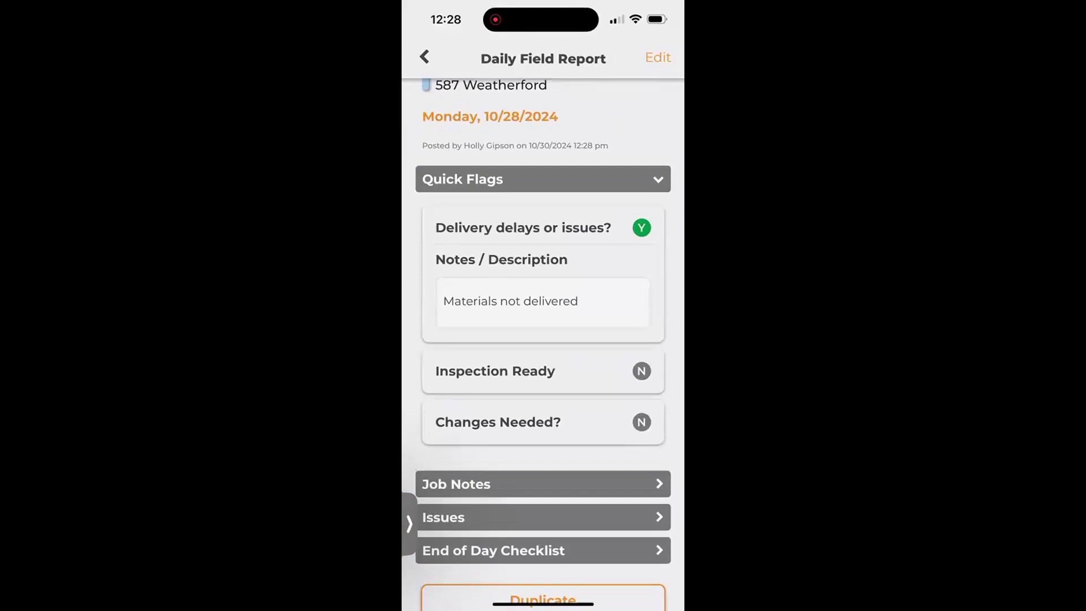
left_click(424, 57)
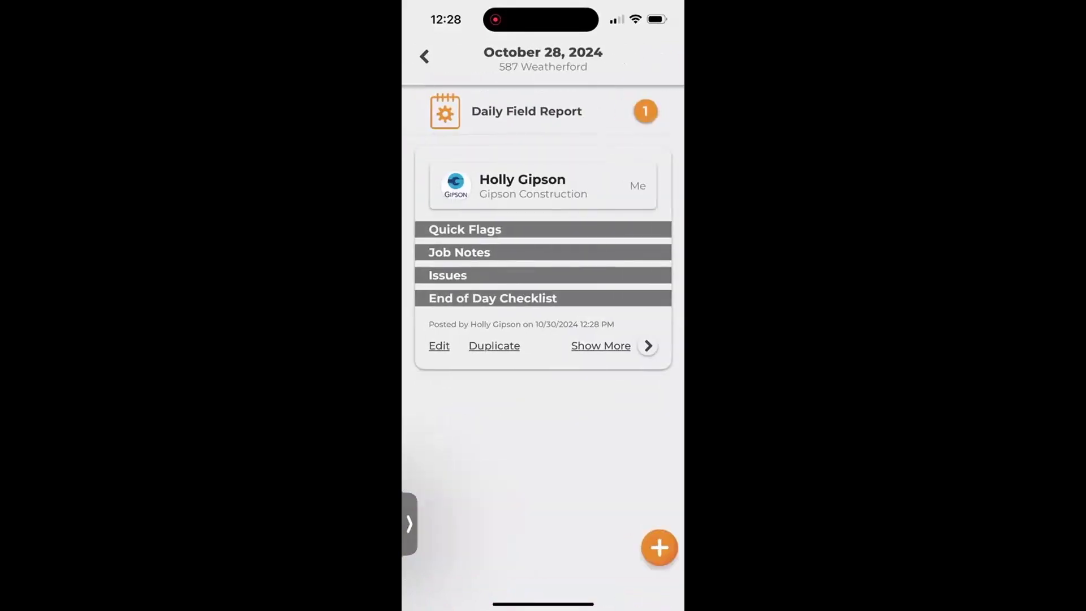
From the October 2024 log list, start a new daily log with the + button
left_click(425, 56)
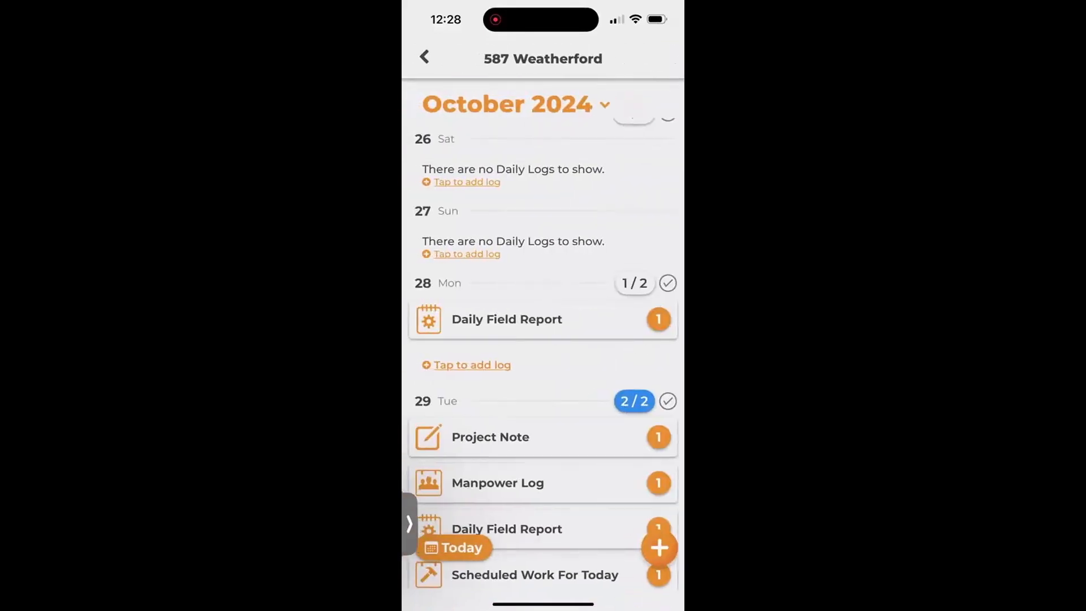
scroll(543, 362, "down", 5)
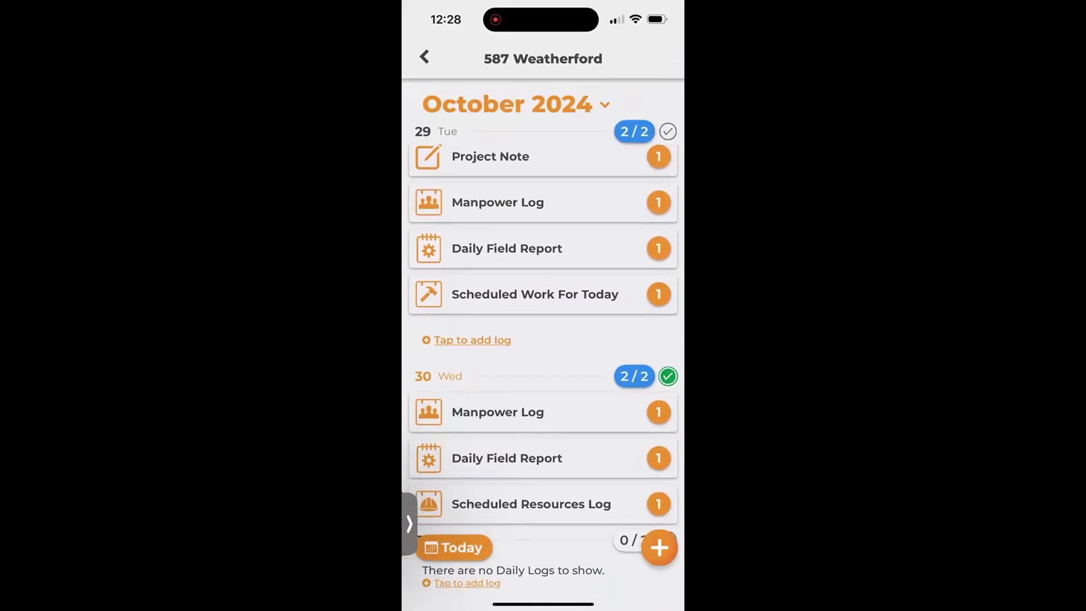
left_click(660, 547)
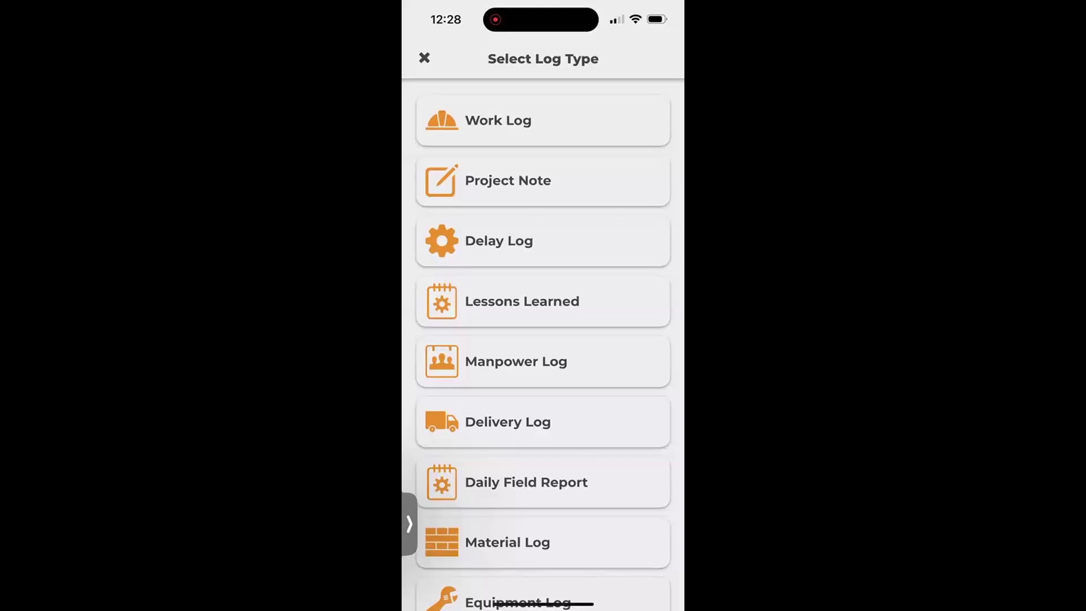
Close the Select Log Type screen without choosing a log type
left_click(424, 58)
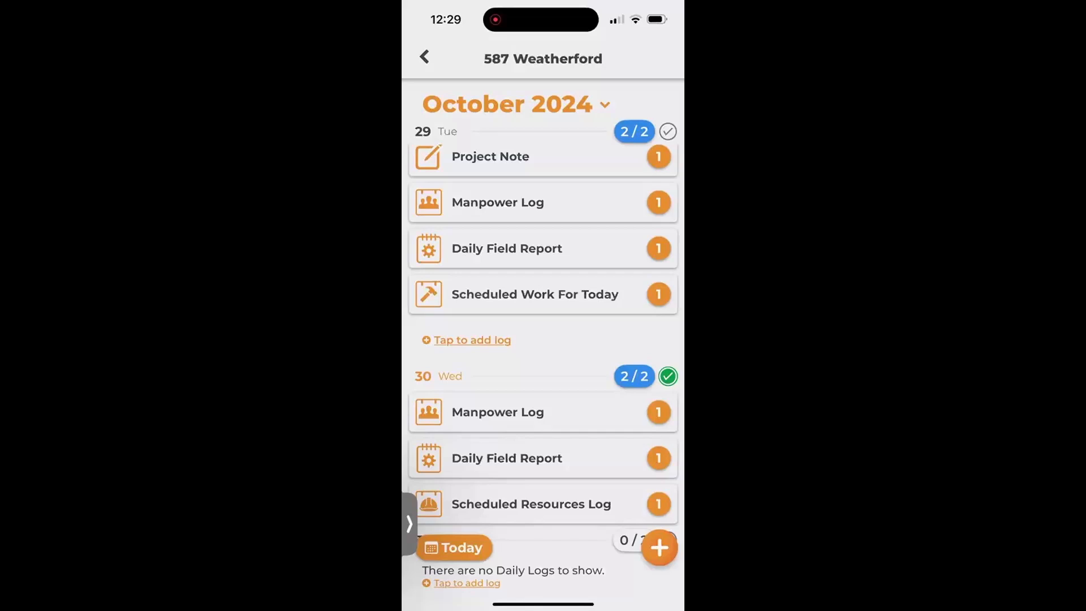
Use the phone's app switcher to bring ConstructionOnline back to full screen
left_click_drag(543, 603, 546, 441)
left_click(537, 305)
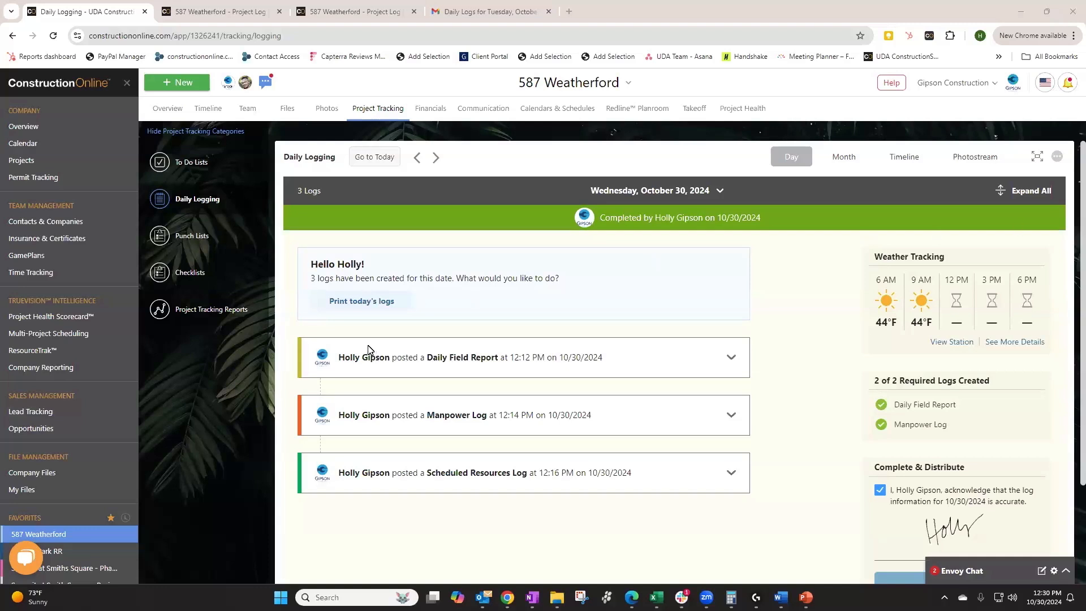
Browse the Project Tracking Reports cards and detach the October 29 report tab into its own window
left_click(205, 327)
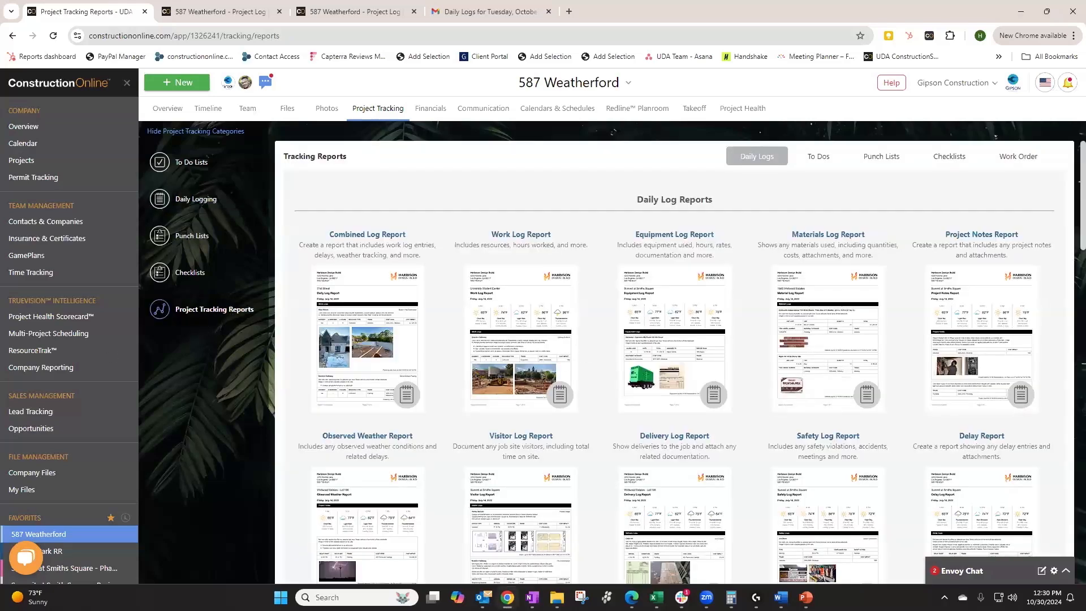
mouse_move(704, 316)
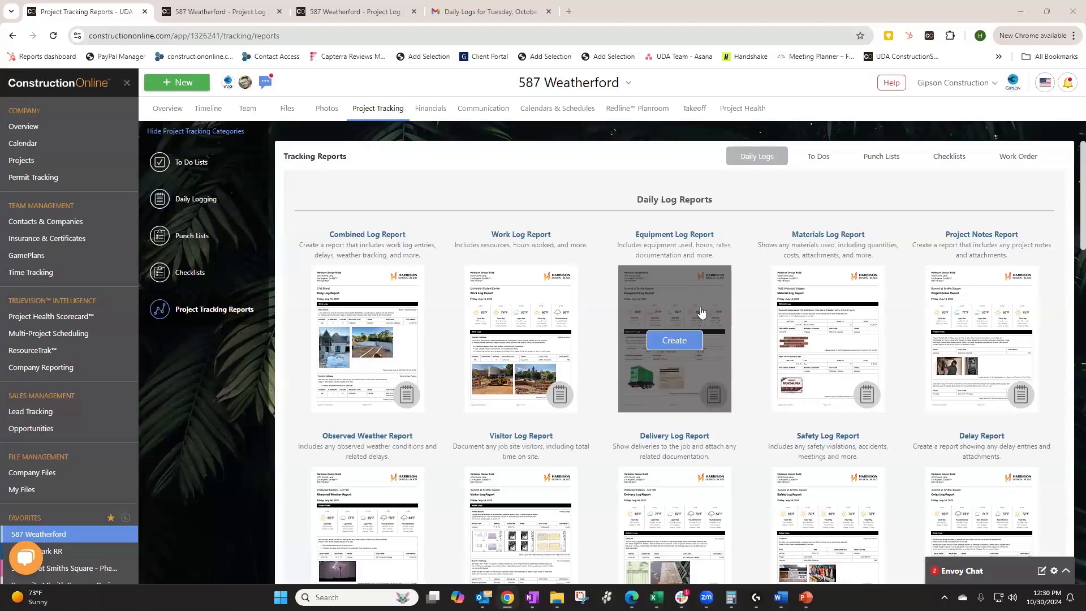
scroll(709, 315, "down", 1)
scroll(711, 316, "down", 3)
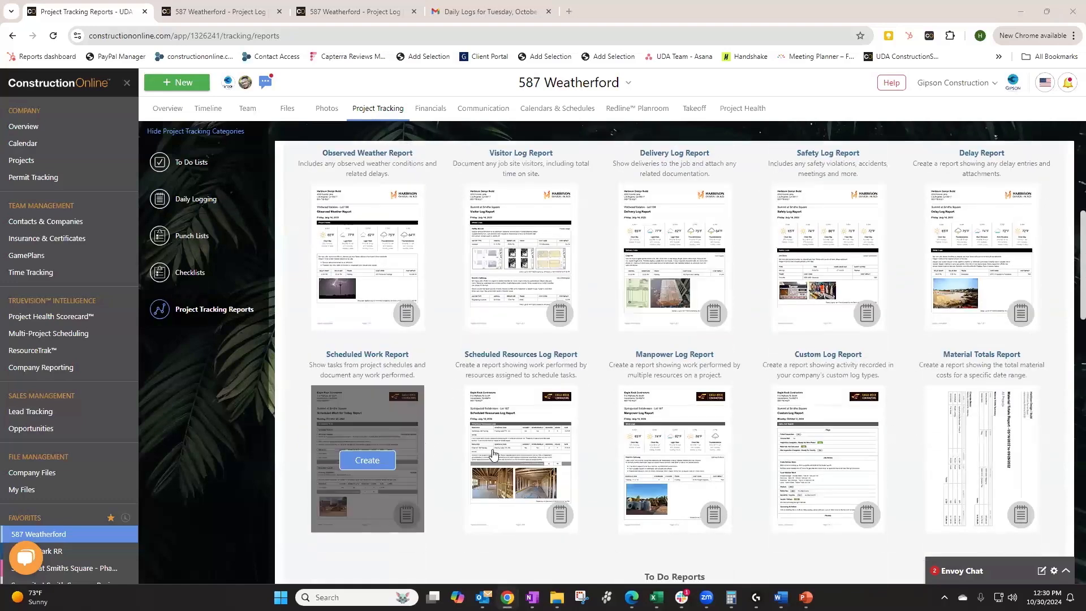
mouse_move(989, 464)
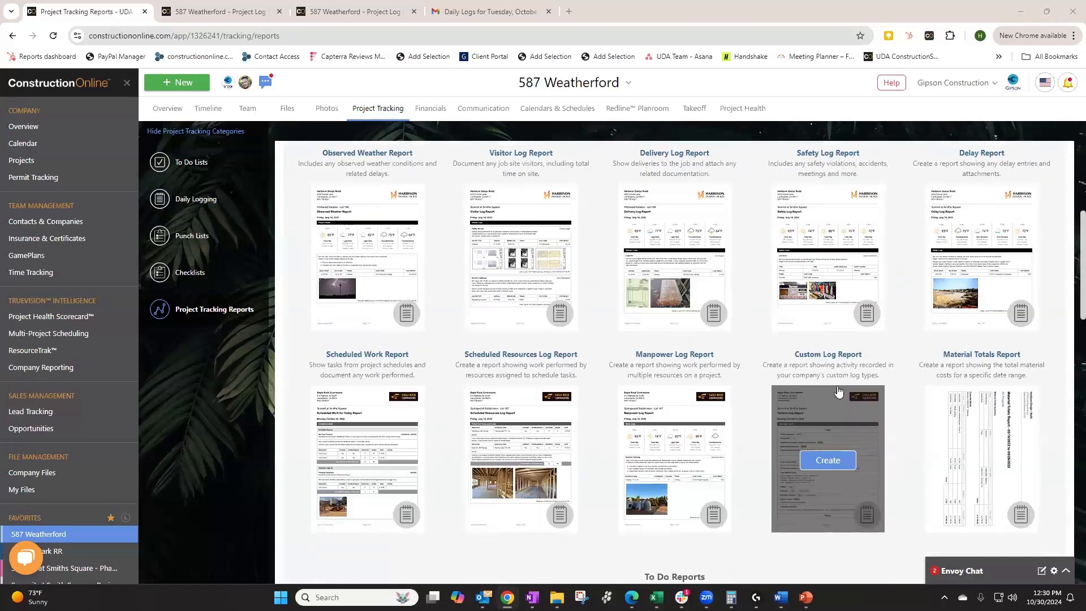
mouse_move(822, 474)
mouse_move(529, 470)
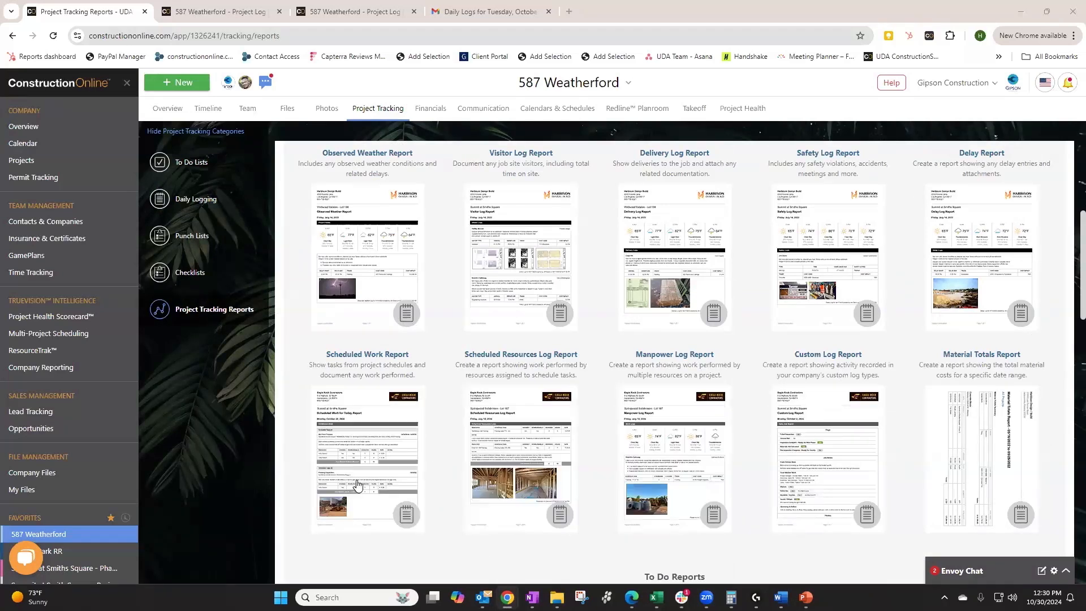
mouse_move(366, 462)
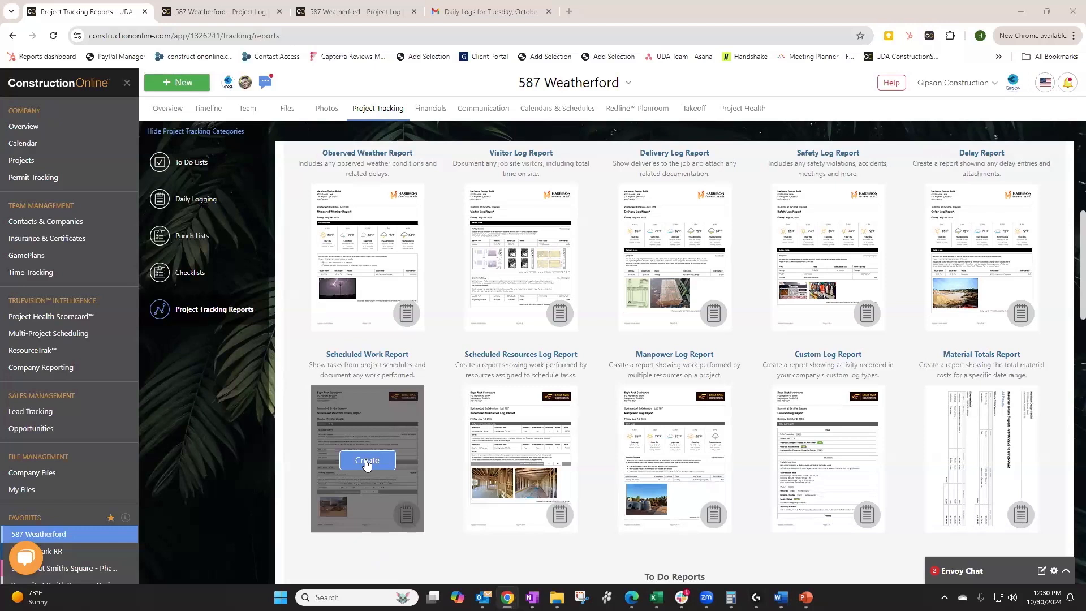
mouse_move(568, 513)
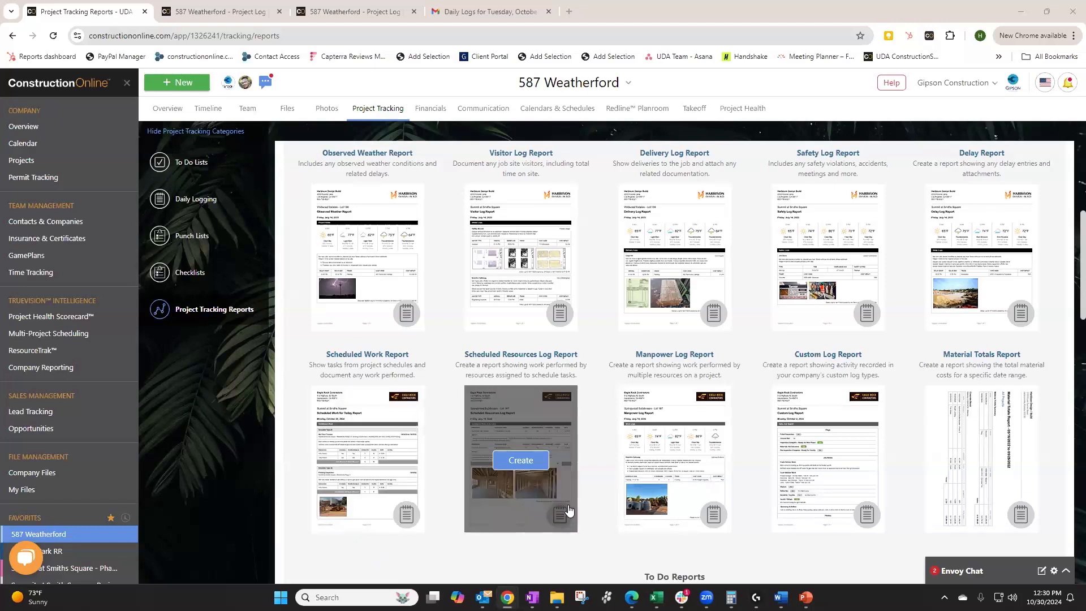
mouse_move(812, 424)
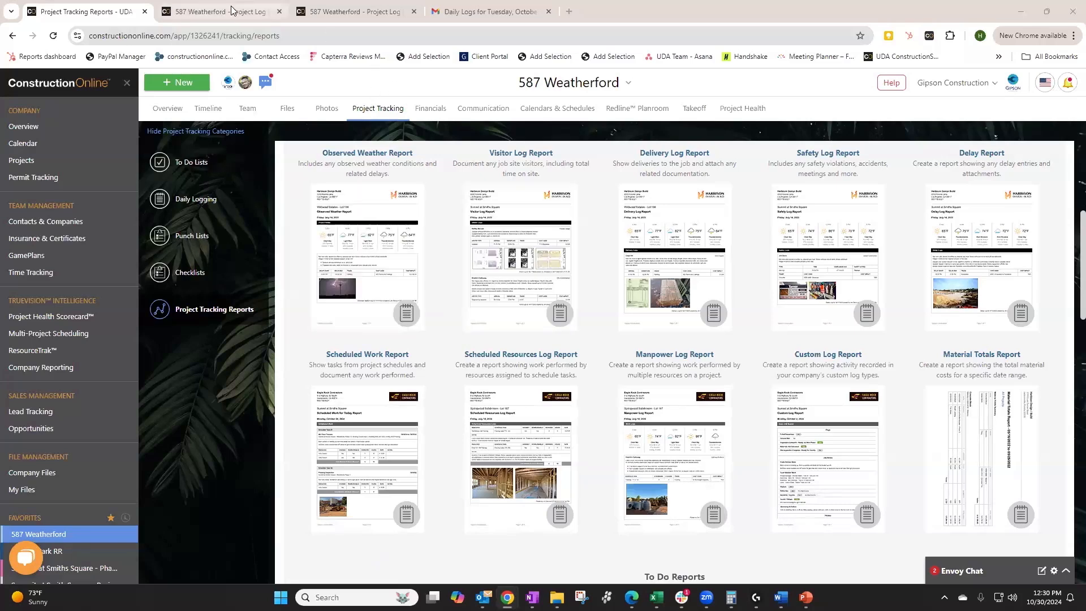
left_click_drag(237, 12, 200, 37)
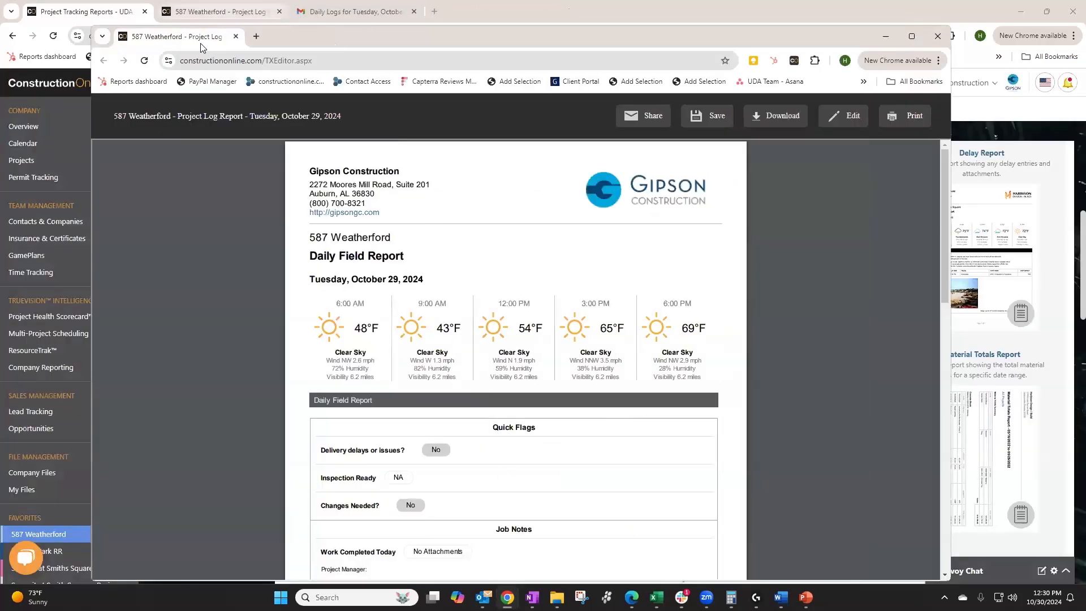
Scroll through the October 29 Daily Field Report, then switch to the Manpower Log Report
left_click(208, 12)
left_click(205, 12)
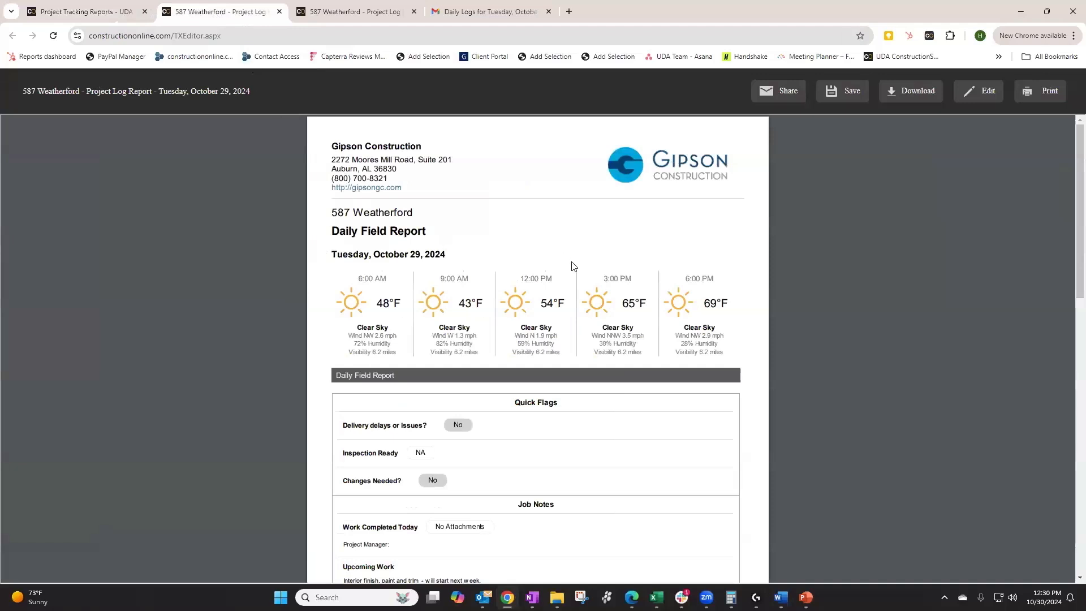
scroll(573, 266, "down", 2)
scroll(654, 307, "up", 2)
scroll(683, 340, "down", 2)
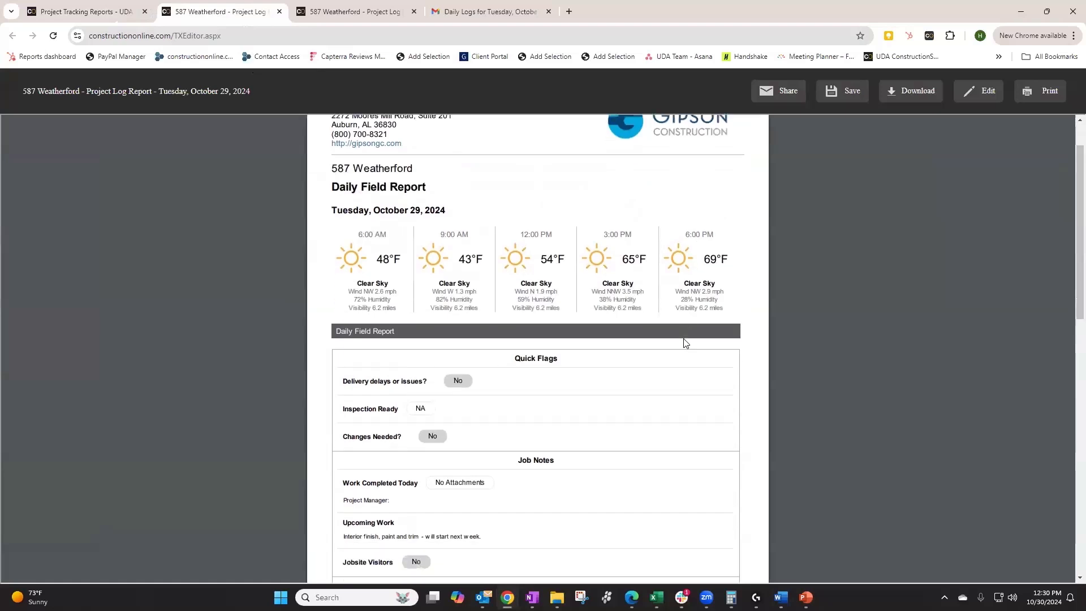
scroll(688, 346, "down", 2)
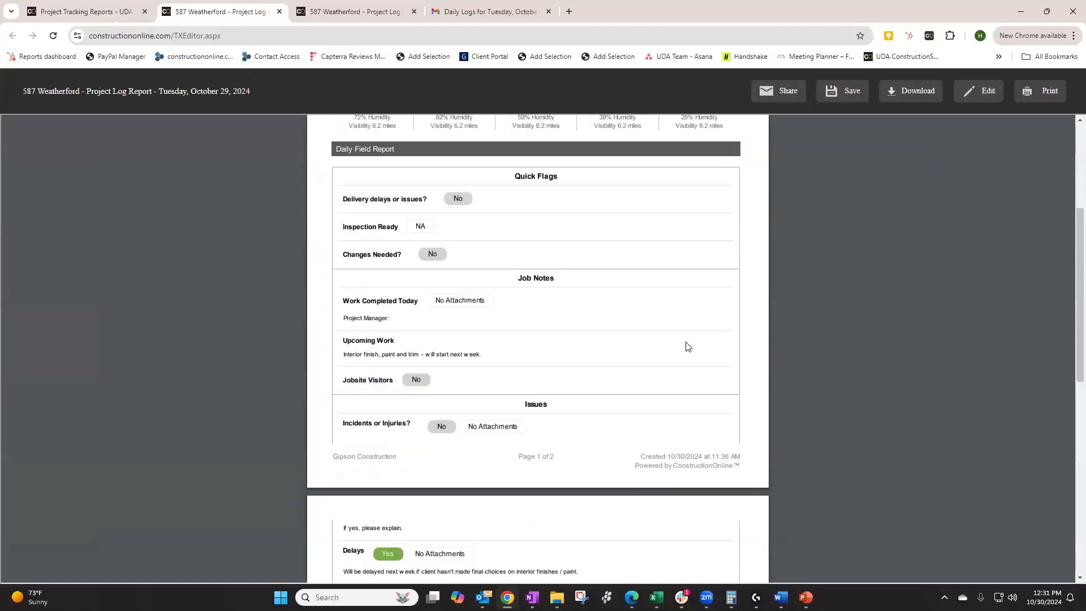
scroll(688, 346, "down", 2)
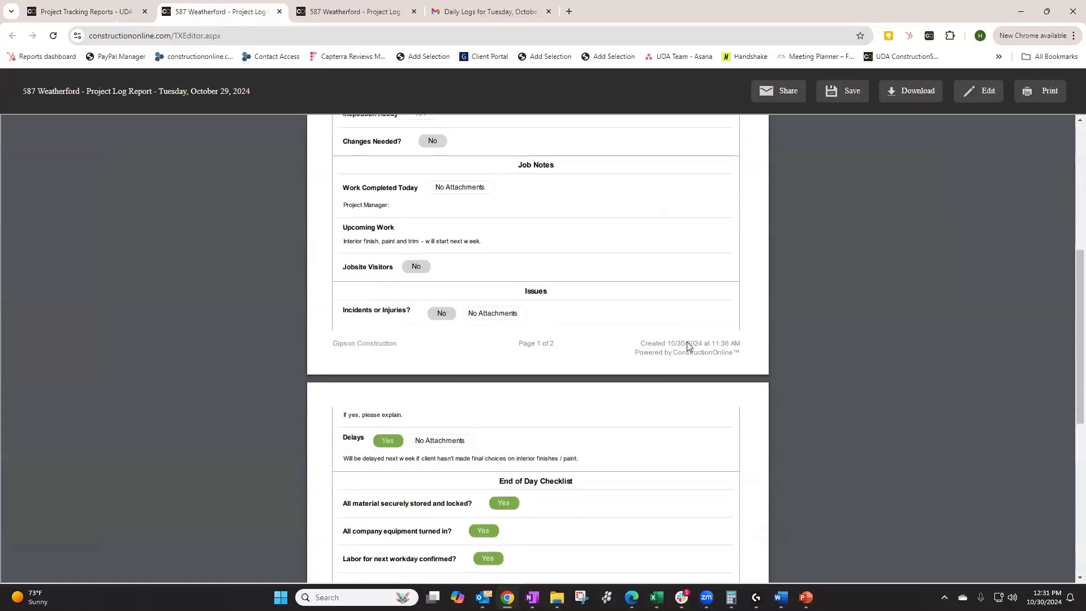
scroll(688, 346, "down", 2)
scroll(688, 346, "down", 1)
scroll(688, 345, "down", 2)
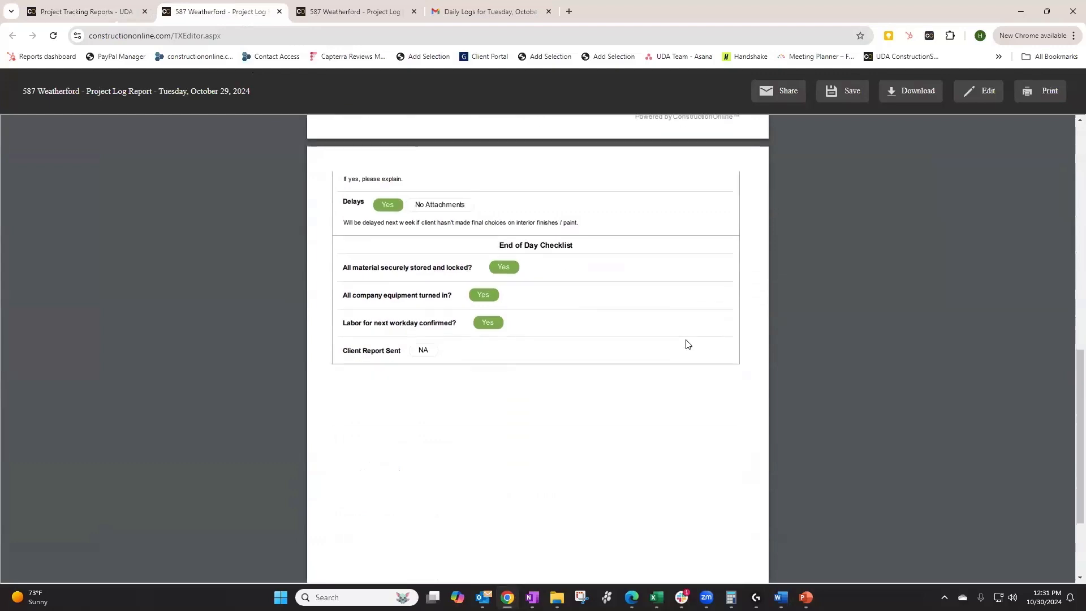
scroll(688, 344, "down", 2)
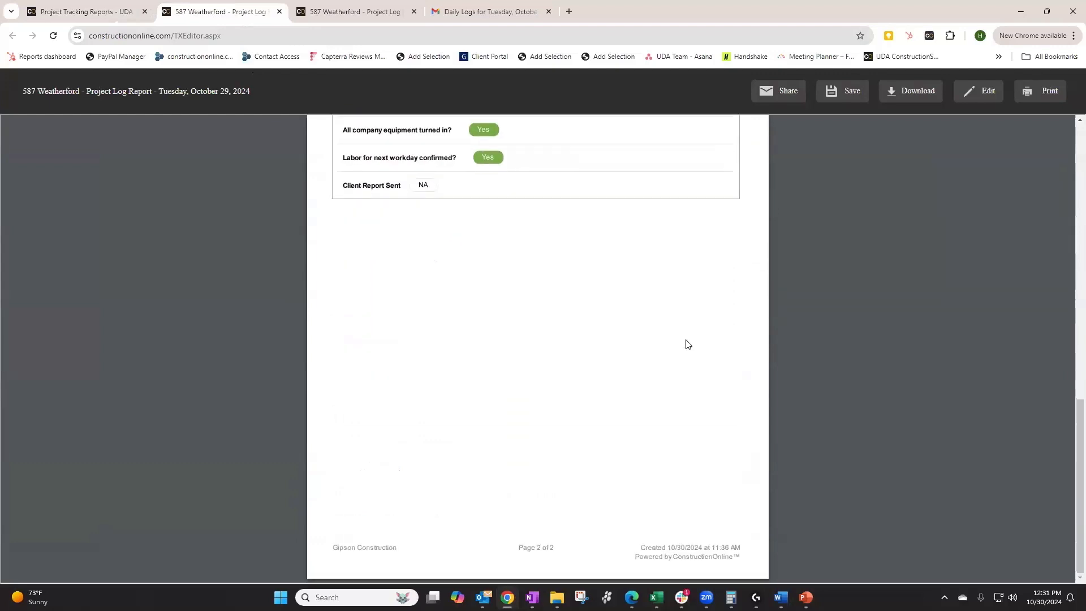
scroll(688, 344, "up", 12)
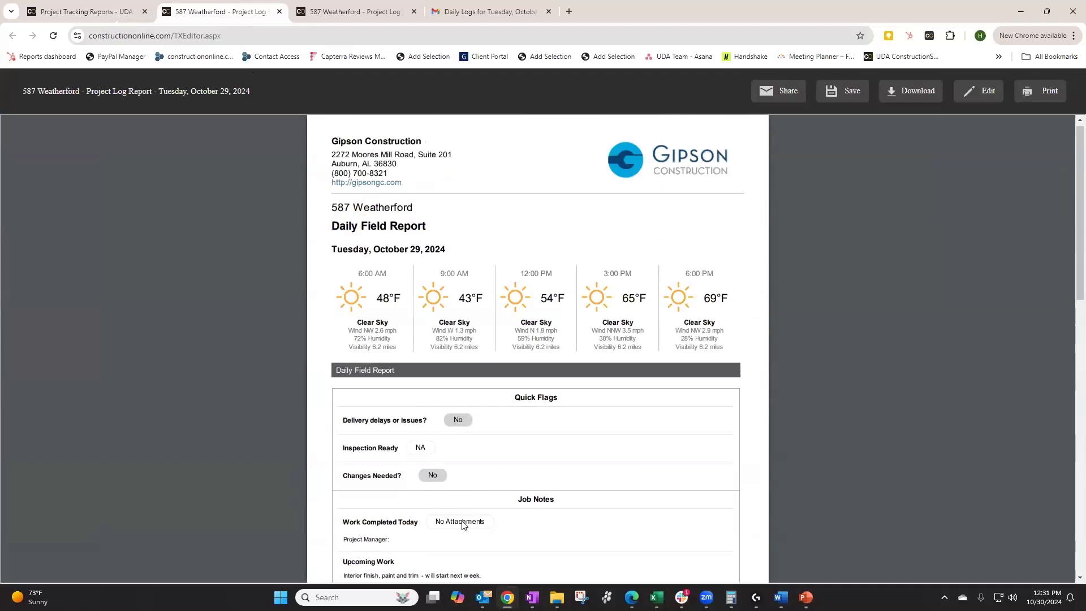
left_click(388, 13)
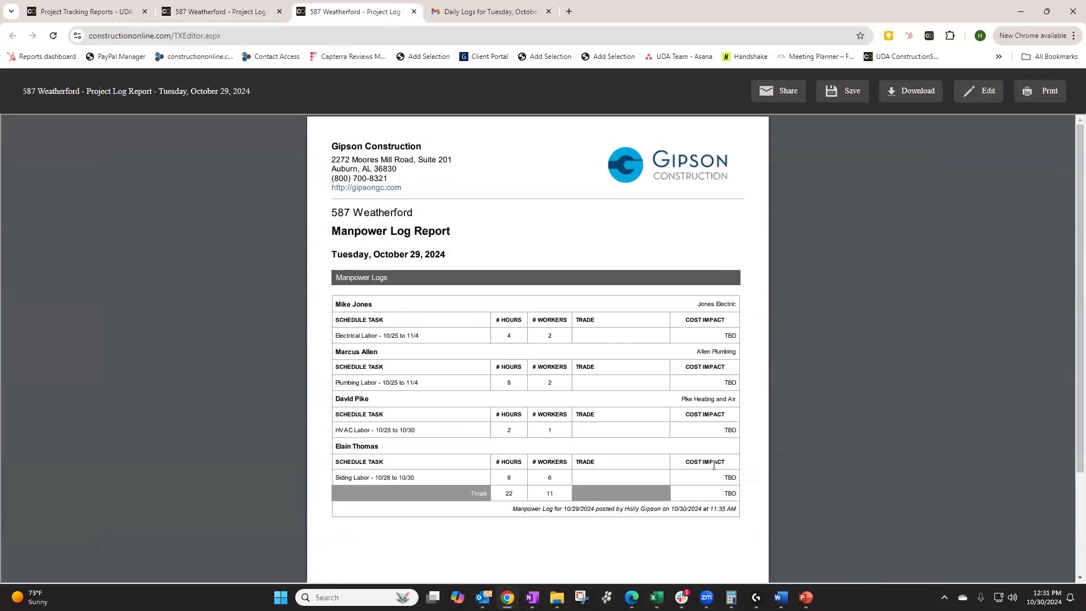
Skim the Manpower Log Report and return to the October 29 Daily Field Report tab
scroll(707, 344, "down", 3)
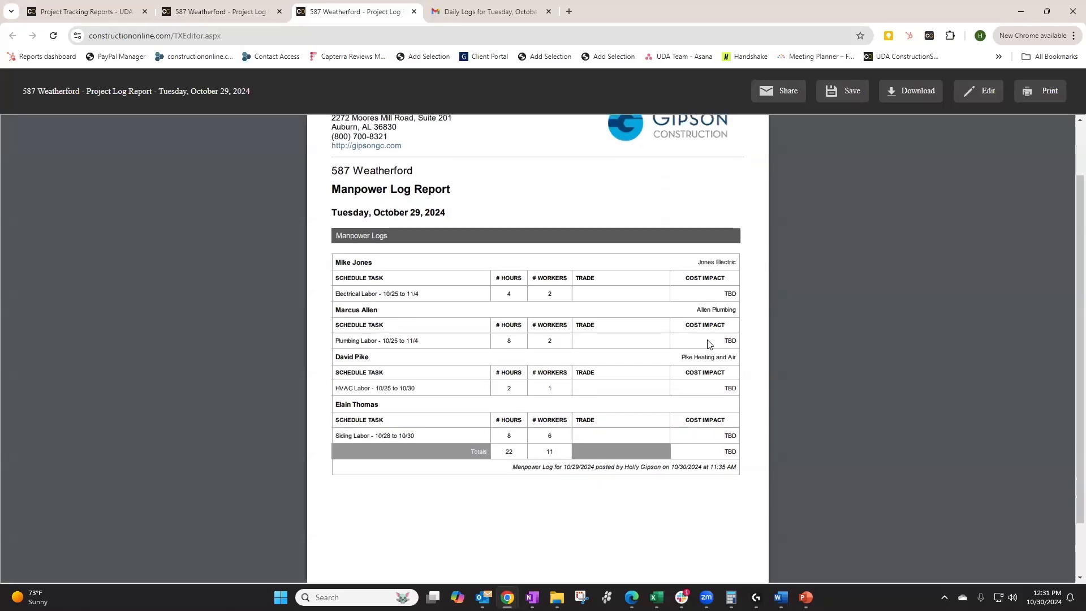
scroll(705, 342, "up", 2)
scroll(705, 342, "up", 1)
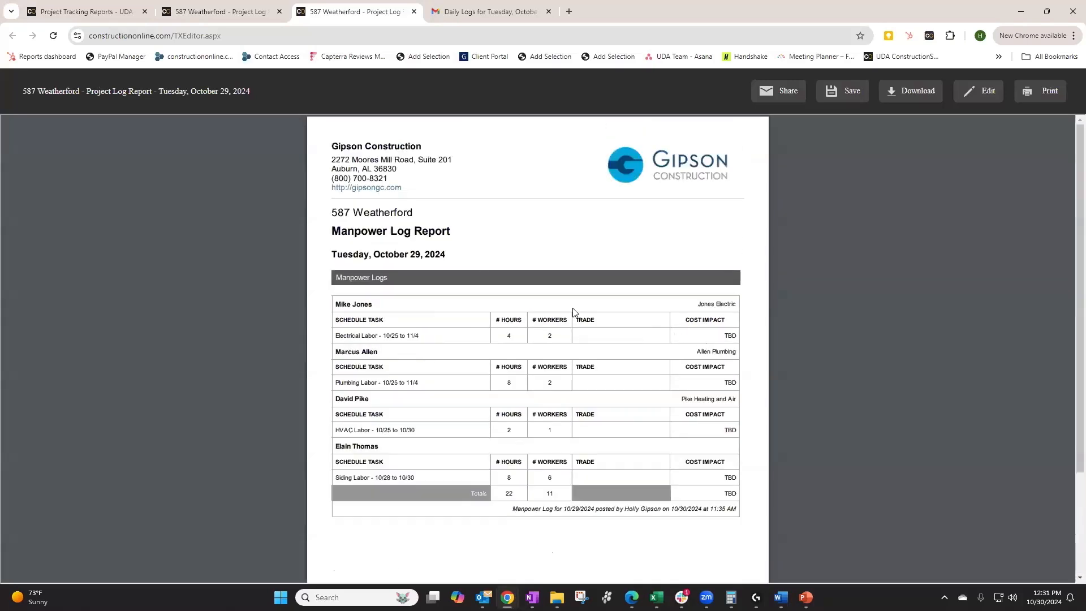
left_click(235, 14)
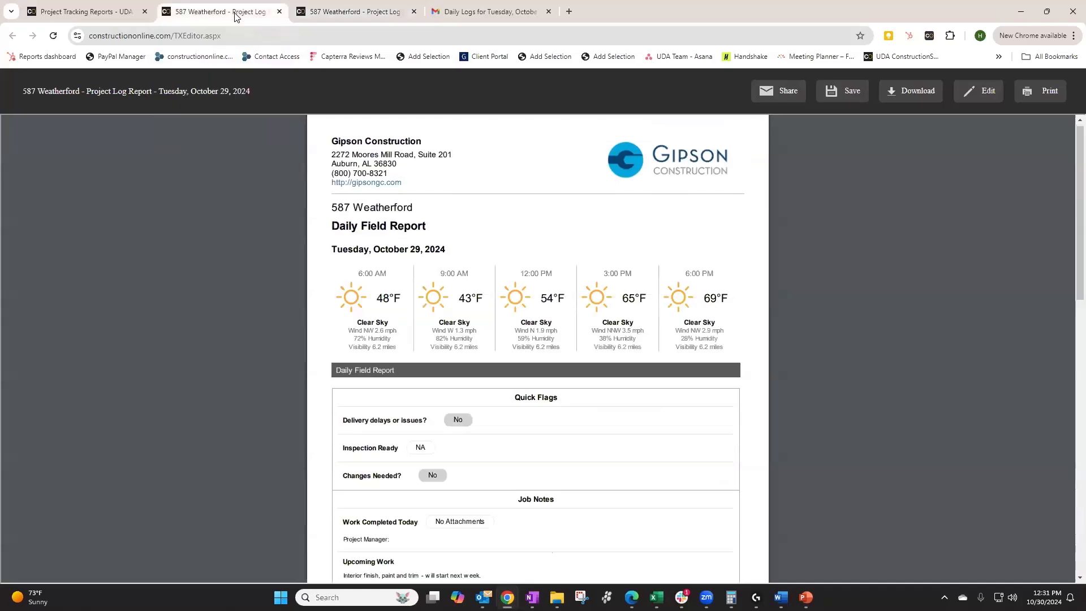
Browse the report types on Project Tracking Reports, then open a new blank tab
left_click(100, 16)
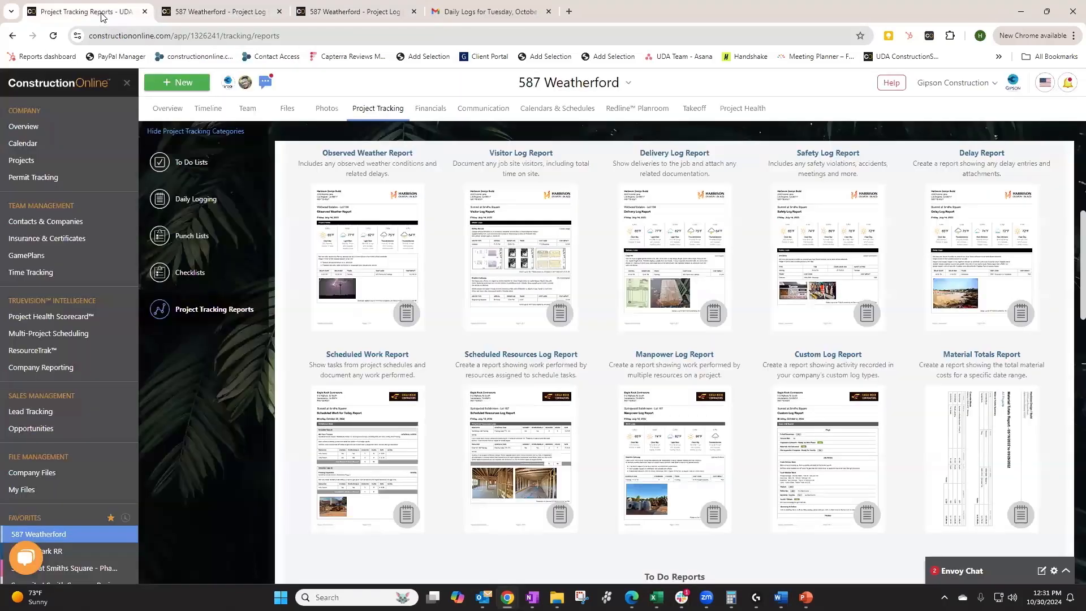
mouse_move(624, 524)
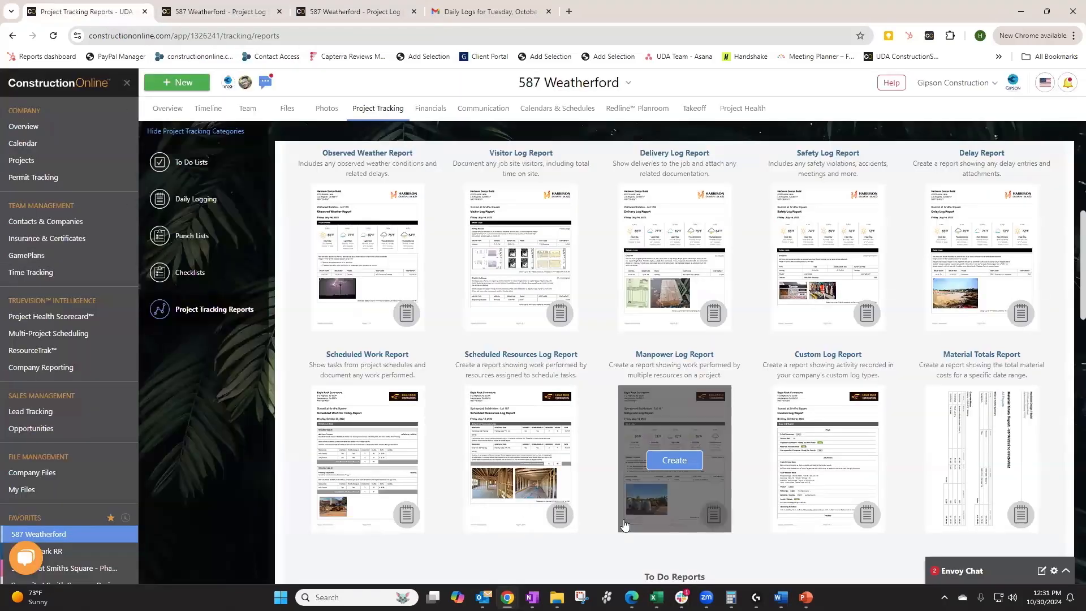
mouse_move(367, 502)
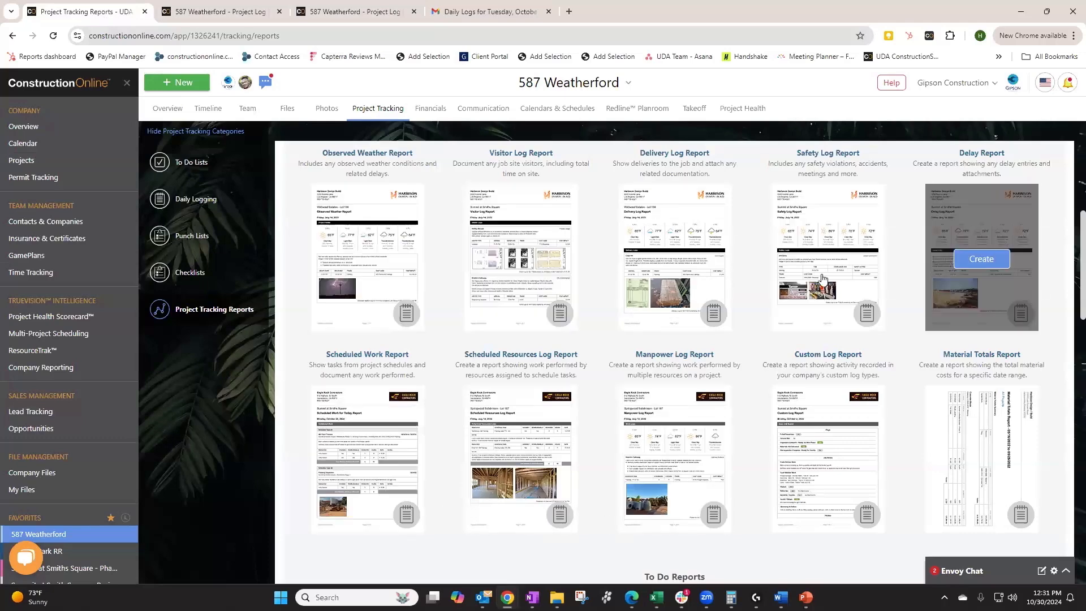
scroll(478, 365, "up", 3)
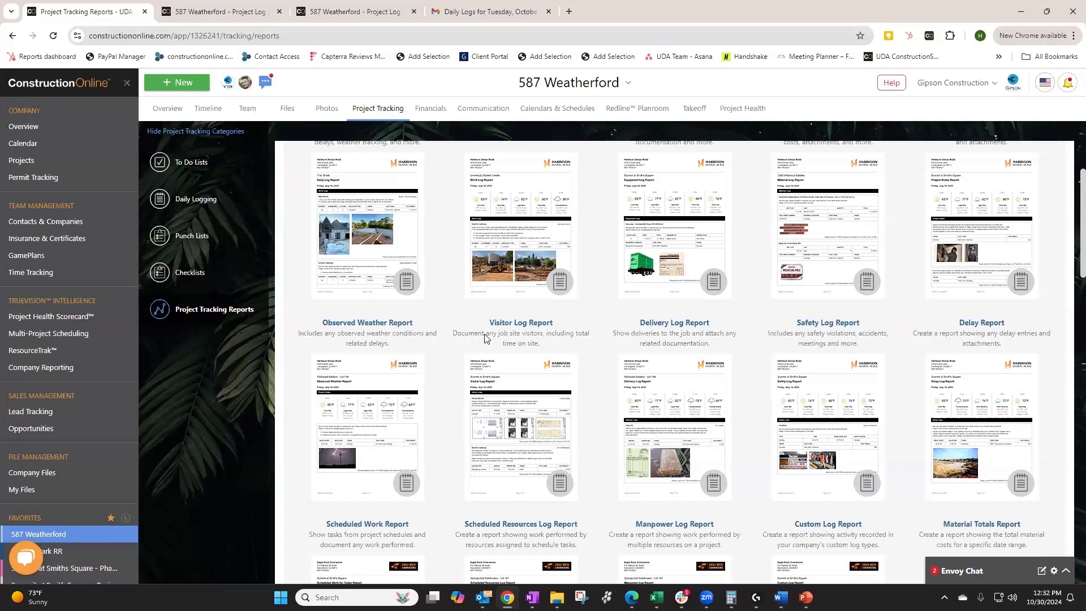
left_click(570, 10)
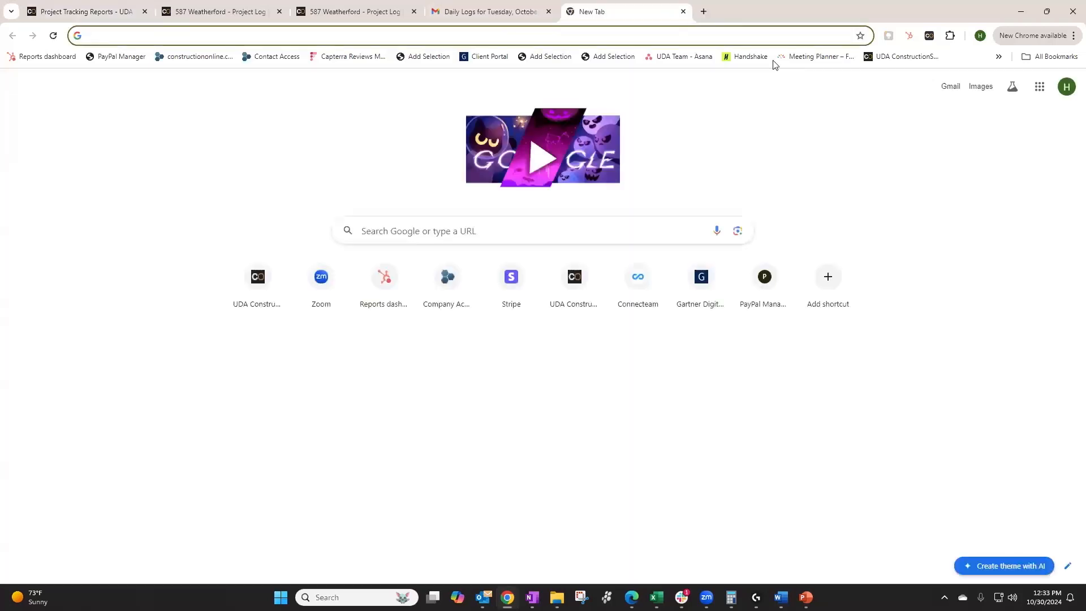
Load us.constructiononline.com and open the Resource Center's Videos section
type("us")
key("Return")
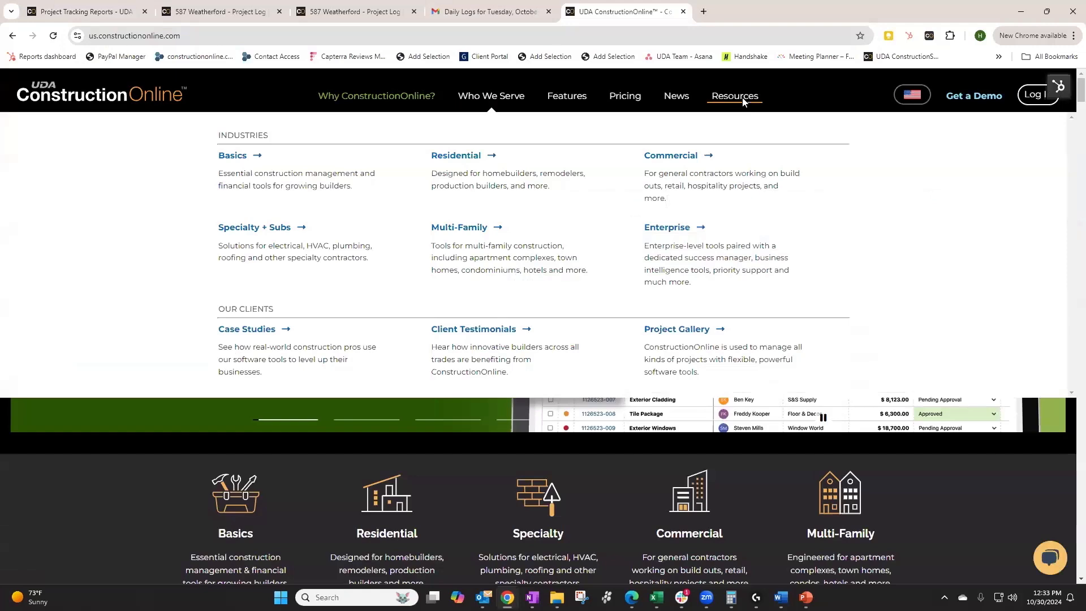
mouse_move(743, 101)
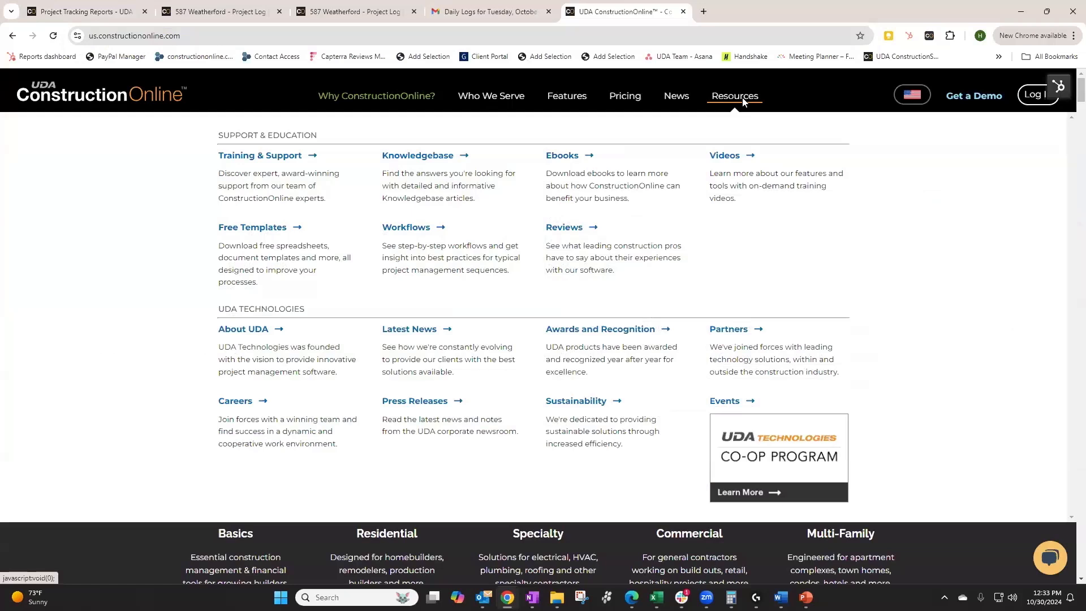
left_click(730, 192)
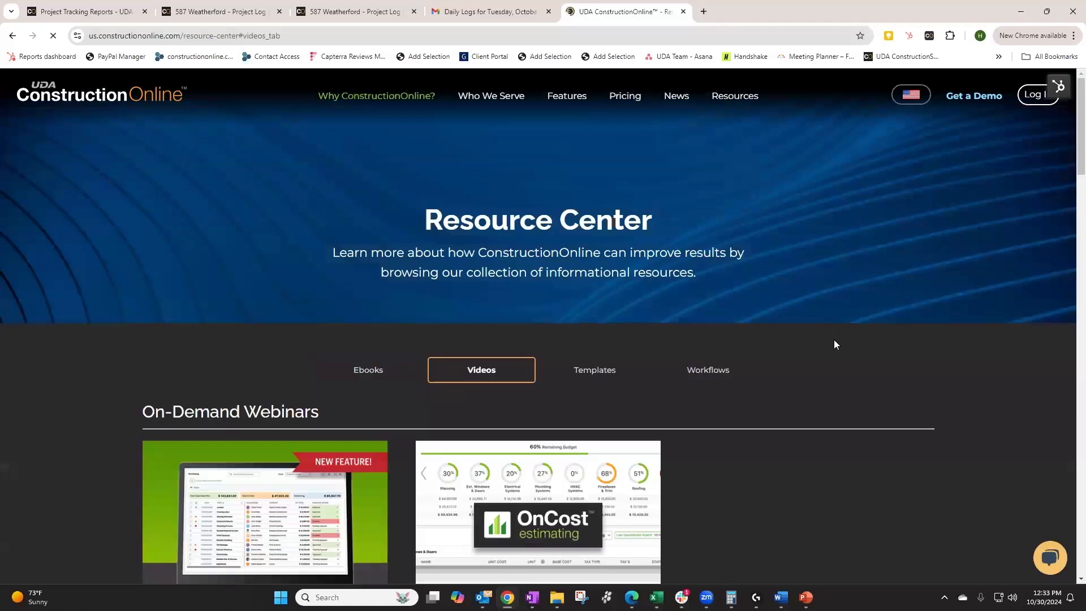
scroll(833, 347, "down", 3)
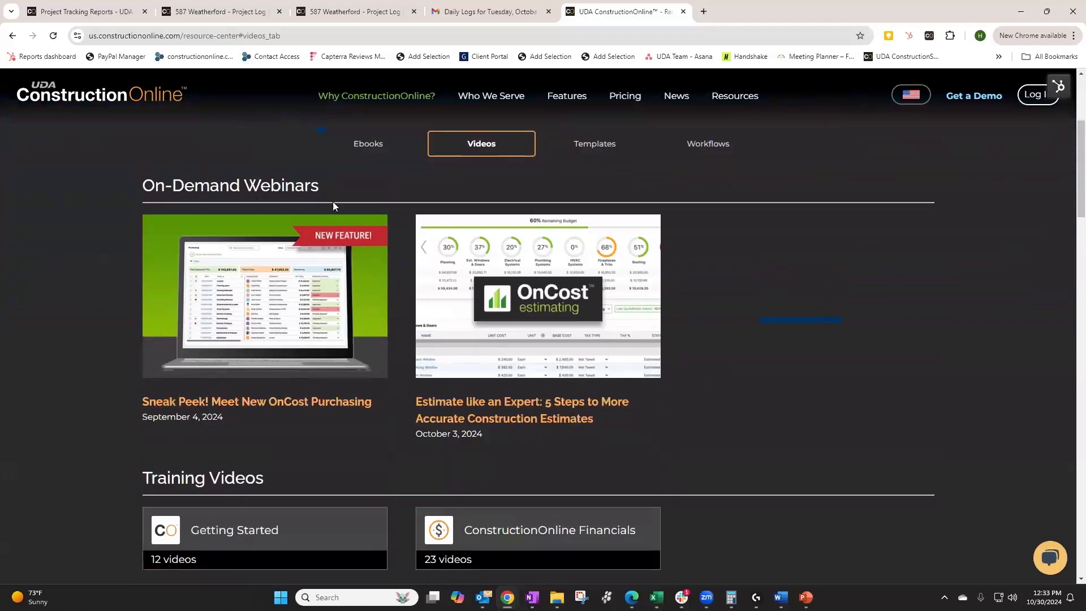